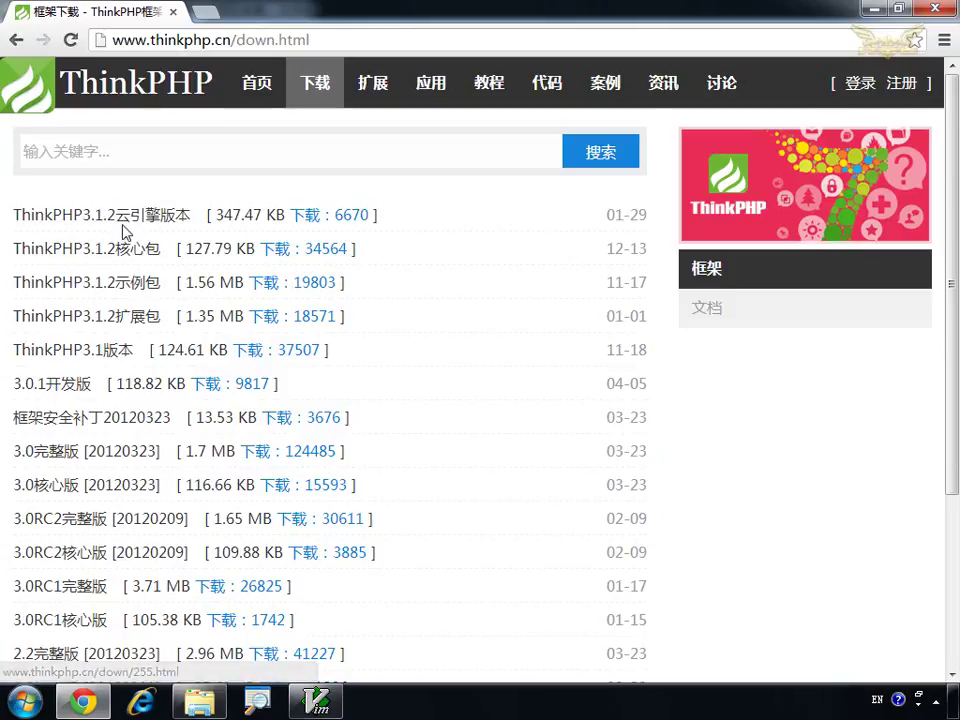
Step: Switch to Windows Explorer and open the ThinkPHP folder inside ThinkPHP3.1.2_核心包.zip in the packets folder
{"action": "left_click", "coordinate": [200, 706]}
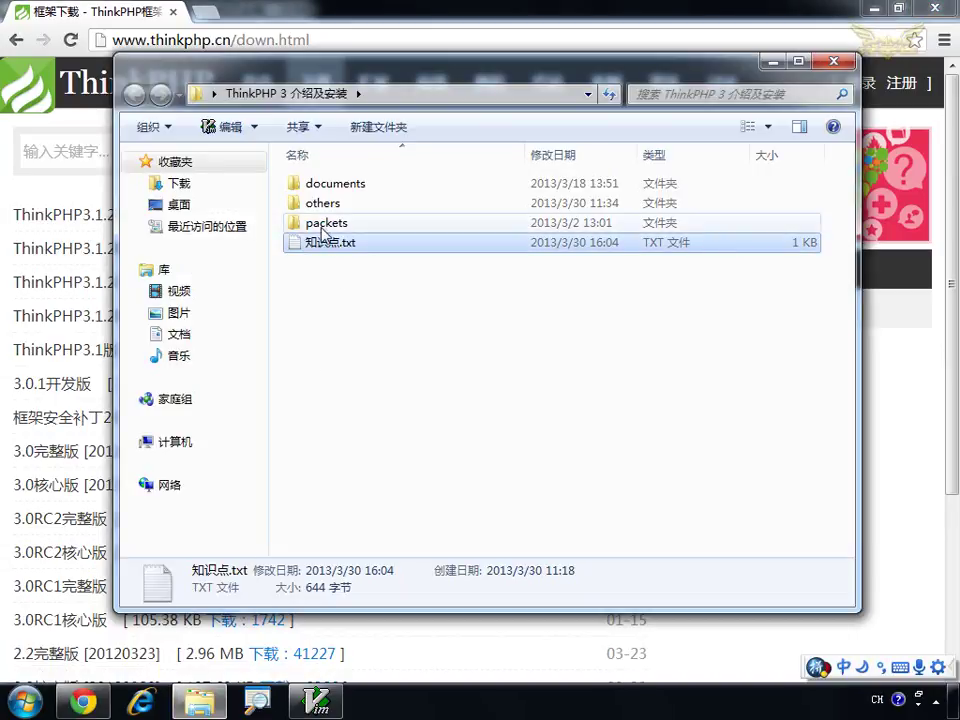
{"action": "double_click", "coordinate": [332, 223]}
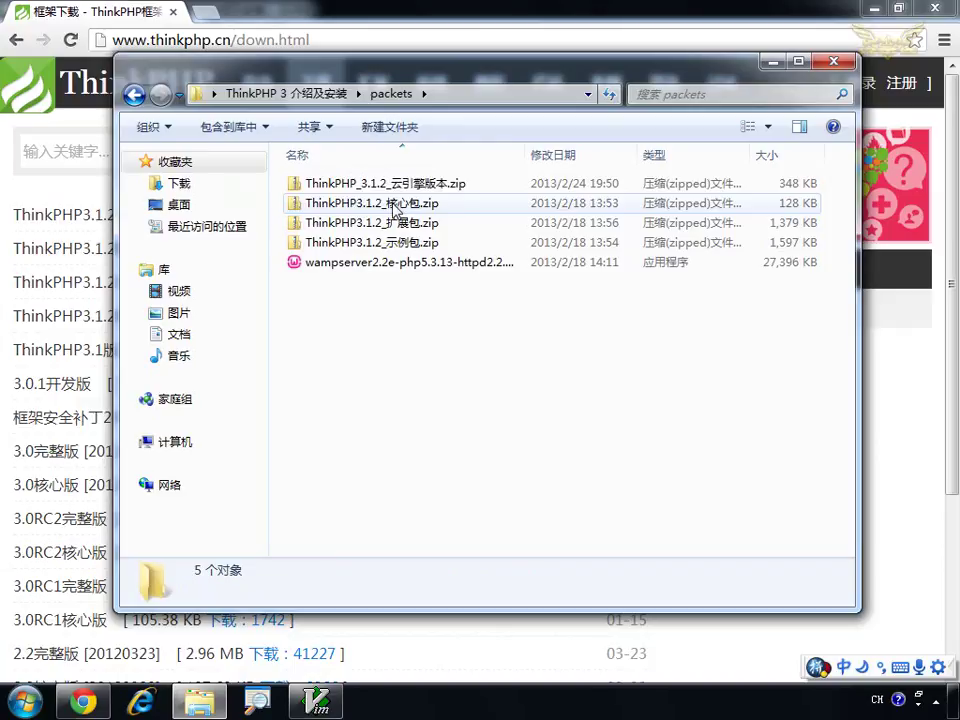
{"action": "double_click", "coordinate": [393, 205]}
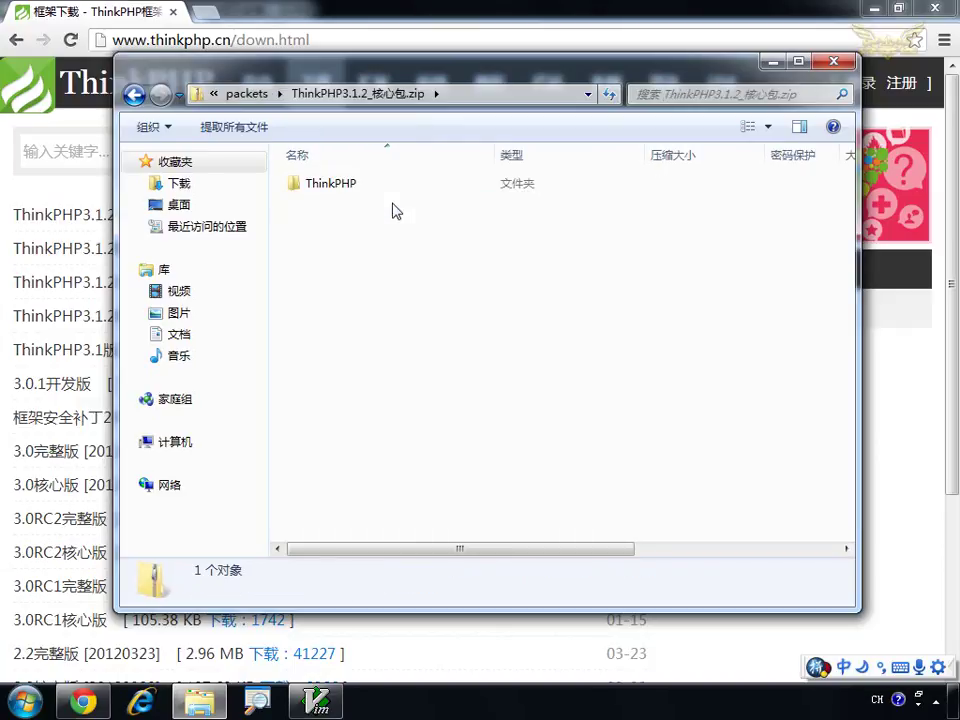
{"action": "double_click", "coordinate": [330, 186]}
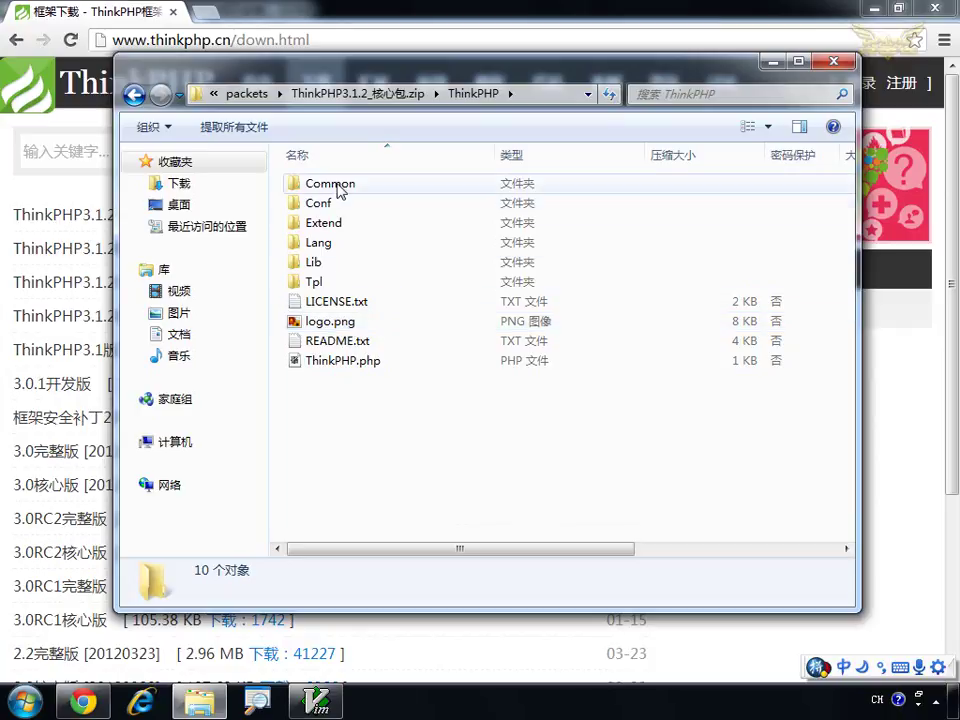
Step: Go through the Common, Conf, Extend, Lang and Lib folders of the ThinkPHP core package one by one
{"action": "left_click", "coordinate": [338, 190]}
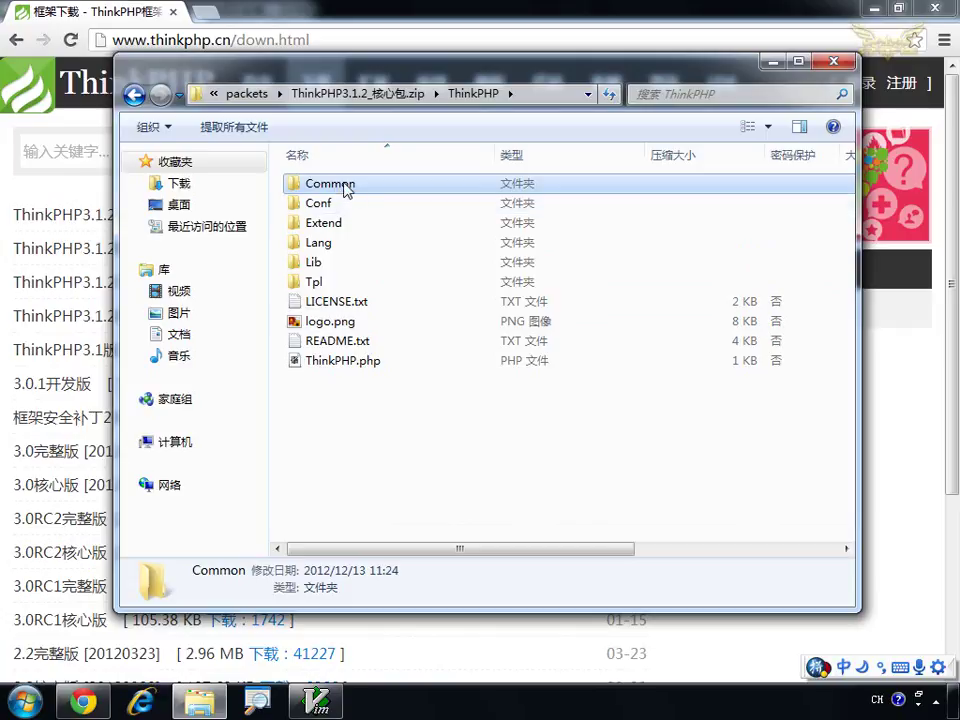
{"action": "left_click", "coordinate": [324, 205]}
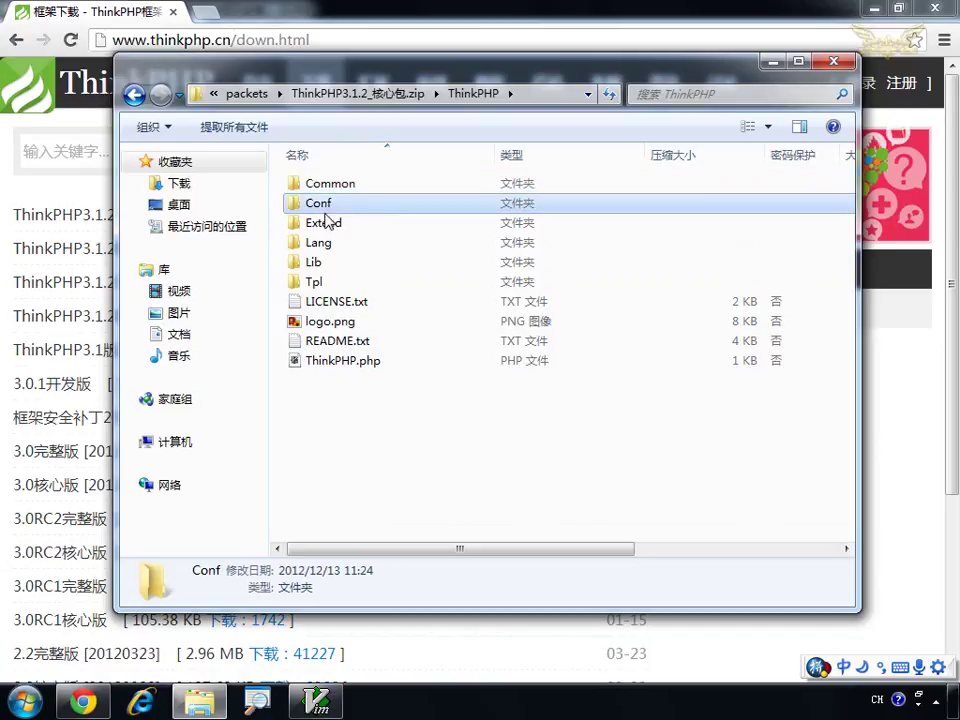
{"action": "left_click", "coordinate": [324, 225]}
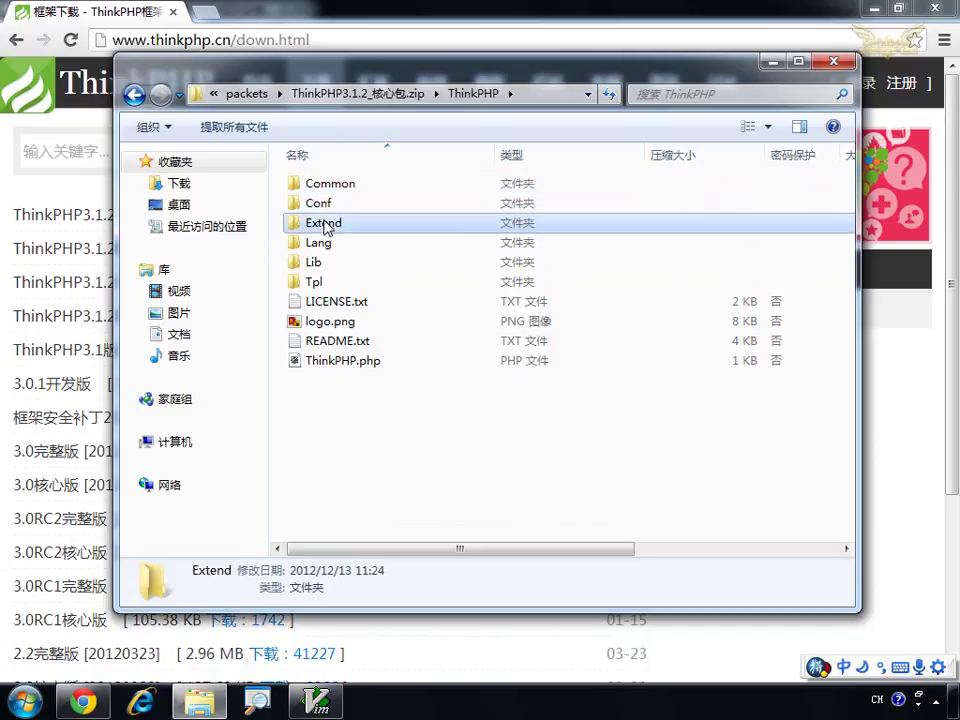
{"action": "left_click", "coordinate": [322, 246]}
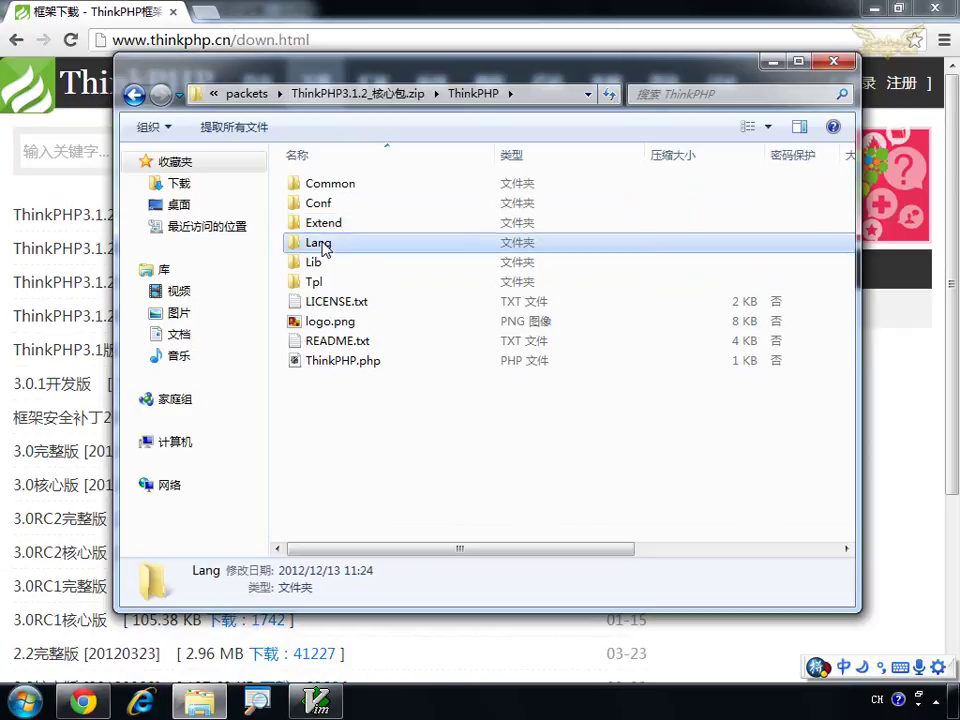
{"action": "left_click", "coordinate": [321, 264]}
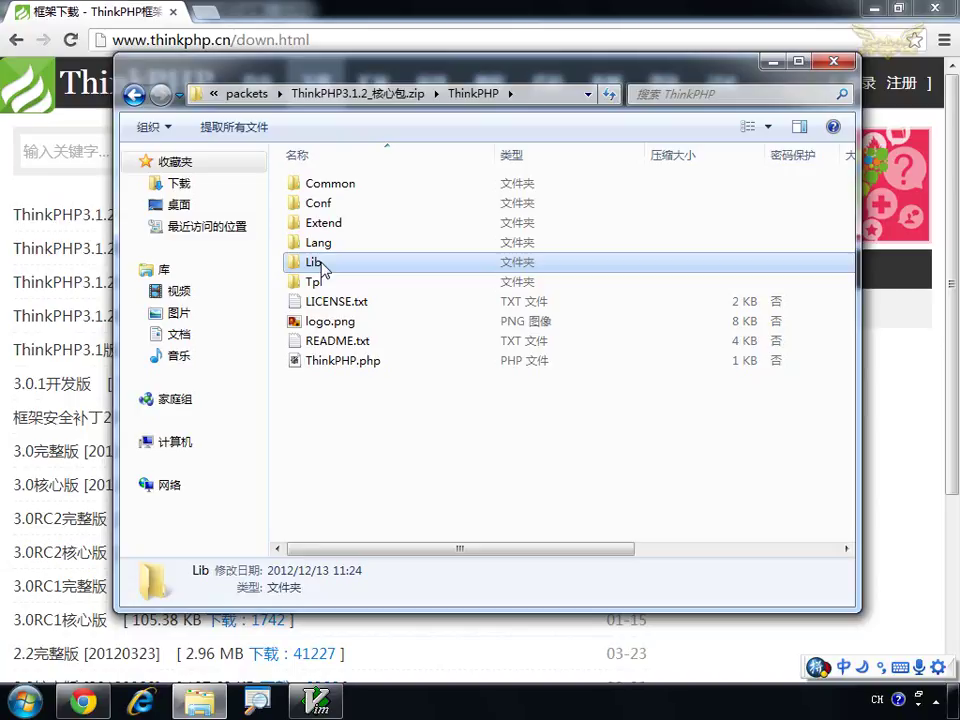
Step: Examine the Core, Driver and Template subfolders of Lib, and return to the ThinkPHP folder
{"action": "double_click", "coordinate": [322, 264]}
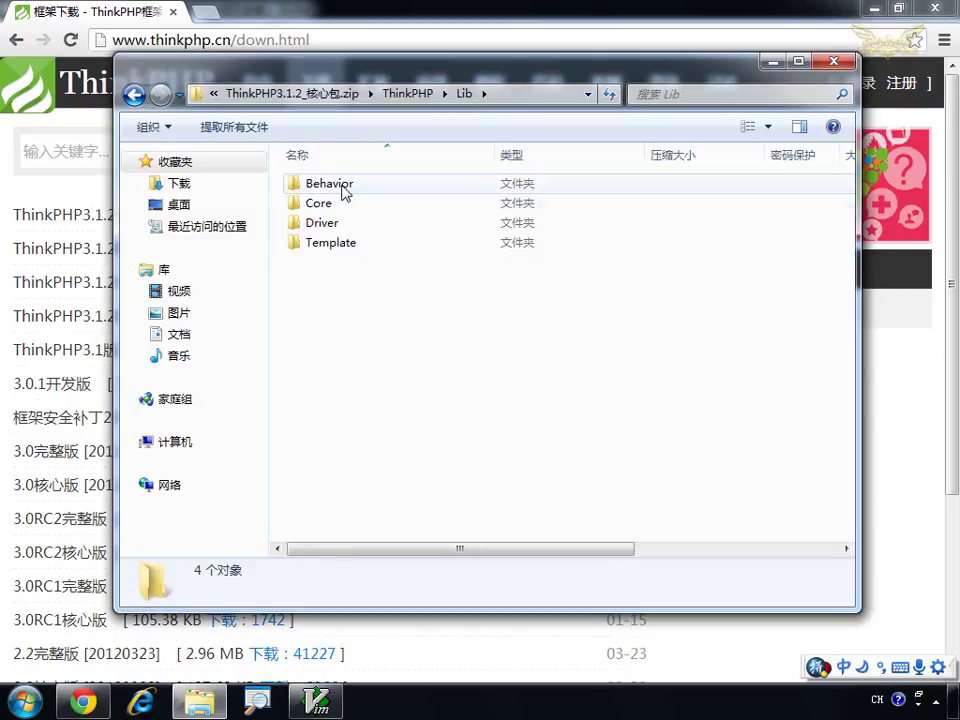
{"action": "left_click", "coordinate": [330, 207]}
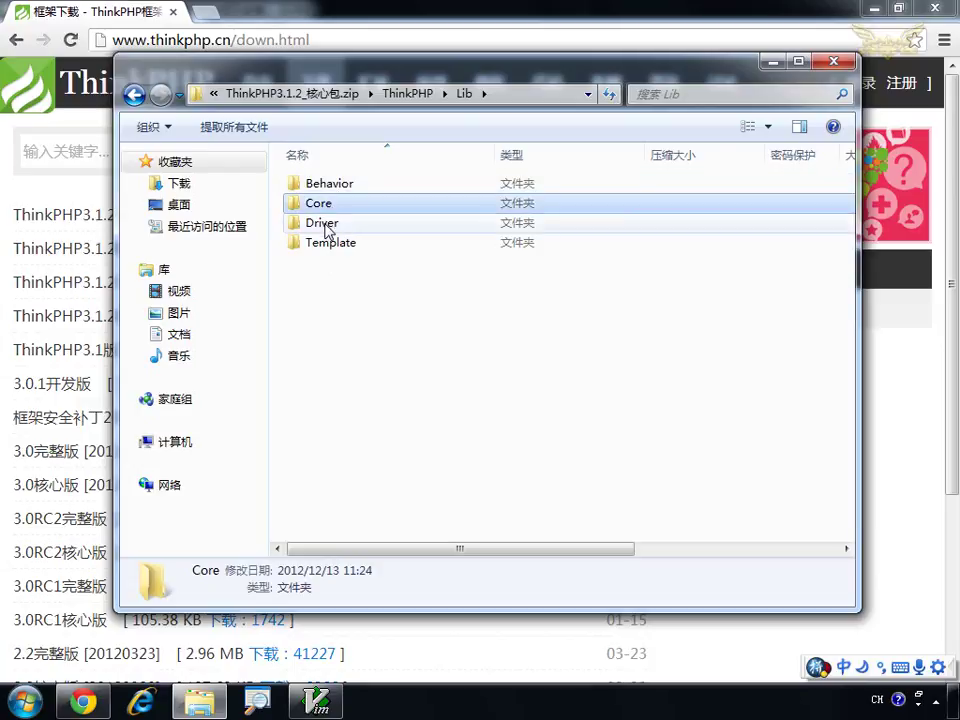
{"action": "left_click", "coordinate": [325, 226]}
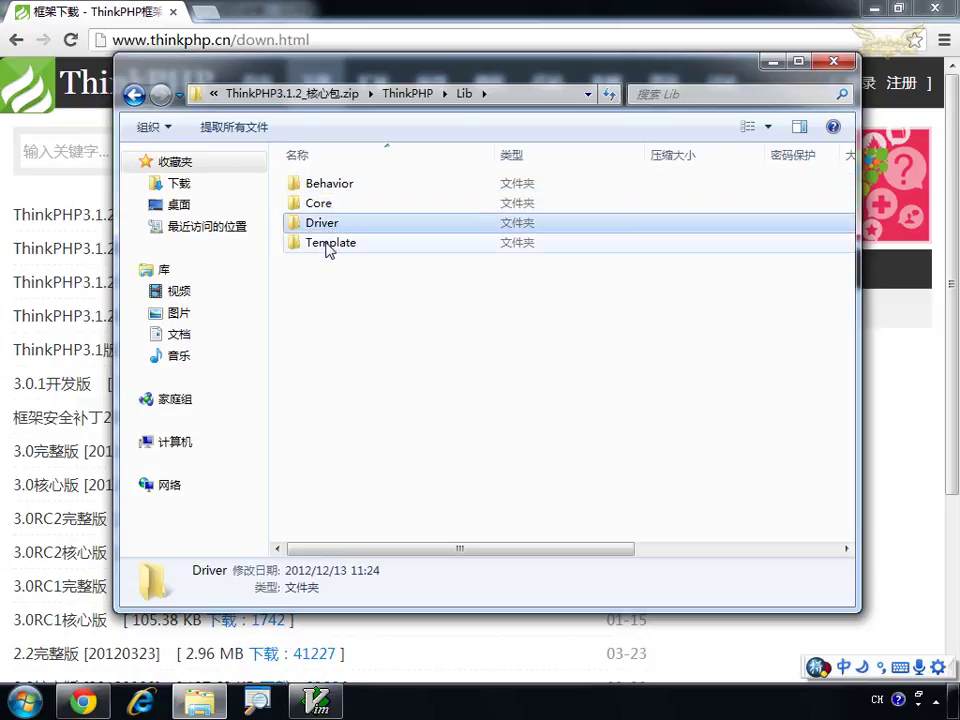
{"action": "left_click", "coordinate": [329, 245]}
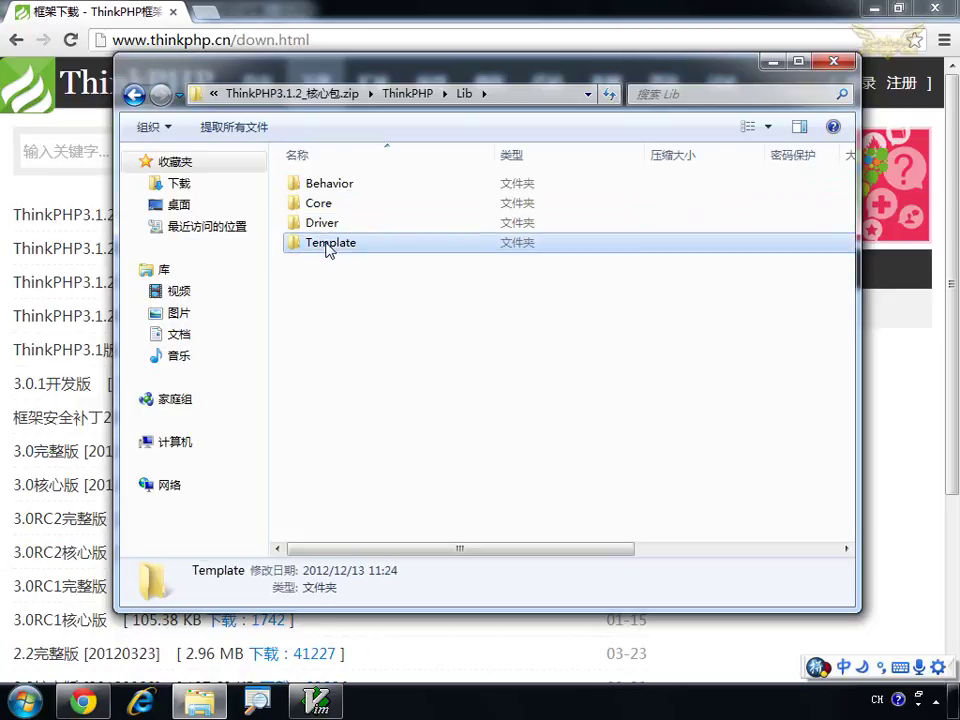
{"action": "left_click", "coordinate": [134, 94]}
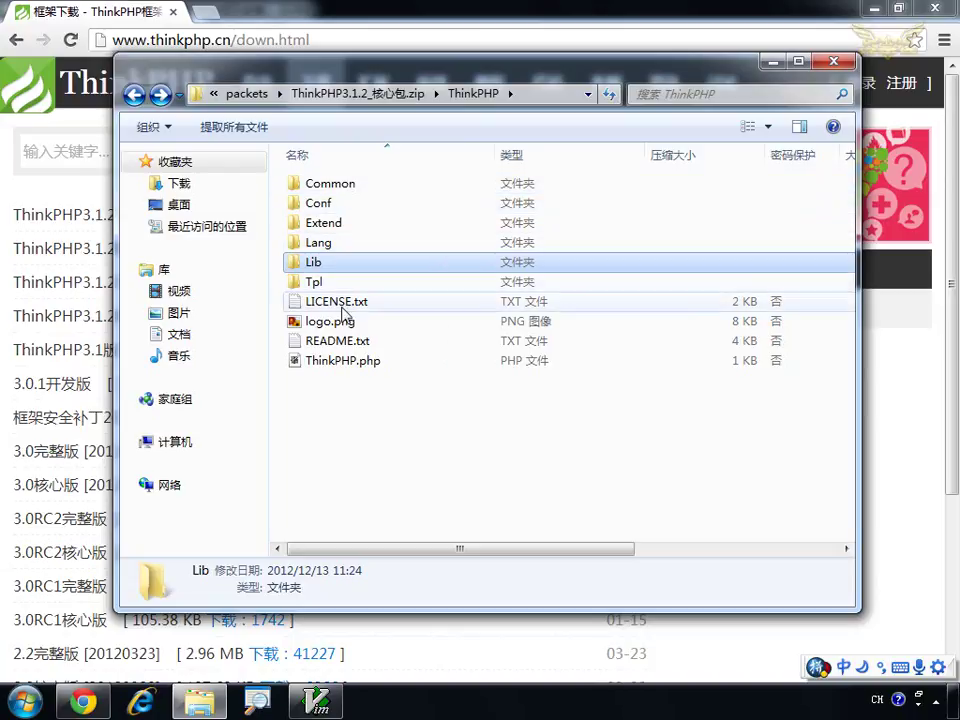
{"action": "left_click", "coordinate": [343, 388]}
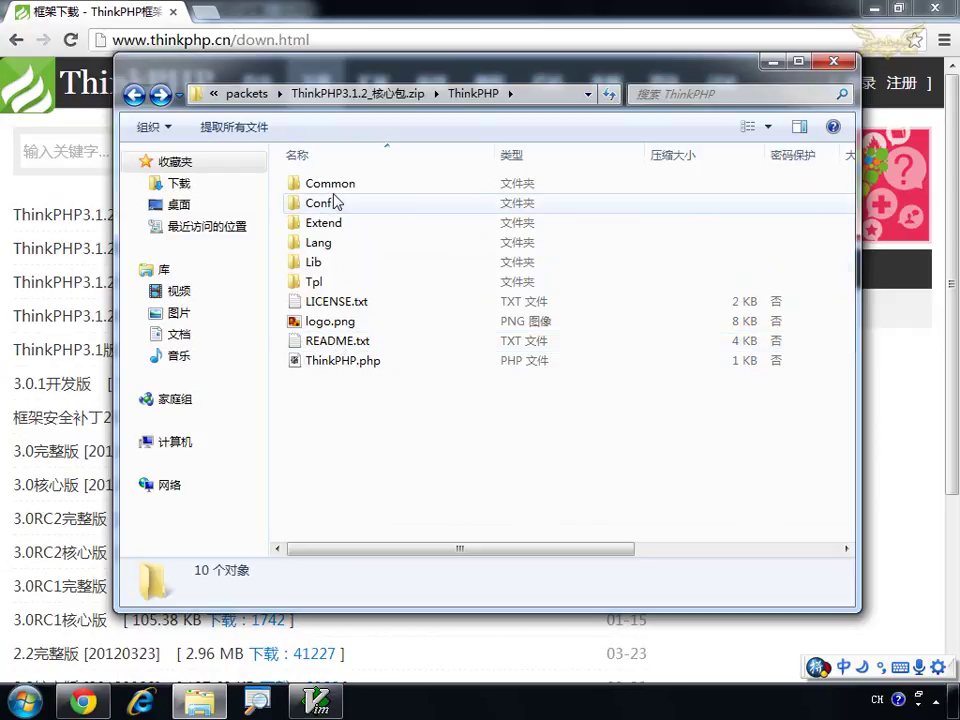
Step: Go back to the ThinkPHP 3 介绍及安装 folder and open ThinkPHP目录说明.txt from the others folder in GVIM
{"action": "left_click", "coordinate": [200, 703]}
{"action": "left_click", "coordinate": [200, 703]}
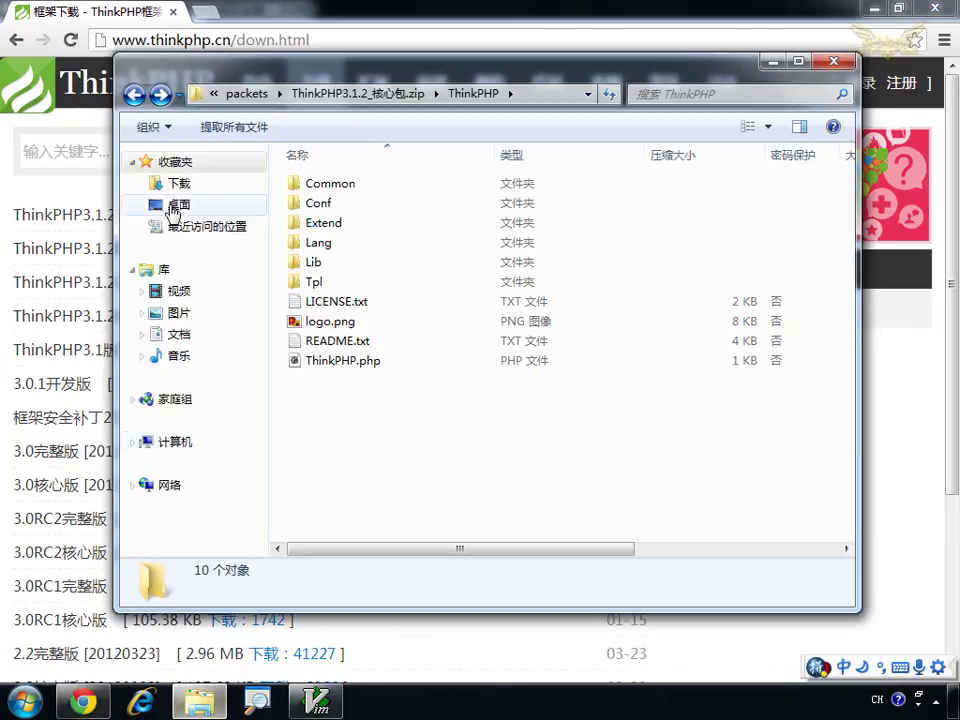
{"action": "left_click", "coordinate": [133, 94]}
{"action": "left_click", "coordinate": [133, 94]}
{"action": "left_click", "coordinate": [133, 94]}
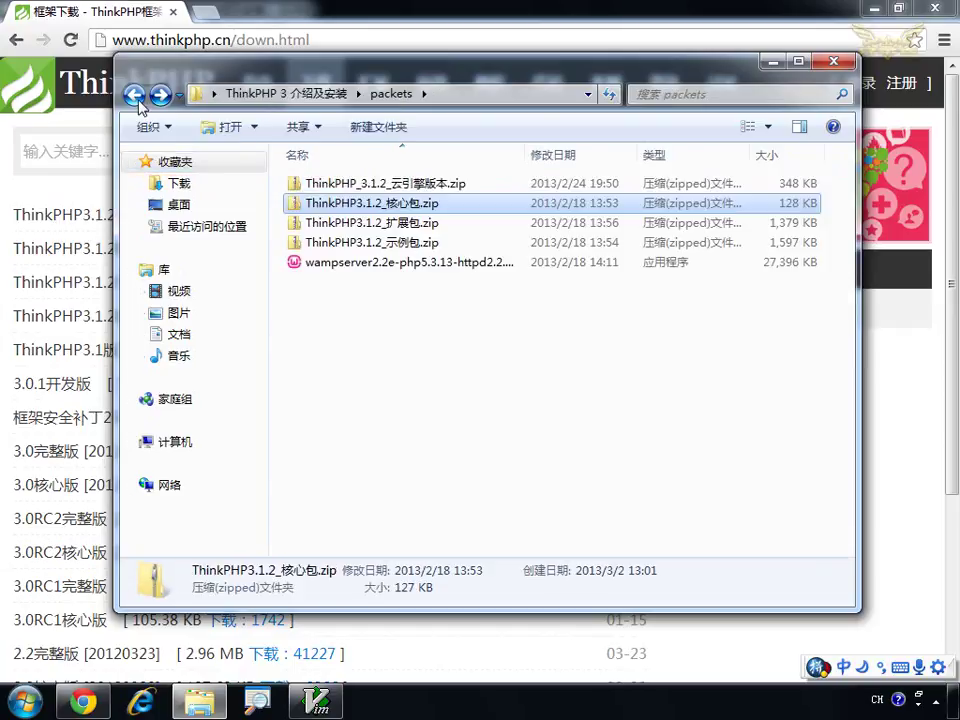
{"action": "left_click", "coordinate": [133, 94]}
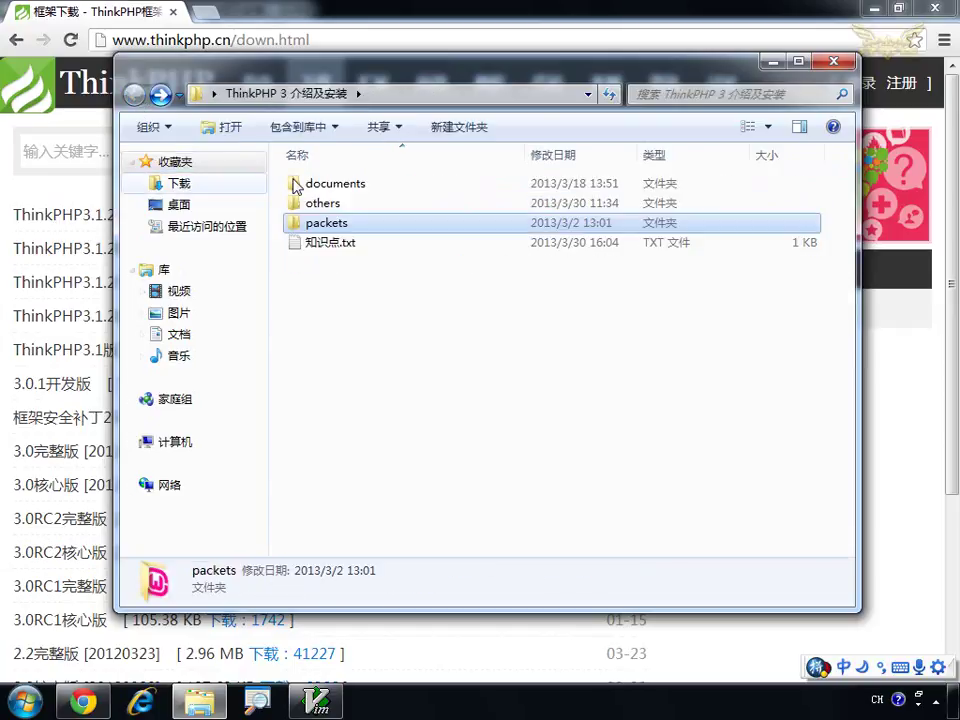
{"action": "double_click", "coordinate": [348, 205]}
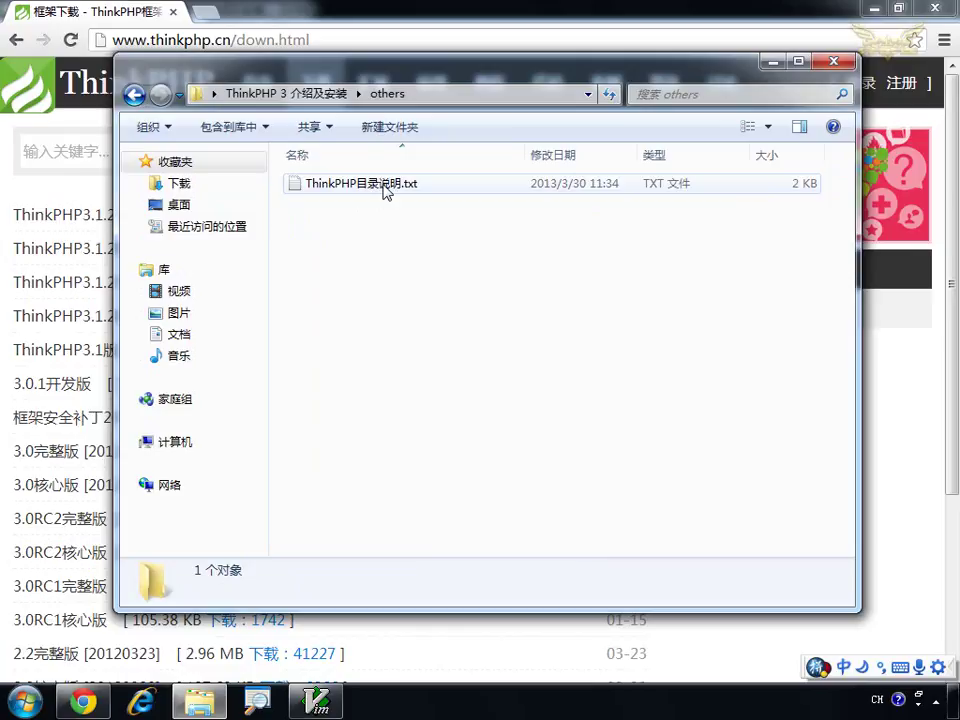
{"action": "double_click", "coordinate": [384, 185]}
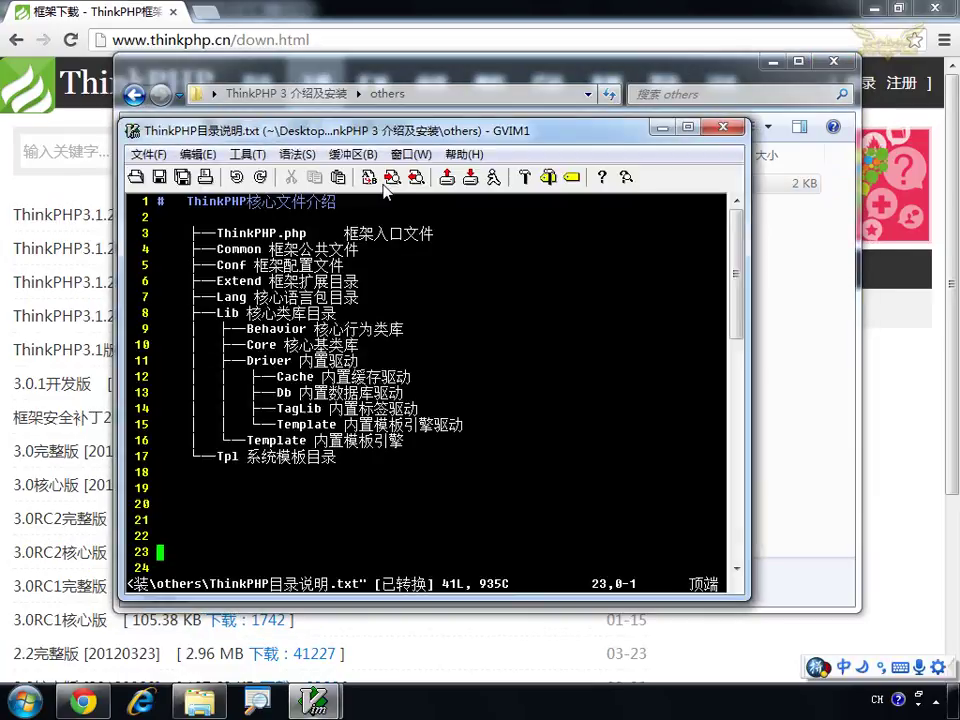
Step: Copy the core directory tree, from ThinkPHP.php to Tpl, into 知识点.txt on a new indented line below 三、ThinkPHP核心文件介绍
{"action": "left_click_drag", "start_coordinate": [158, 234], "coordinate": [428, 459]}
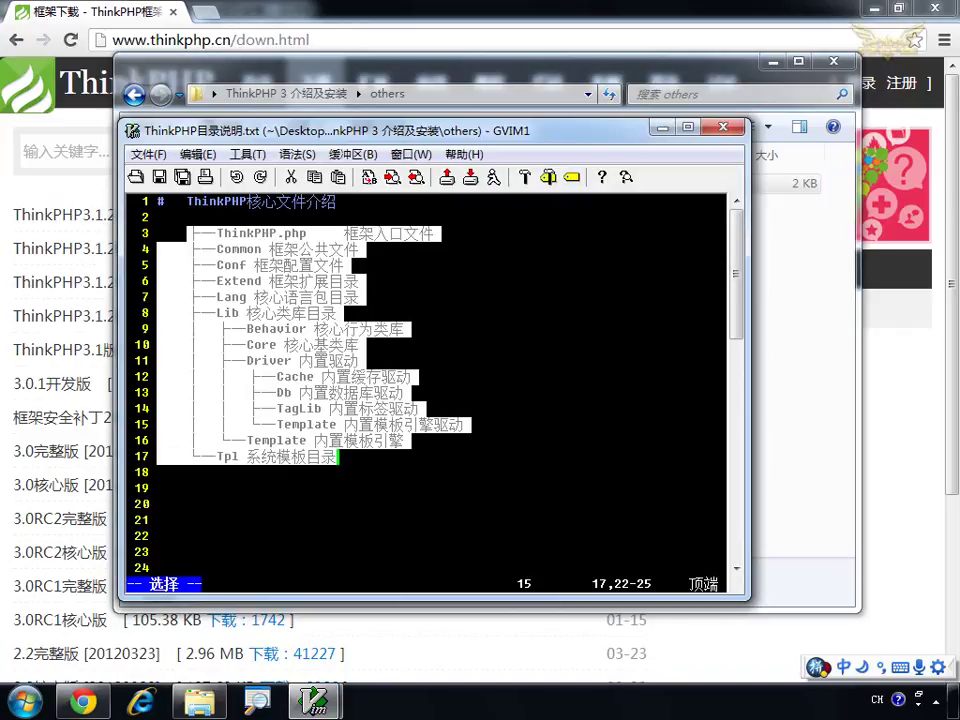
{"action": "left_click", "coordinate": [315, 702]}
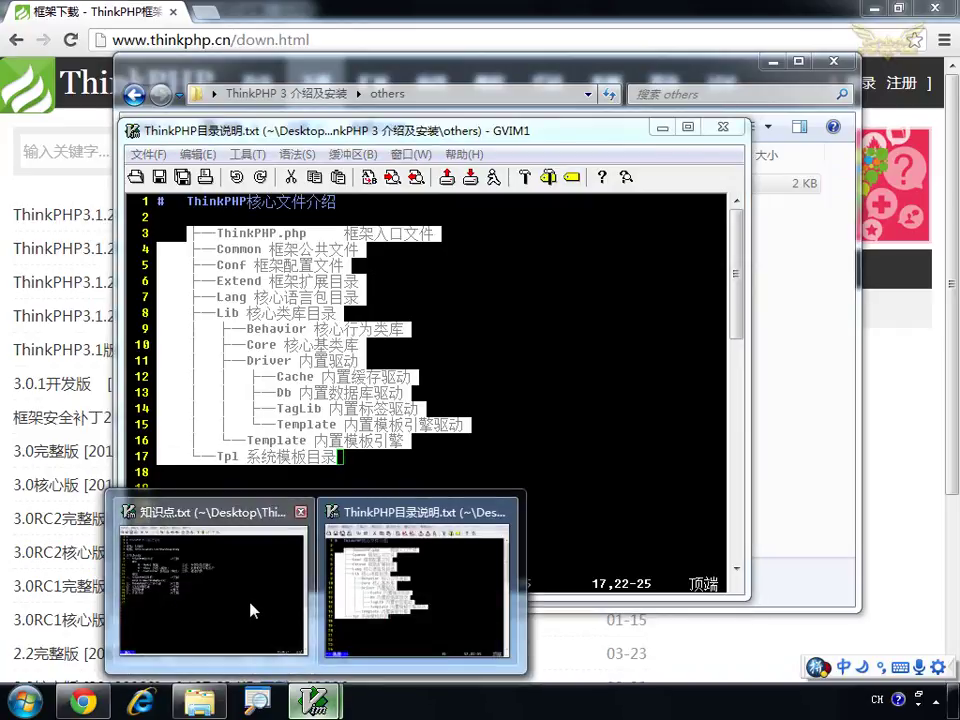
{"action": "left_click", "coordinate": [250, 608]}
{"action": "left_click", "coordinate": [318, 318]}
{"action": "key", "text": "Return"}
{"action": "key", "text": "Tab"}
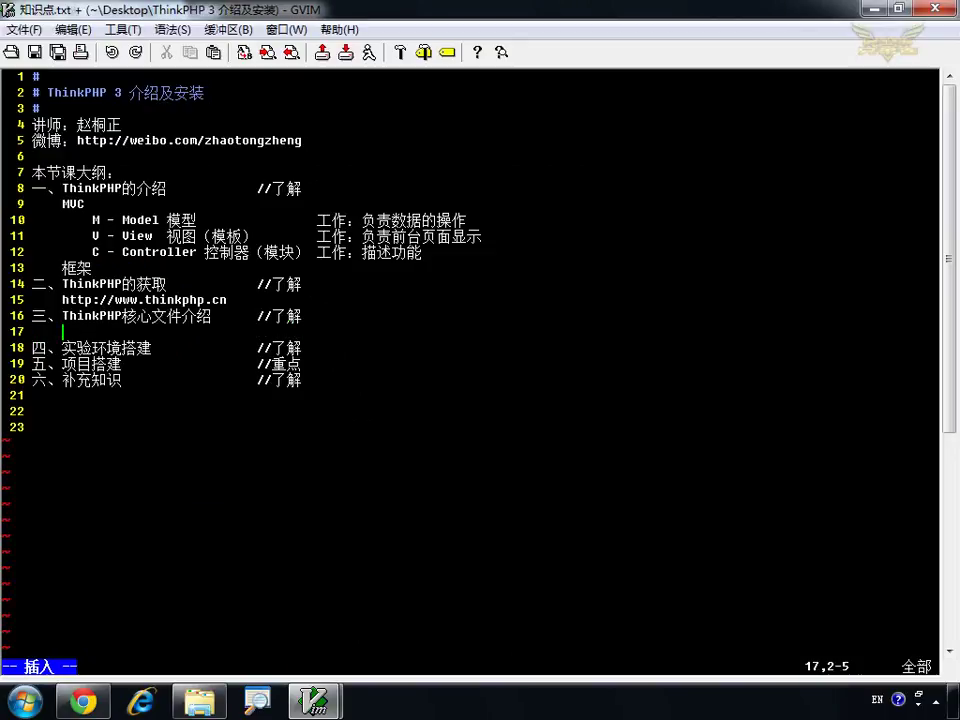
{"action": "type", "text": "├─ThinkPHP.php     框架入口文件 ├─Common 框架公共文件 ├─Conf 框架配置文件 ├─Extend 框架扩展目录 ├─Lang 核心语言包目录 ├─Lib 核心类库目录 │  ├─Behavior 核心行为类库 │  ├─Core 核心基类库 │  ├─Driver 内置驱动 │  │  ├─Cache 内置缓存驱动 │  │  ├─Db 内置数据库驱动 │  │  ├─TagLib 内置标签驱动 │  │  └─Template 内置模板引擎驱动 │  └─Template 内置模板引擎 └─Tpl 系统模板目录"}
{"action": "left_click_drag", "start_coordinate": [151, 332], "coordinate": [267, 340]}
{"action": "left_click_drag", "start_coordinate": [146, 348], "coordinate": [172, 348]}
{"action": "left_click", "coordinate": [267, 318]}
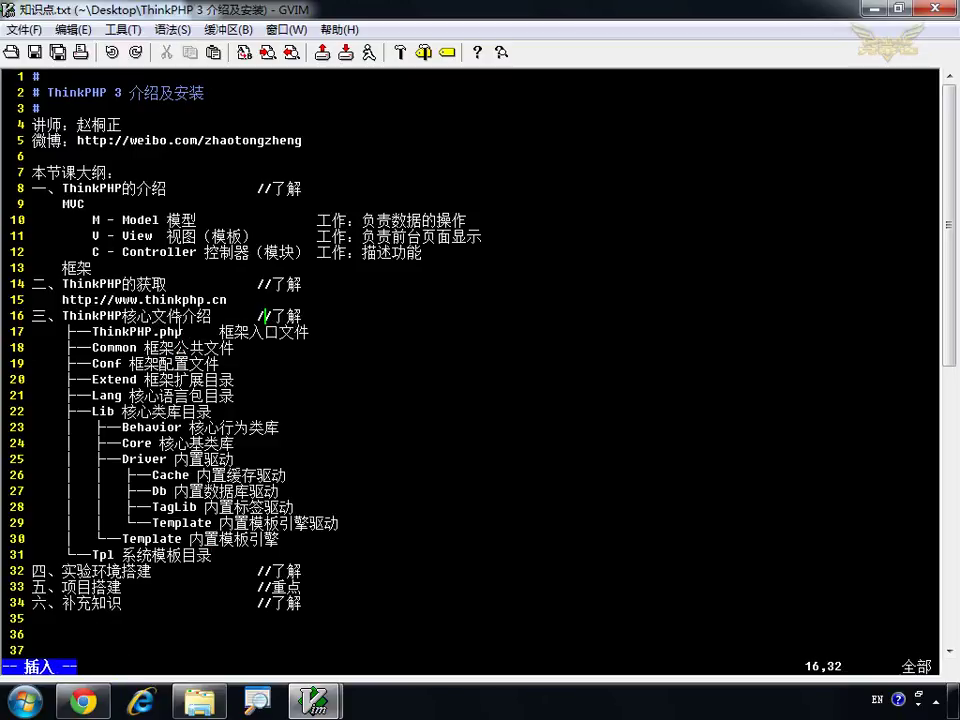
Step: Review the core file descriptions under section 三 of the outline, and highlight the heading 实验环境搭建
{"action": "left_click_drag", "start_coordinate": [67, 318], "coordinate": [212, 555]}
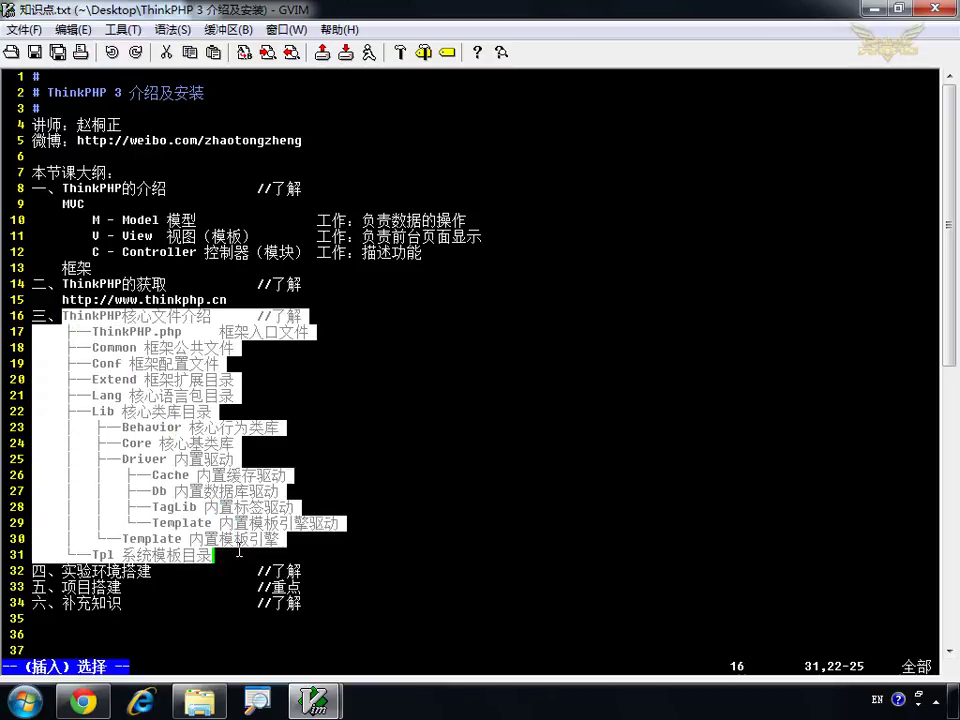
{"action": "left_click", "coordinate": [176, 427]}
{"action": "key", "text": "Up"}
{"action": "key", "text": "Up"}
{"action": "key", "text": "Up"}
{"action": "left_click_drag", "start_coordinate": [160, 396], "coordinate": [210, 396]}
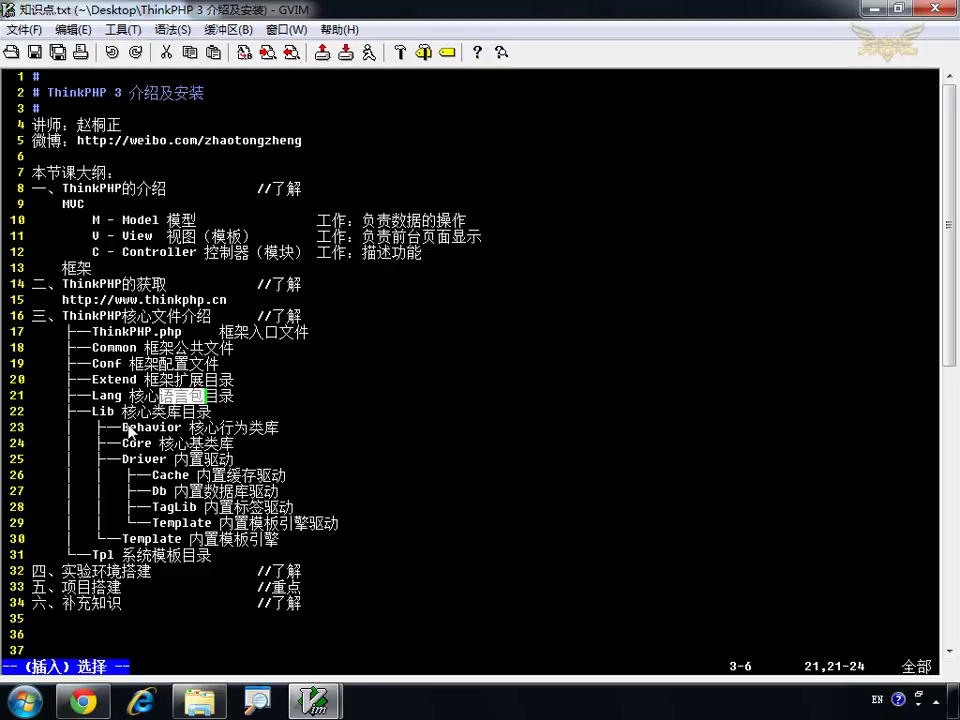
{"action": "left_click", "coordinate": [80, 548]}
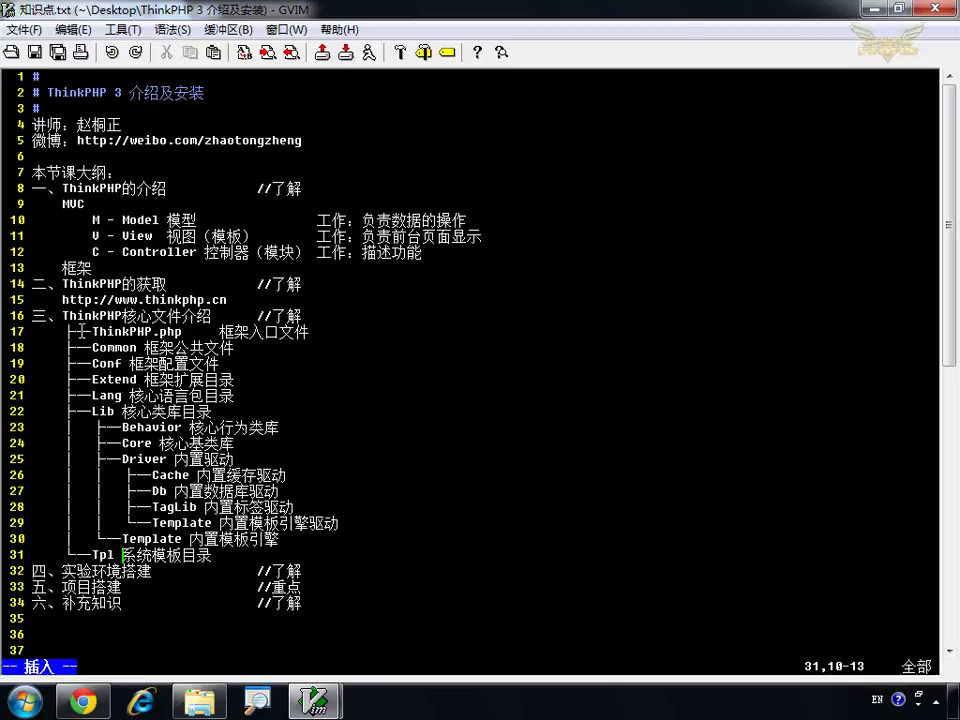
{"action": "left_click_drag", "start_coordinate": [62, 331], "coordinate": [234, 559]}
{"action": "left_click", "coordinate": [185, 413]}
{"action": "left_click_drag", "start_coordinate": [62, 571], "coordinate": [232, 572]}
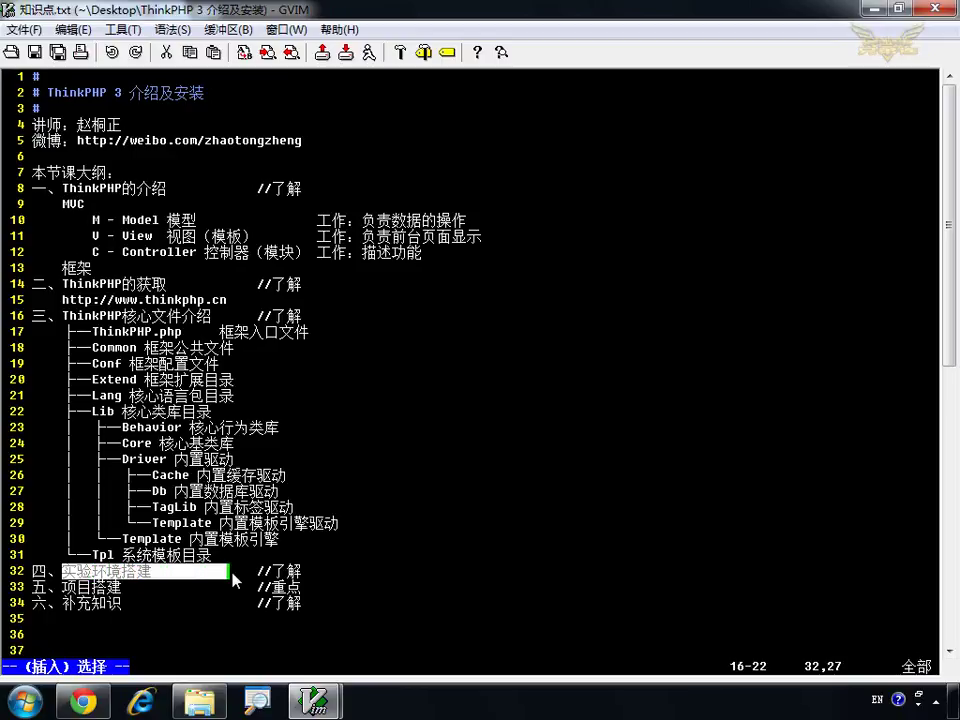
Step: Switch to Windows Explorer and launch the wampserver2.2e installer from the packets folder
{"action": "left_click", "coordinate": [200, 702]}
{"action": "left_click", "coordinate": [136, 96]}
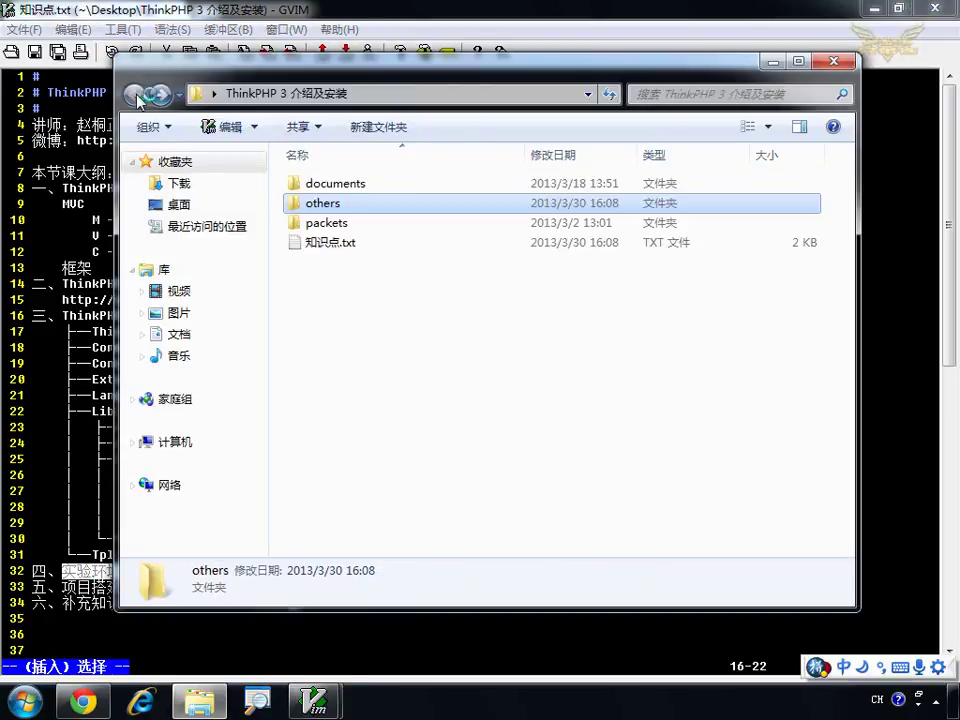
{"action": "double_click", "coordinate": [330, 226]}
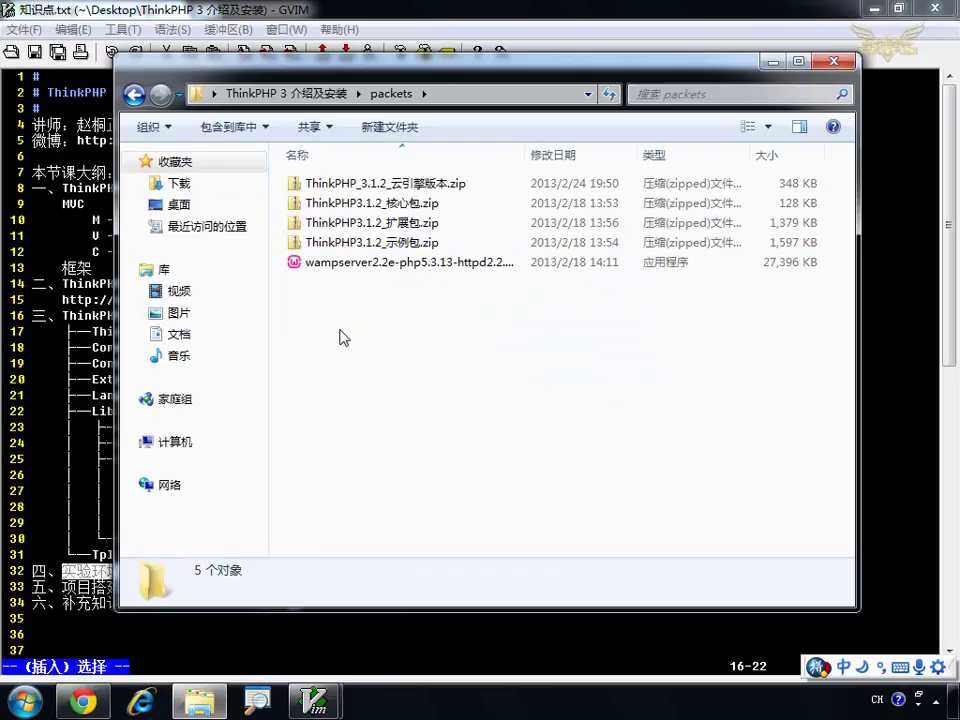
{"action": "double_click", "coordinate": [349, 264]}
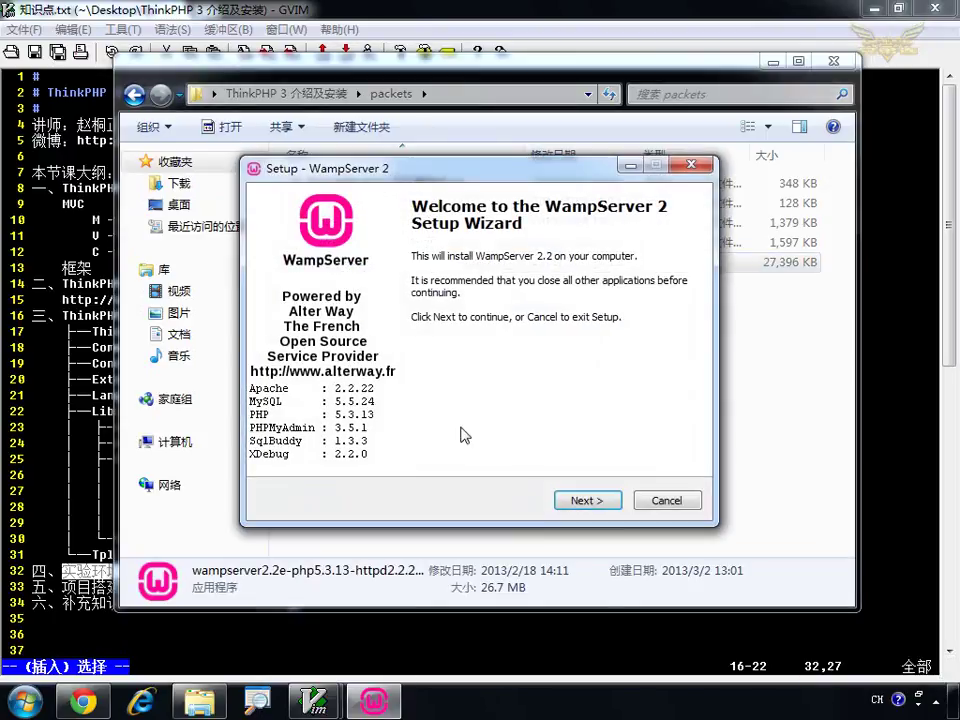
Step: Accept the WampServer 2 licence agreement and install it into the default folder c:\wamp without extra tasks
{"action": "left_click", "coordinate": [578, 506]}
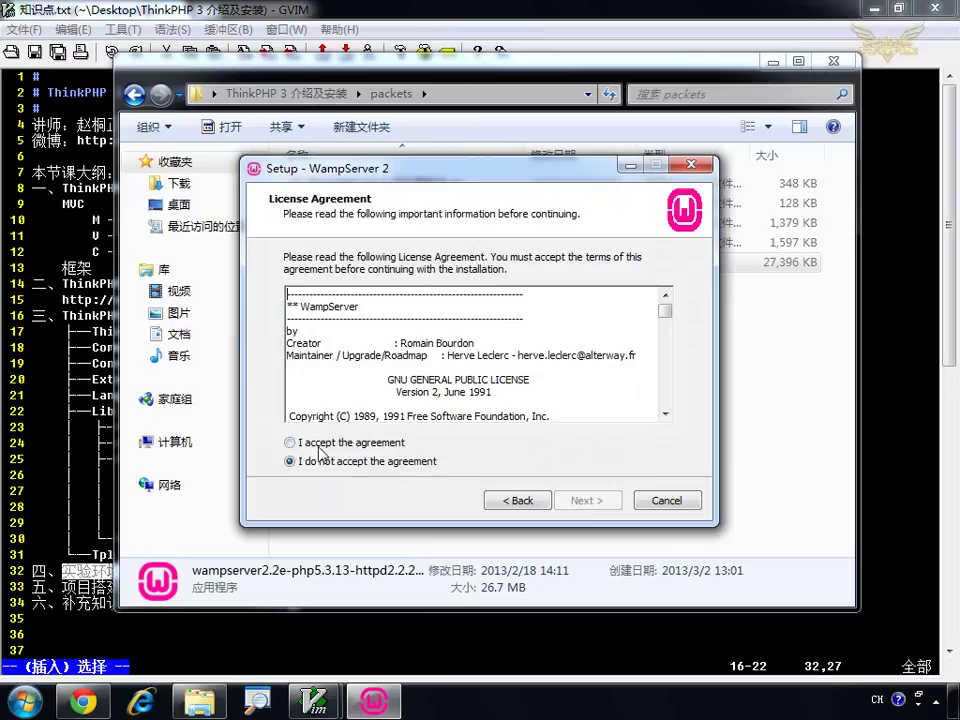
{"action": "left_click", "coordinate": [290, 443]}
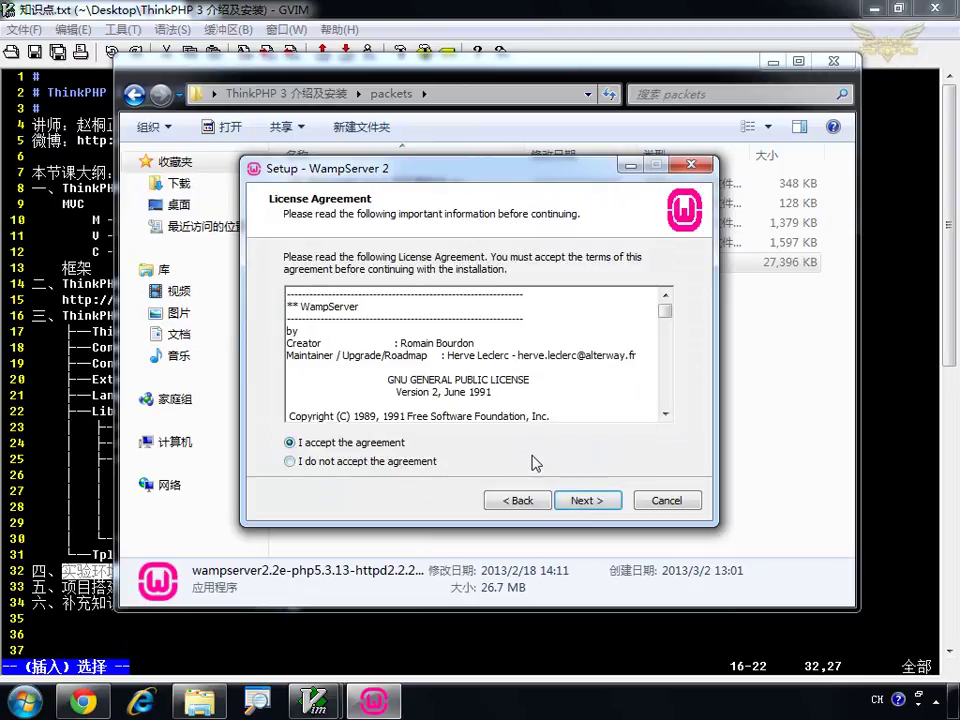
{"action": "left_click", "coordinate": [580, 501]}
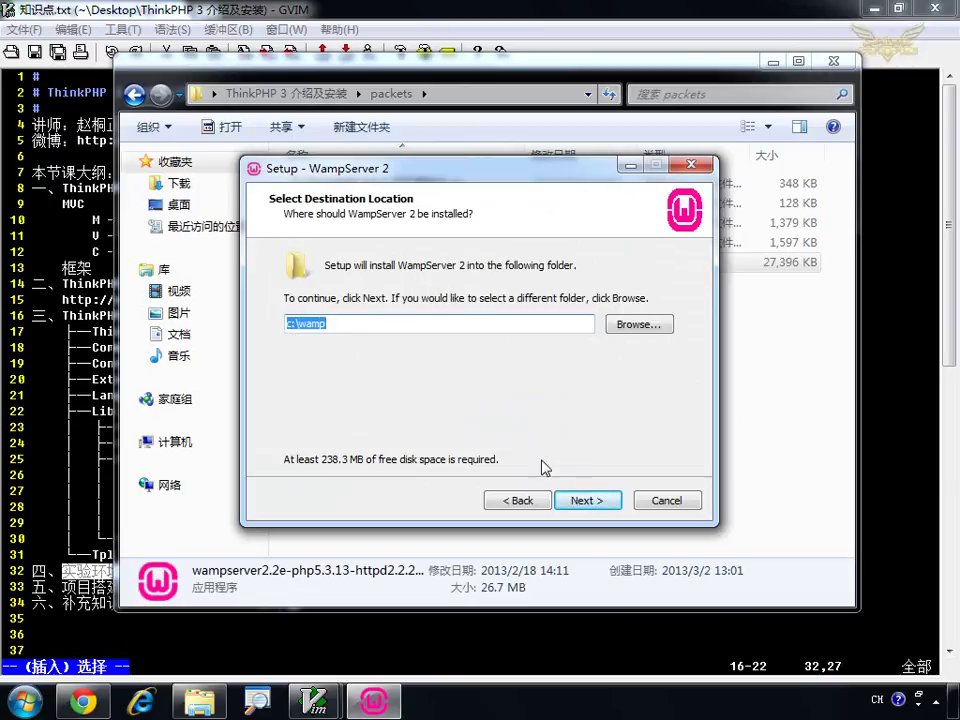
{"action": "left_click", "coordinate": [584, 500]}
{"action": "left_click", "coordinate": [586, 502]}
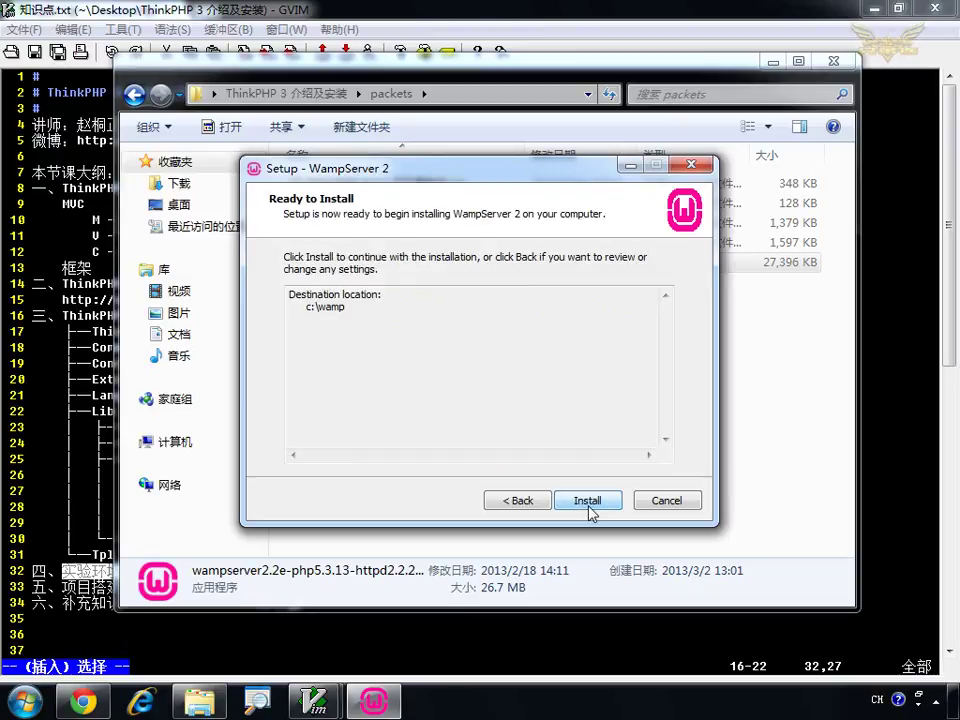
{"action": "left_click", "coordinate": [587, 503]}
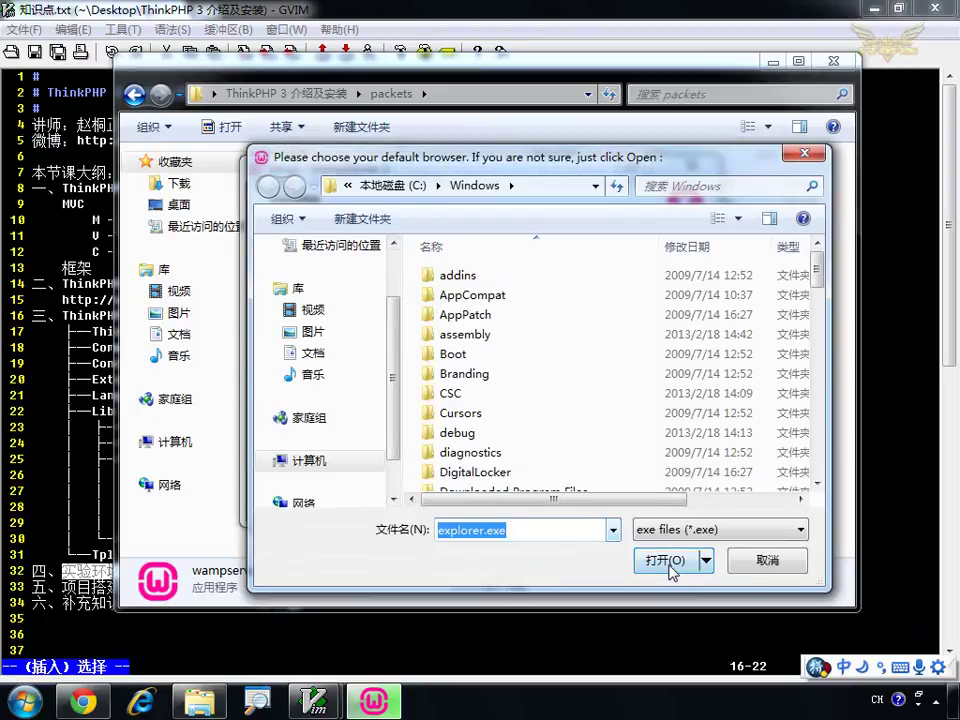
Step: Complete setup with explorer.exe as browser, Apache HTTP Server allowed on private networks and default mail parameters, and launch WampServer 2
{"action": "left_click", "coordinate": [666, 562]}
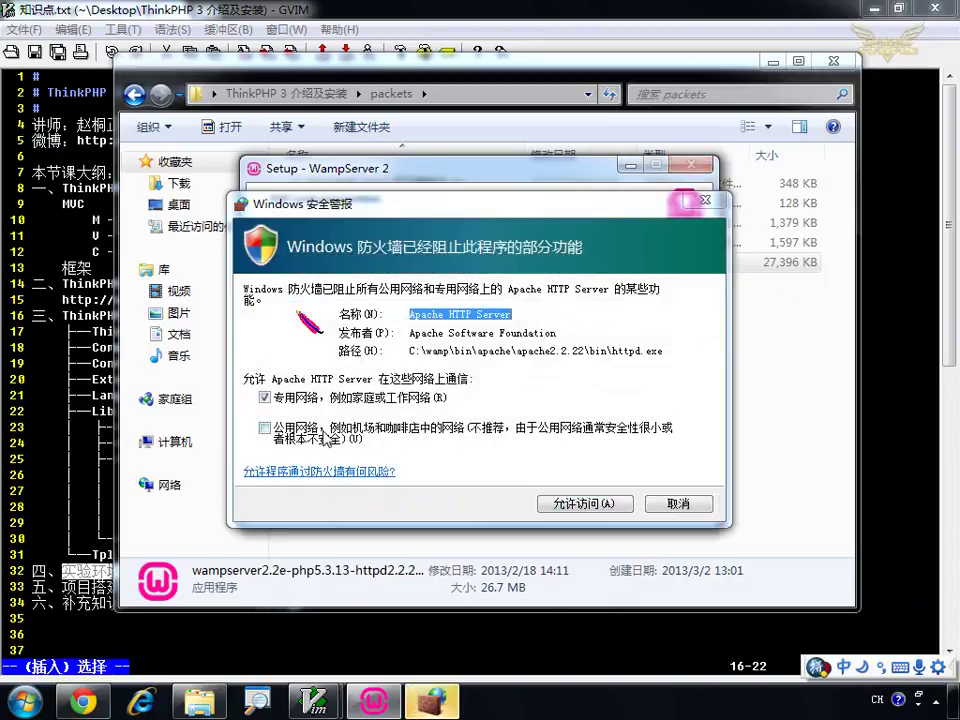
{"action": "left_click", "coordinate": [568, 503]}
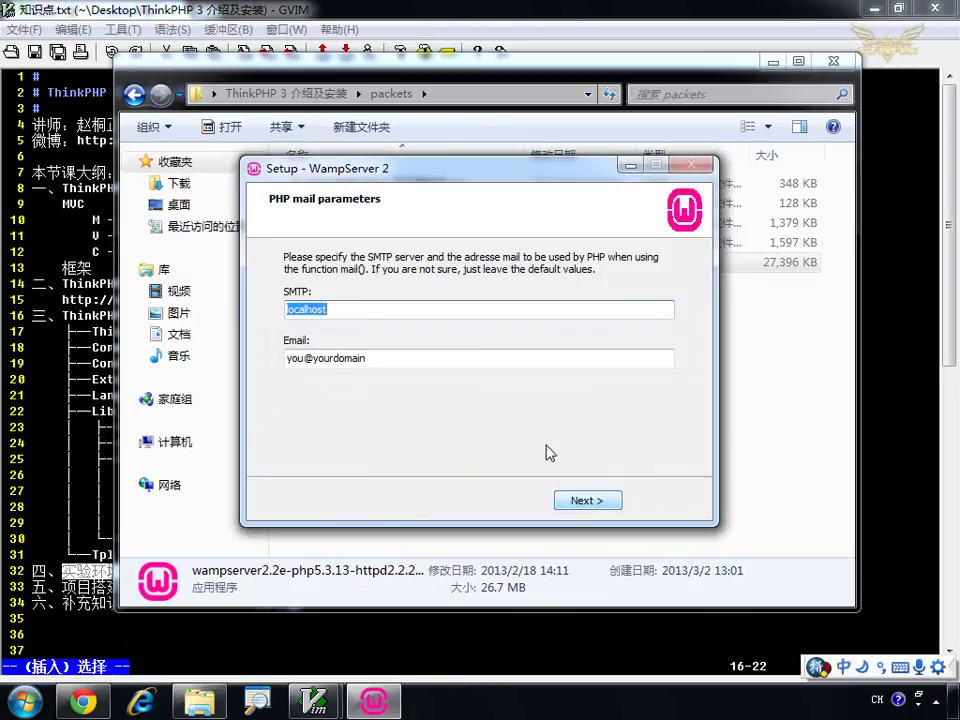
{"action": "left_click", "coordinate": [580, 502]}
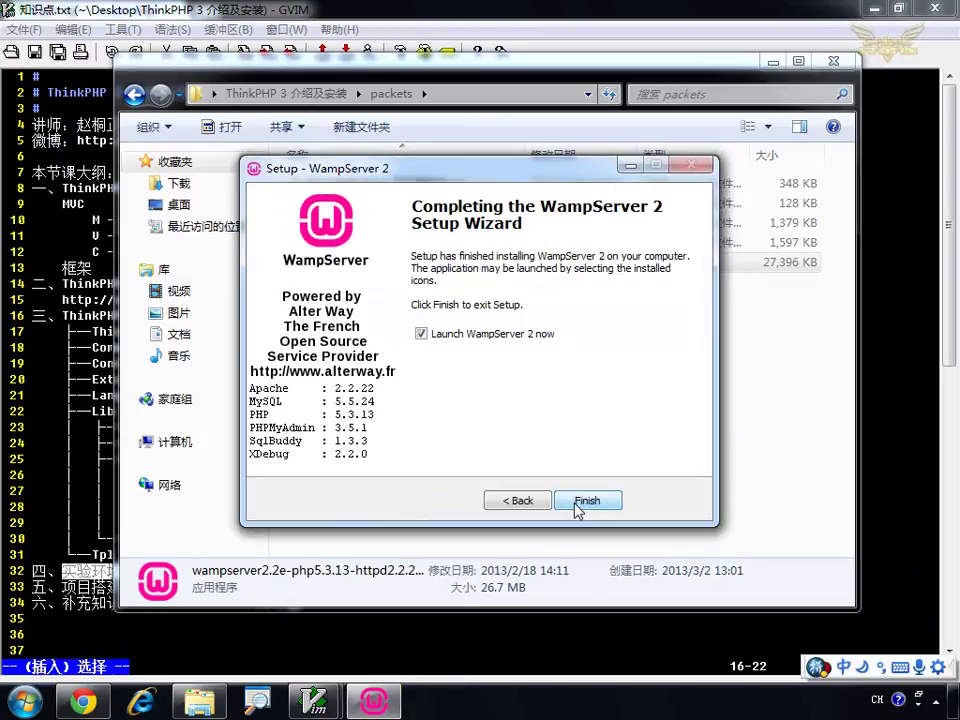
{"action": "left_click", "coordinate": [578, 504]}
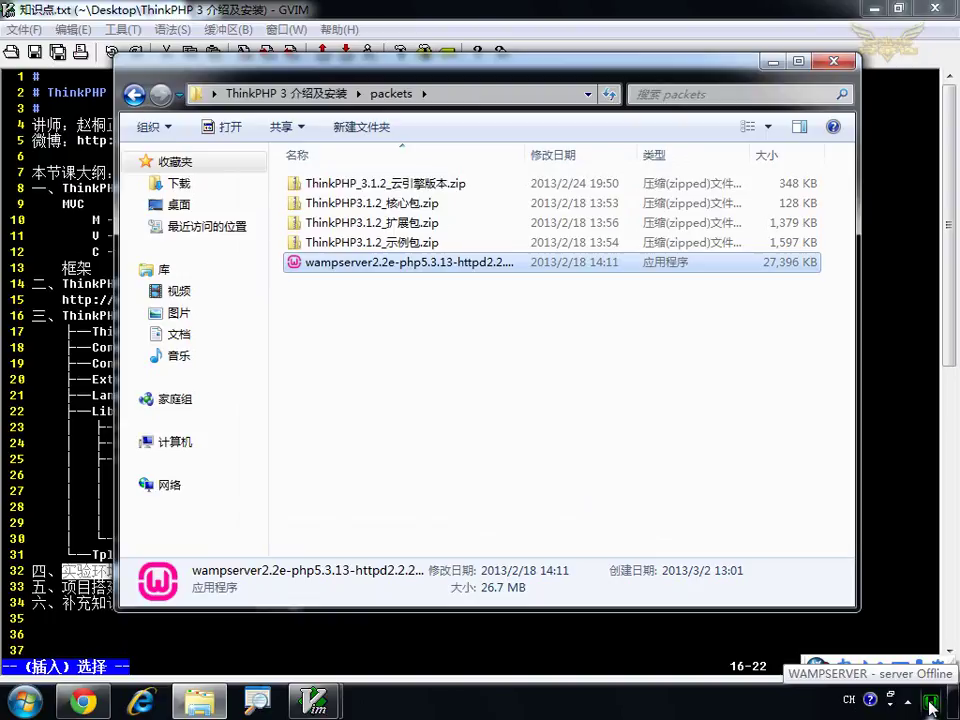
Step: Open WampServer's www directory and create a new folder named thinkphp in it
{"action": "left_click", "coordinate": [930, 708]}
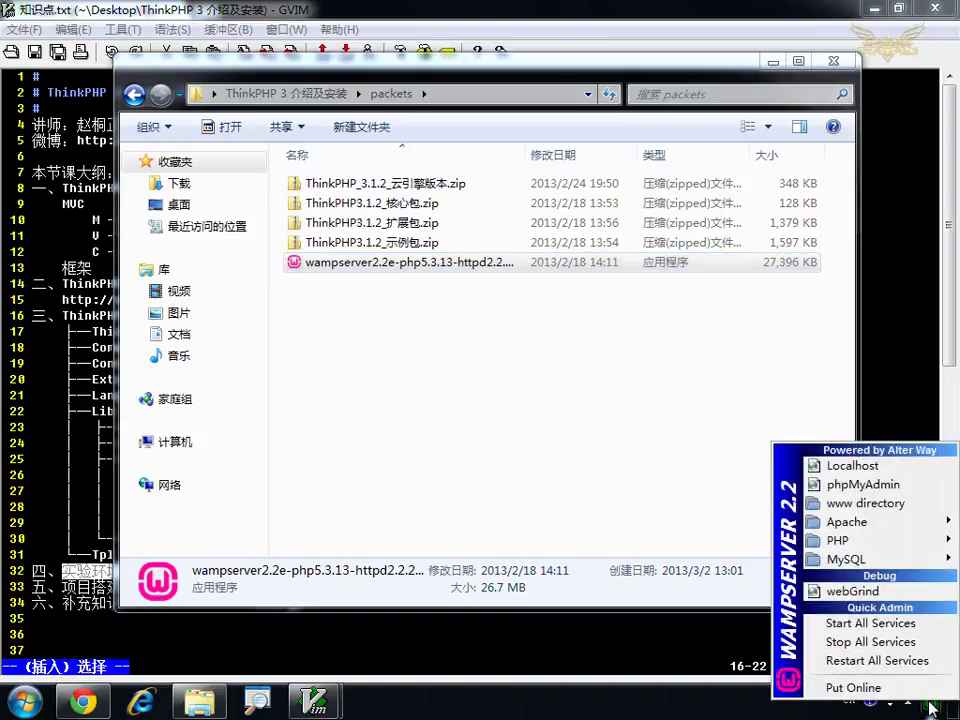
{"action": "left_click", "coordinate": [867, 507]}
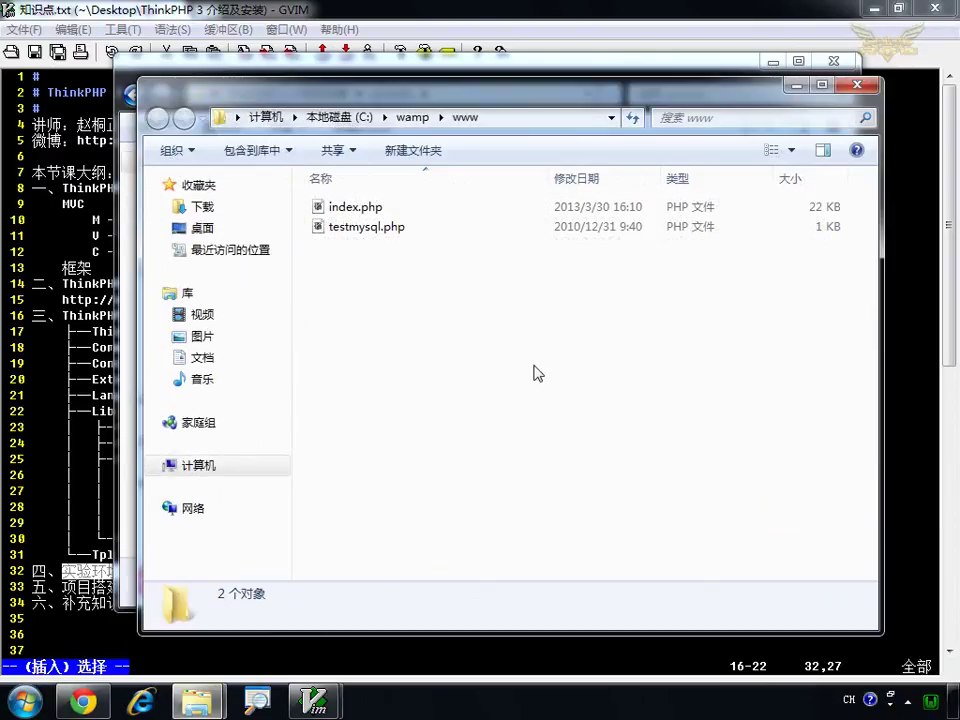
{"action": "right_click", "coordinate": [362, 316]}
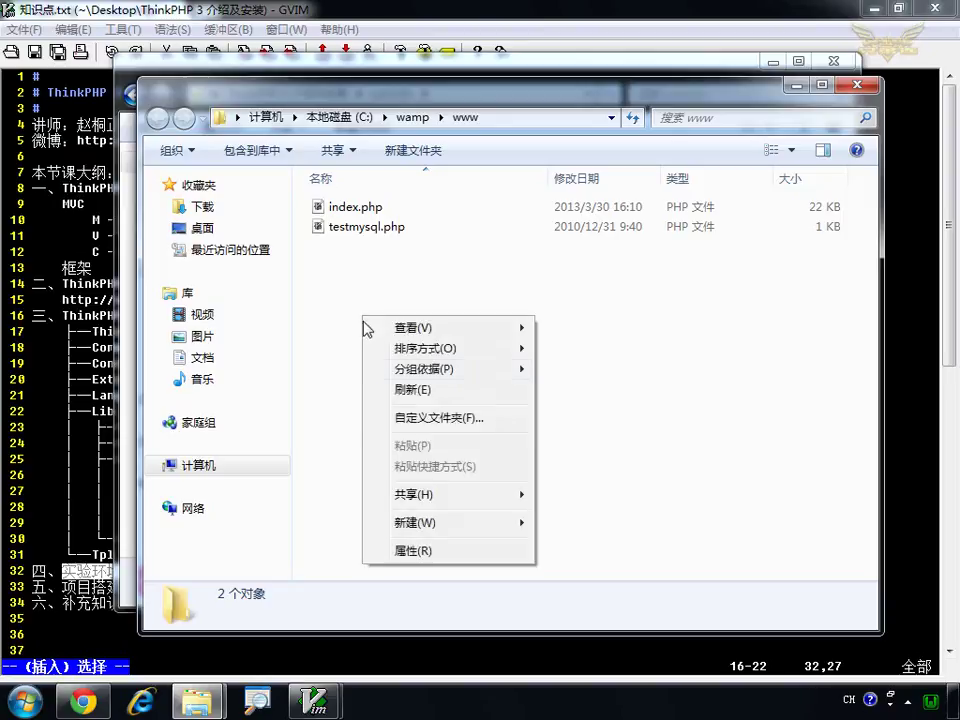
{"action": "mouse_move", "coordinate": [499, 534]}
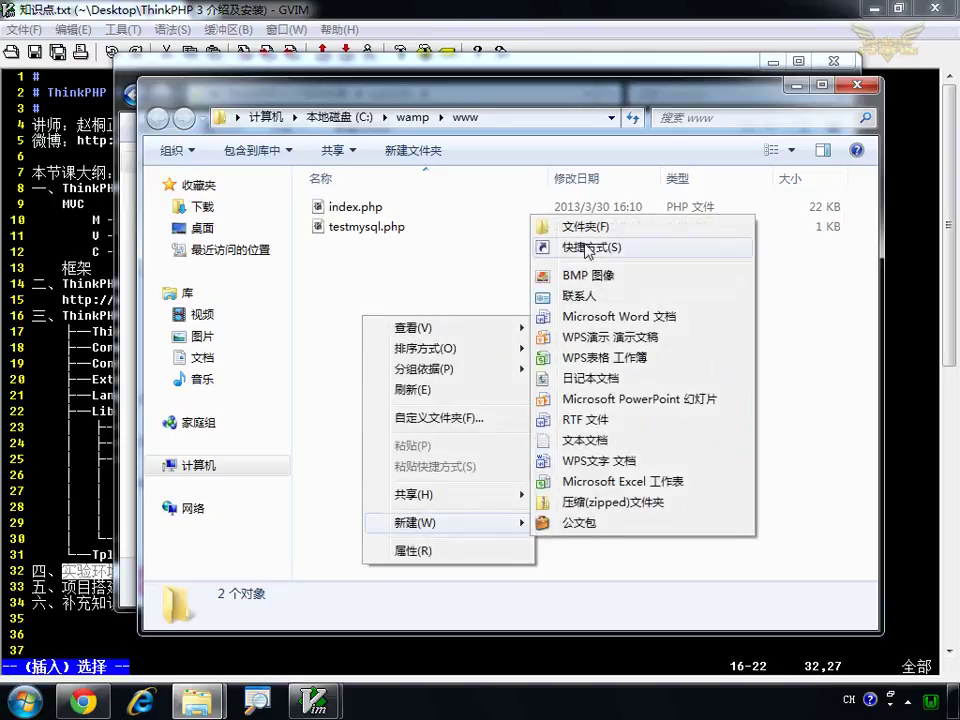
{"action": "left_click", "coordinate": [598, 230]}
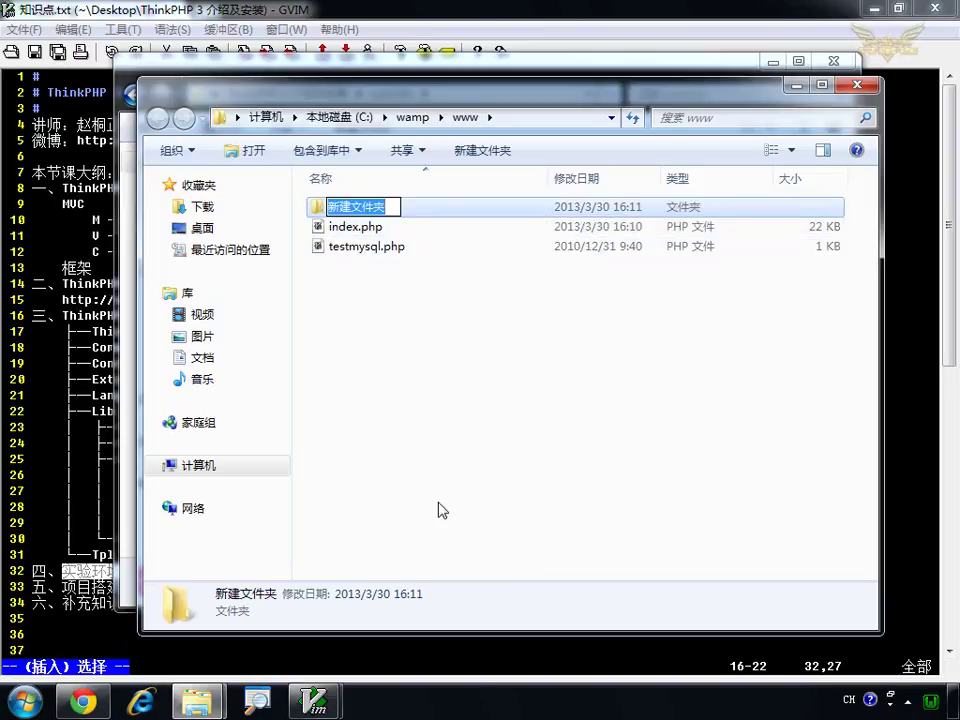
{"action": "type", "text": "thin"}
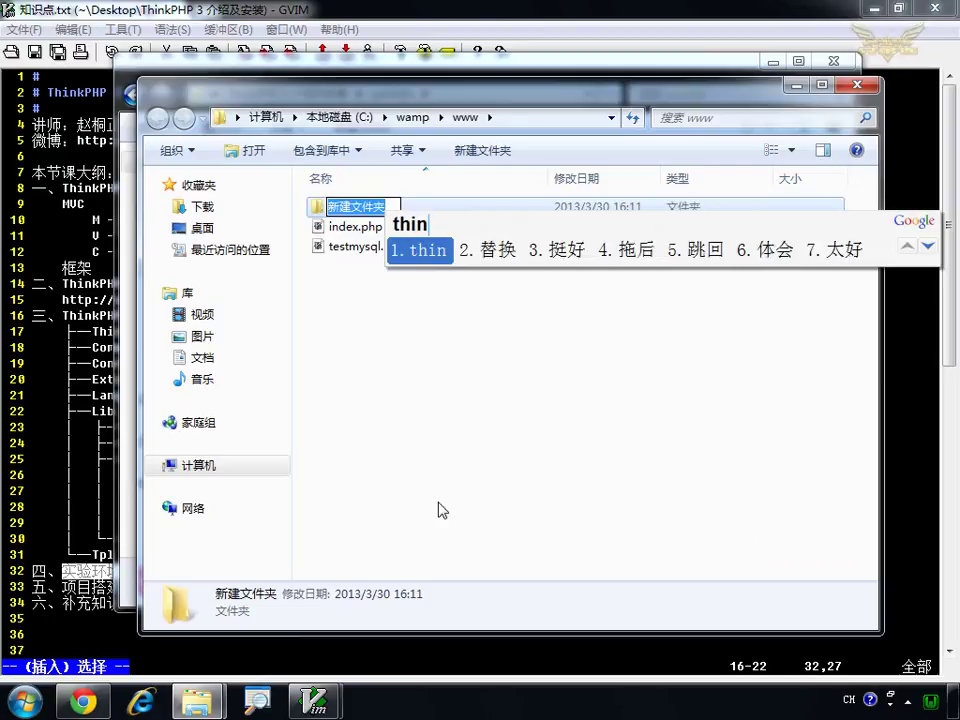
{"action": "type", "text": "k"}
{"action": "key", "text": "space"}
{"action": "type", "text": "php"}
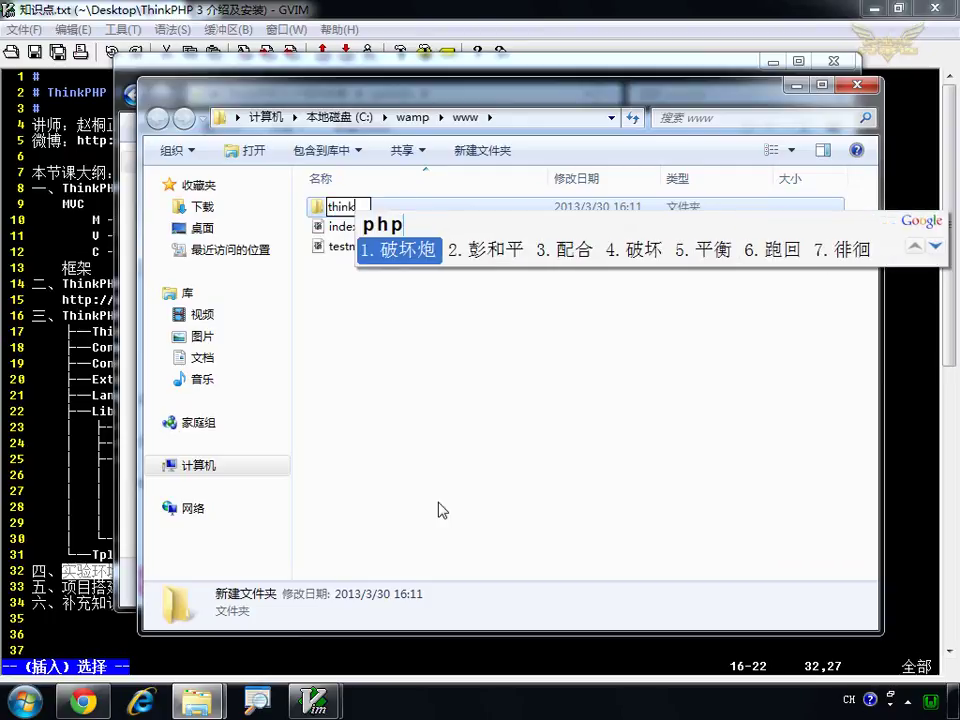
{"action": "key", "text": "Return"}
{"action": "key", "text": "Return"}
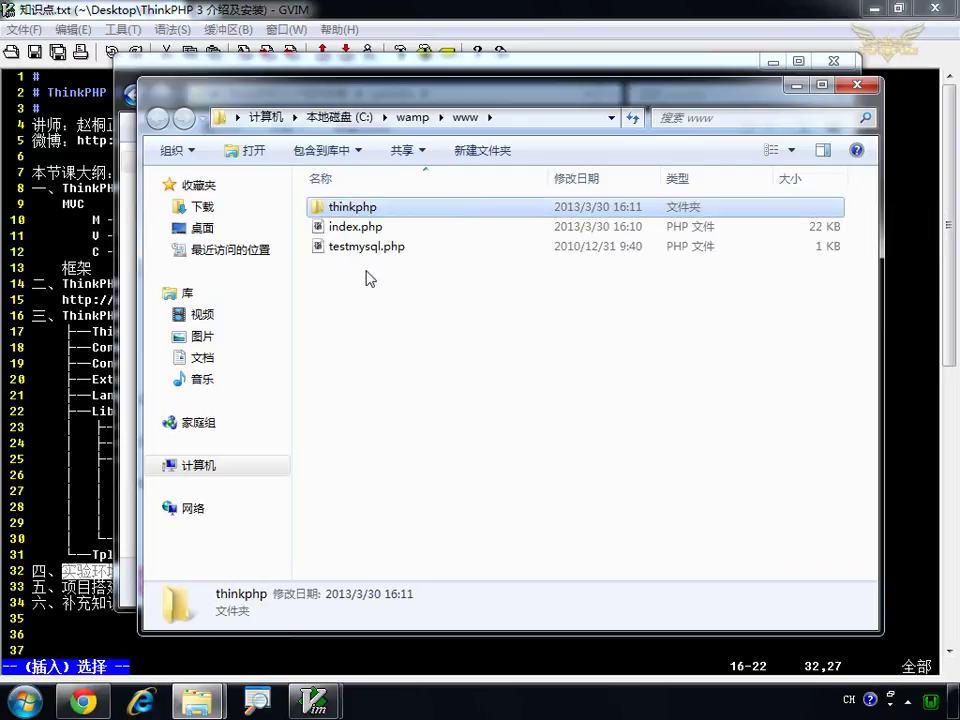
Step: Copy the ThinkPHP folder from ThinkPHP3.1.2_核心包.zip in packets into the new www\thinkphp folder
{"action": "double_click", "coordinate": [358, 208]}
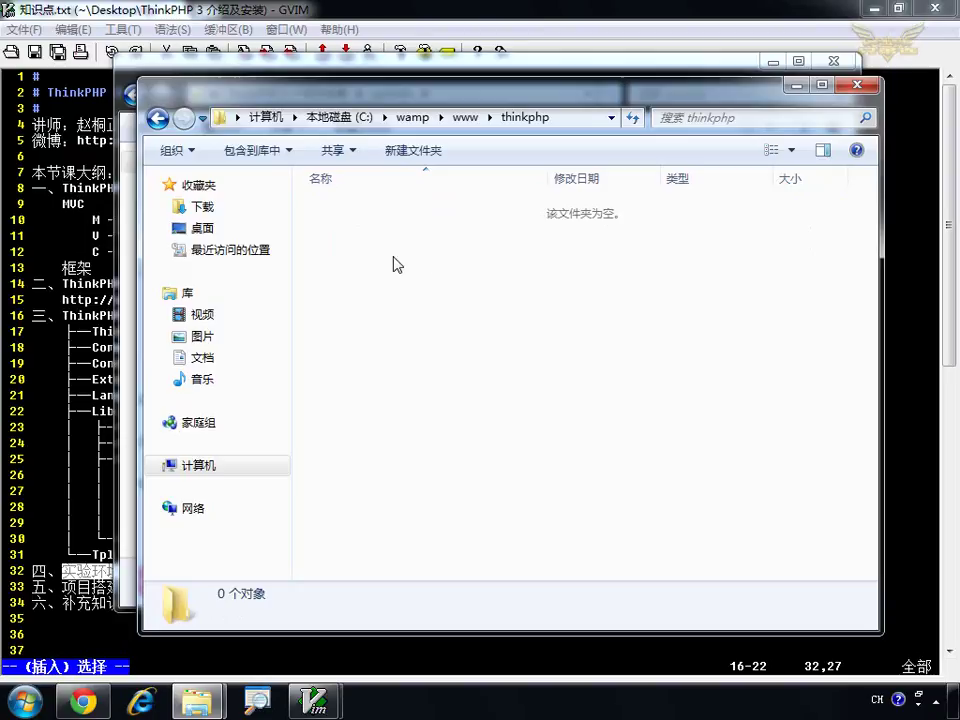
{"action": "left_click", "coordinate": [308, 68]}
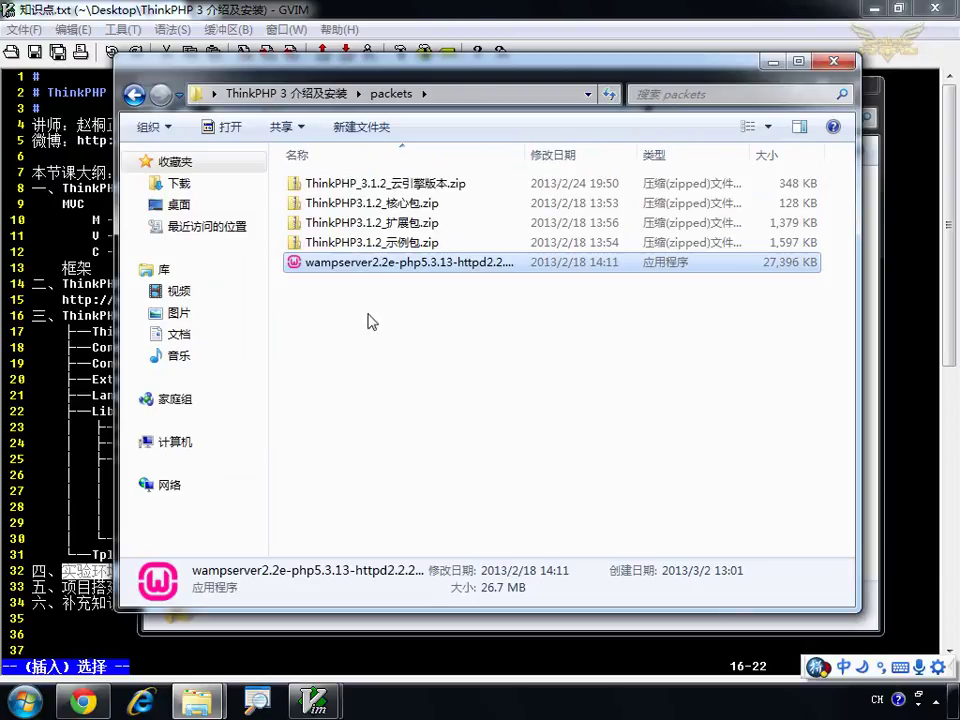
{"action": "double_click", "coordinate": [371, 205]}
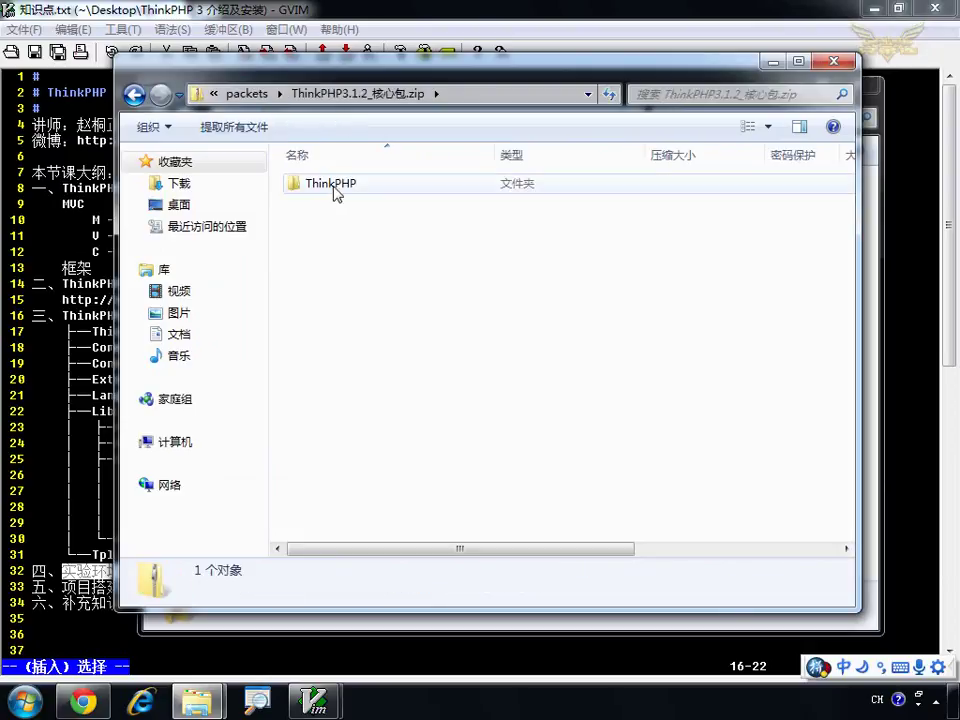
{"action": "left_click", "coordinate": [334, 188]}
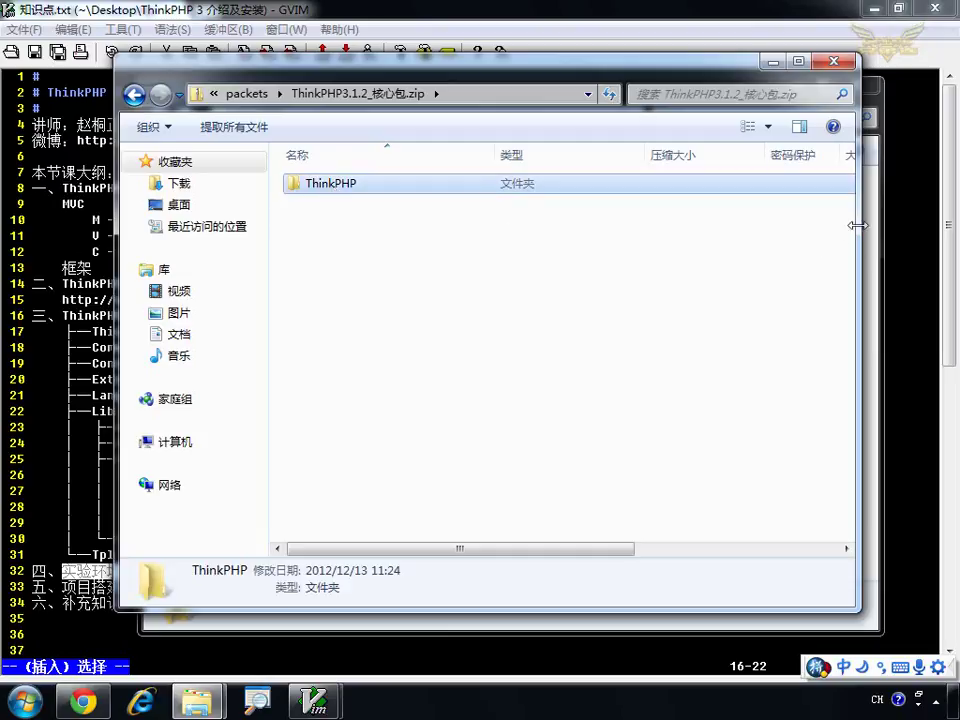
{"action": "key", "text": "alt+Tab"}
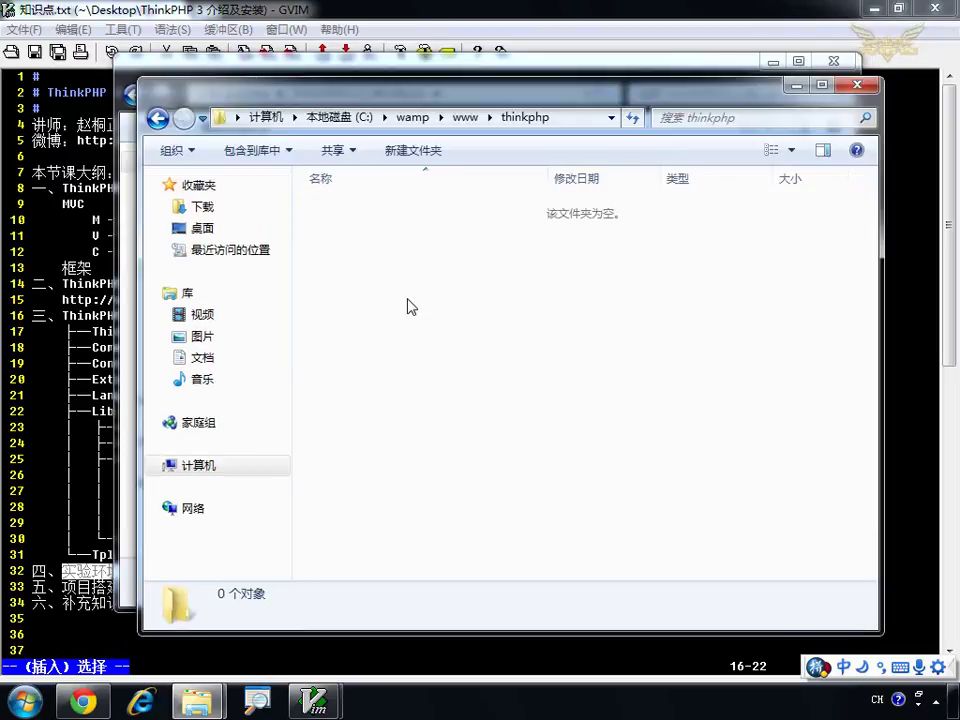
{"action": "key", "text": "ctrl+v"}
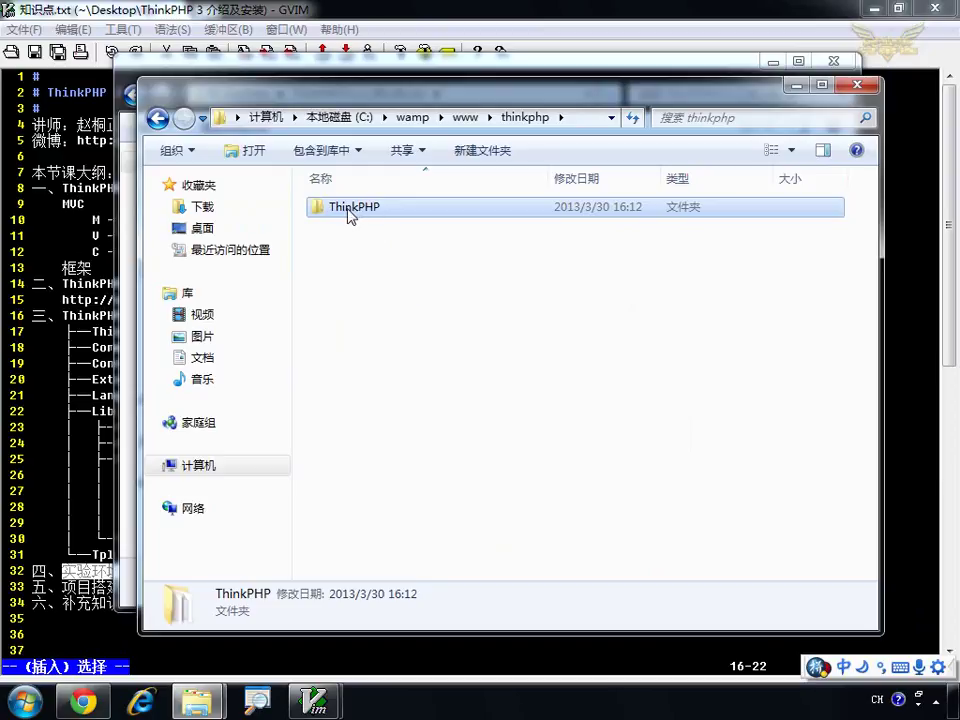
Step: Create a new text document in the www\thinkphp folder, name it index.php and accept the extension change
{"action": "left_click", "coordinate": [352, 268]}
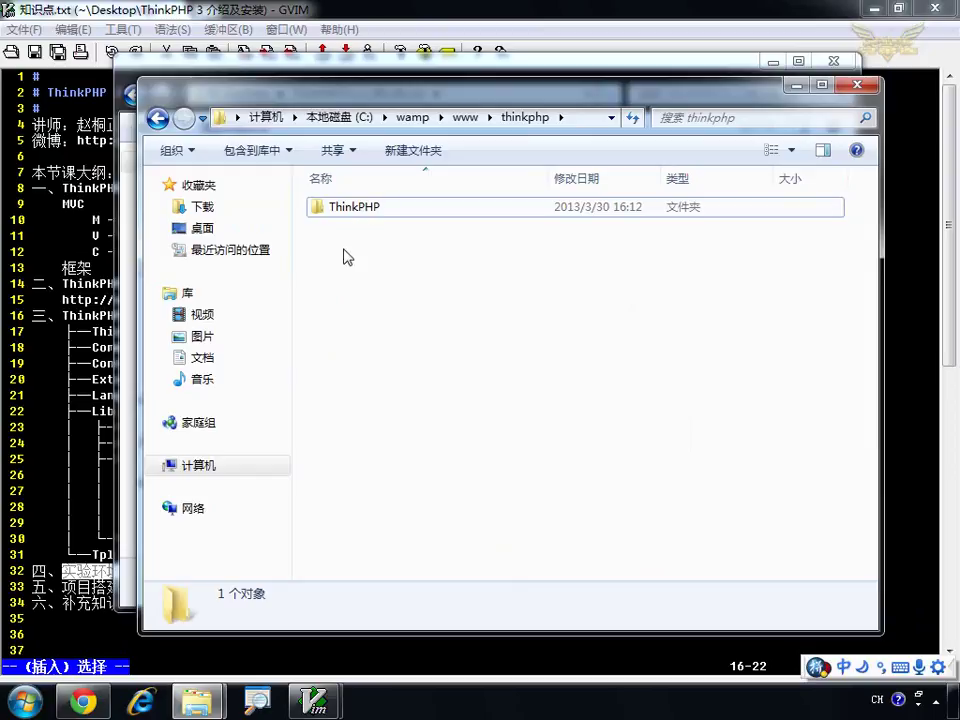
{"action": "right_click", "coordinate": [344, 250]}
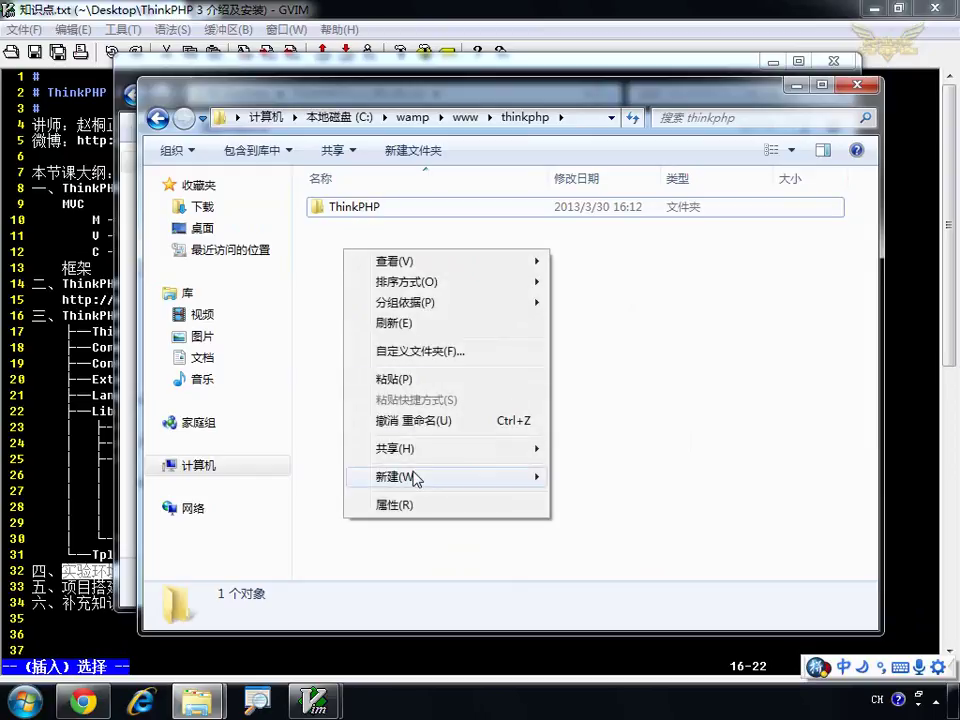
{"action": "mouse_move", "coordinate": [414, 478]}
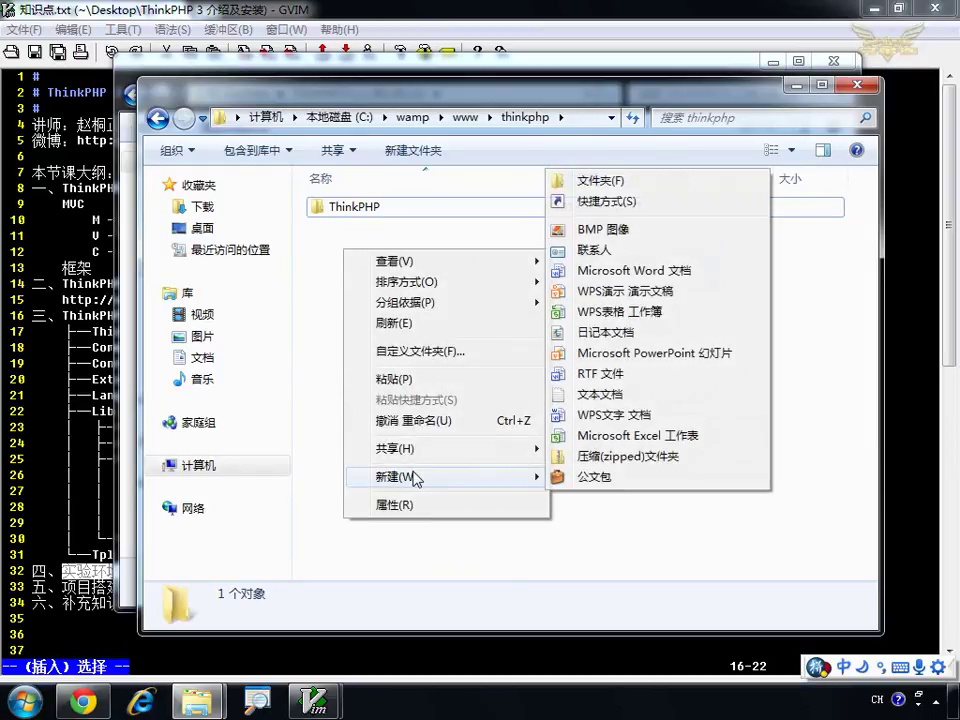
{"action": "left_click", "coordinate": [622, 396]}
{"action": "type", "text": "index."}
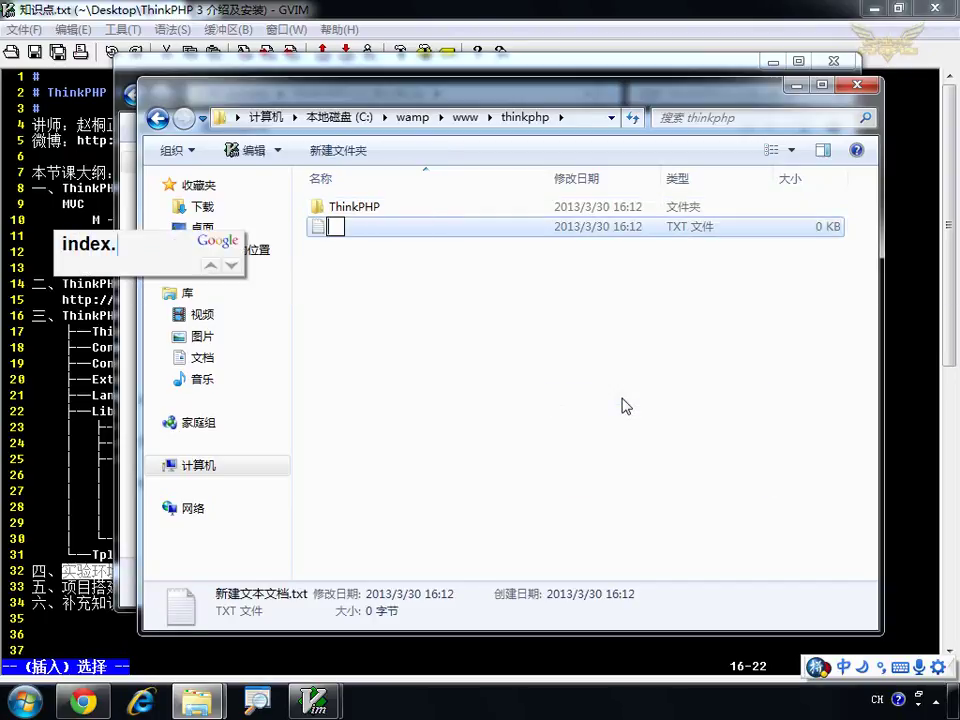
{"action": "type", "text": "php"}
{"action": "key", "text": "Return"}
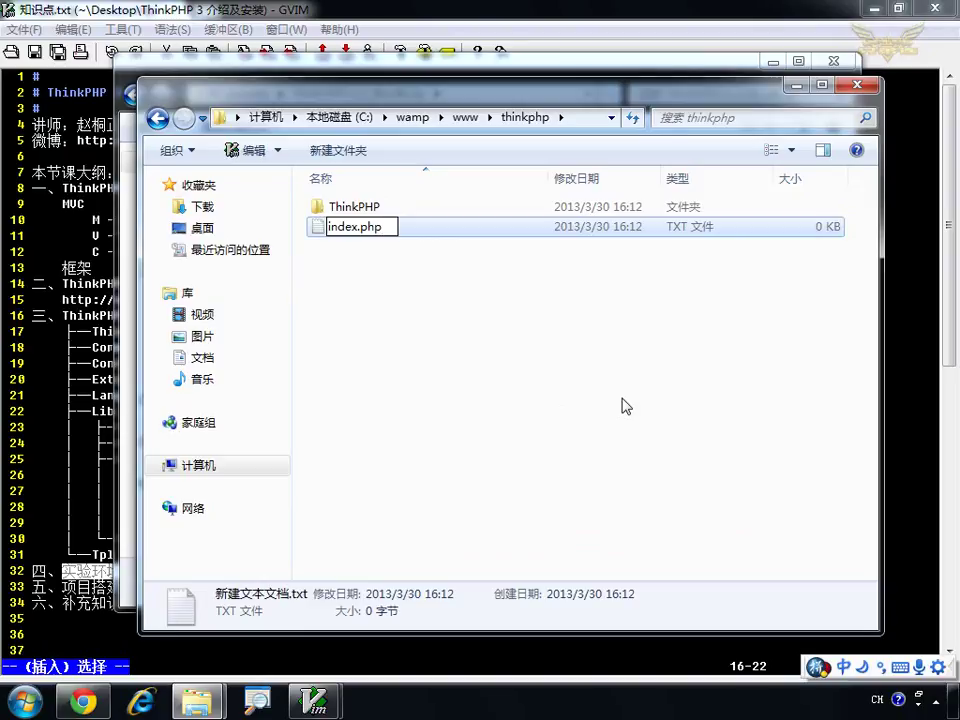
{"action": "key", "text": "Return"}
{"action": "left_click", "coordinate": [530, 364]}
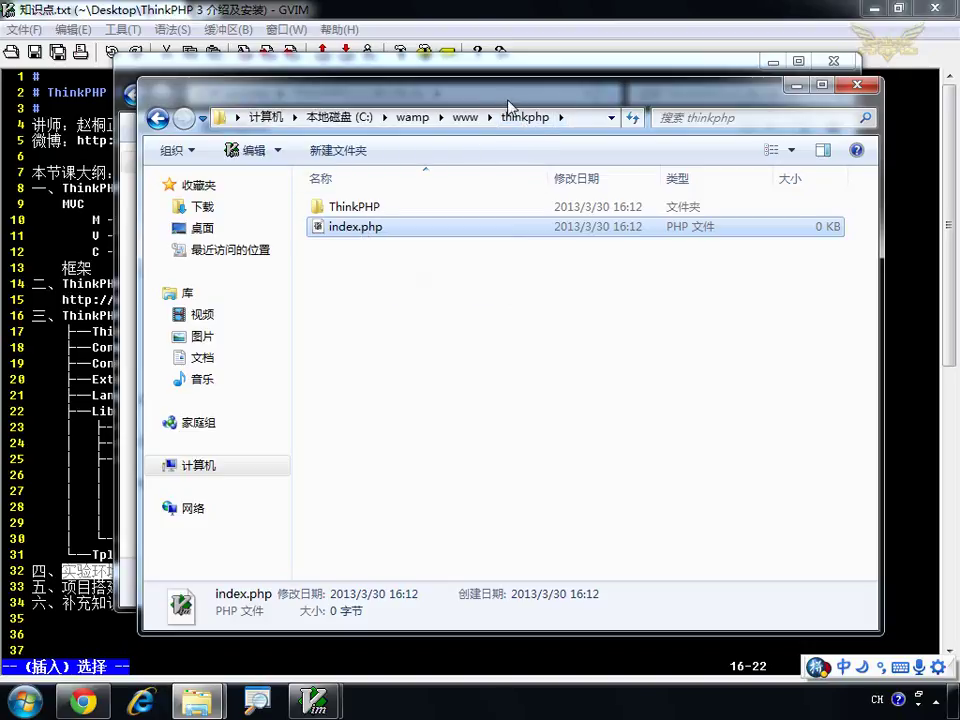
Step: Open index.php for editing and insert the PHP opening and closing tags around an empty line
{"action": "double_click", "coordinate": [352, 229]}
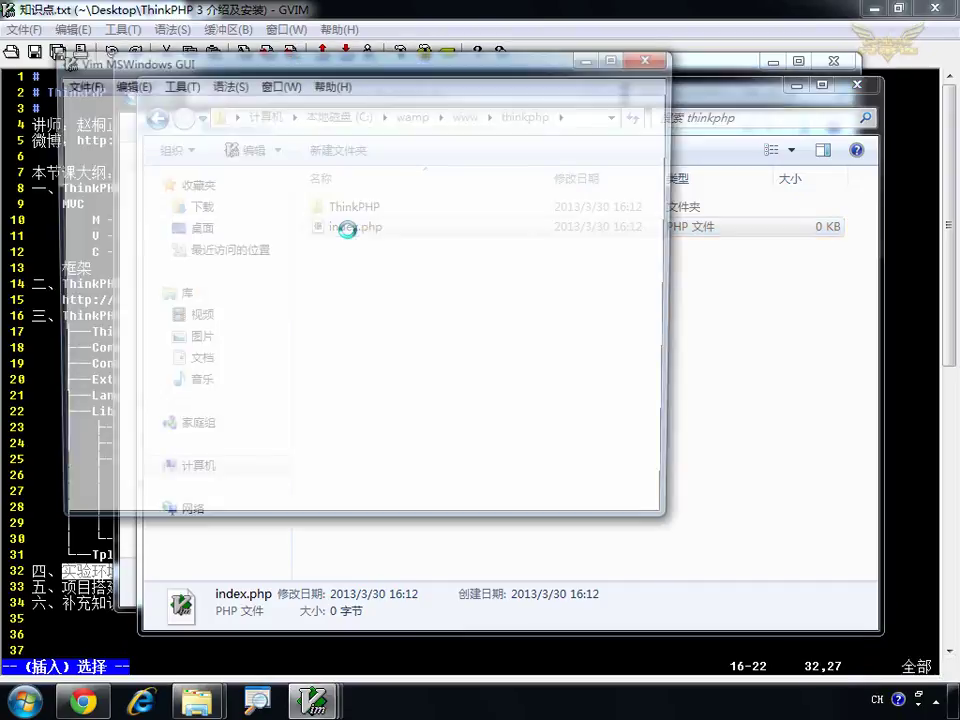
{"action": "key", "text": "i"}
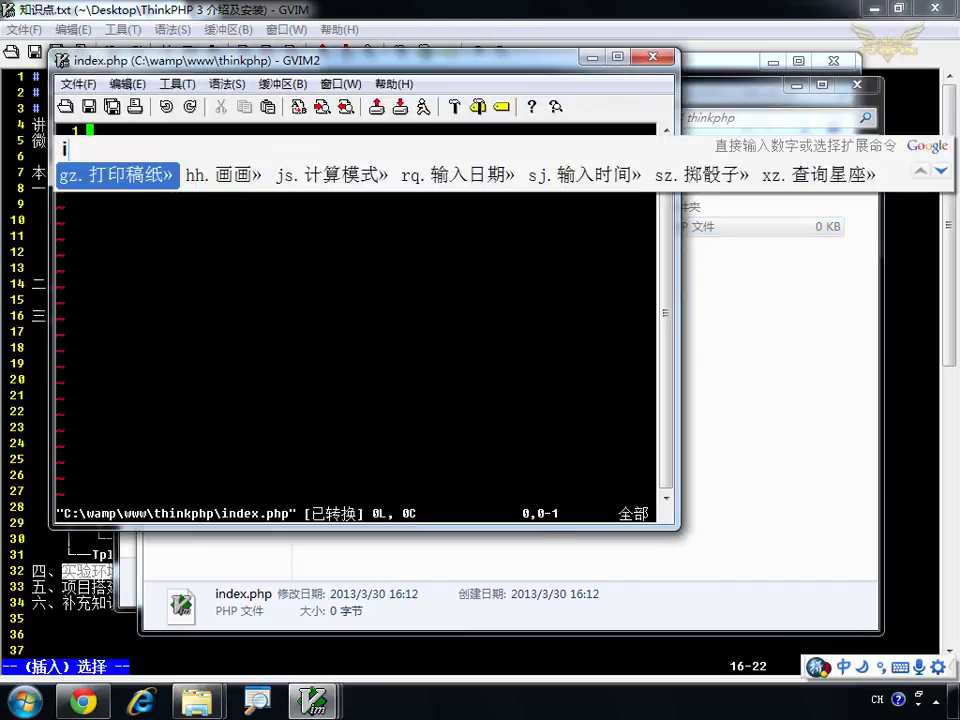
{"action": "key", "text": "BackSpace"}
{"action": "key", "text": "i"}
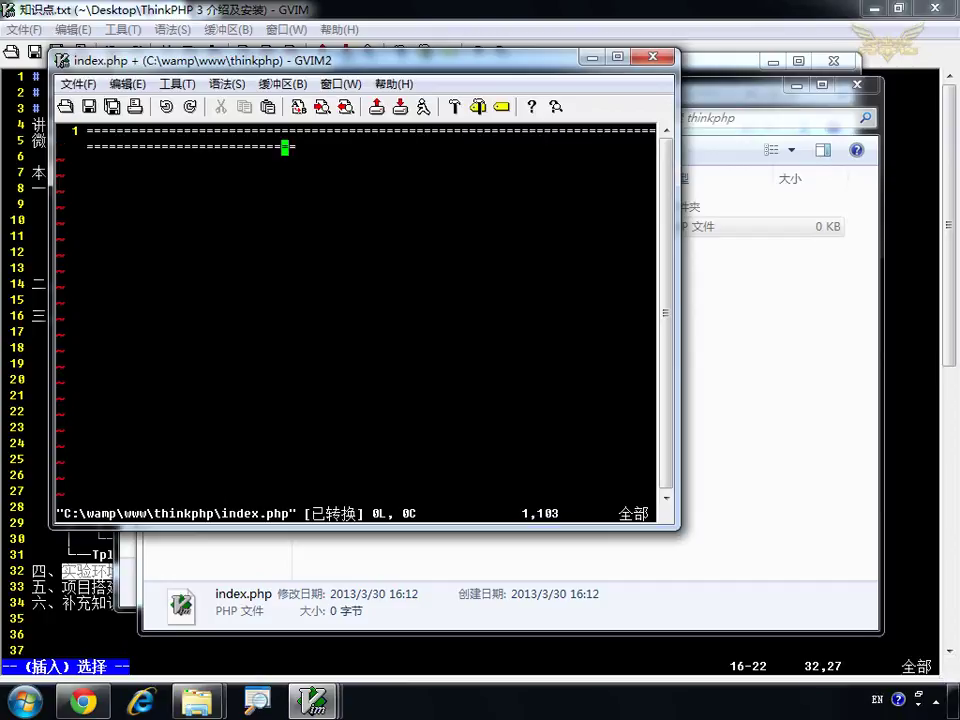
{"action": "type", "text": "php"}
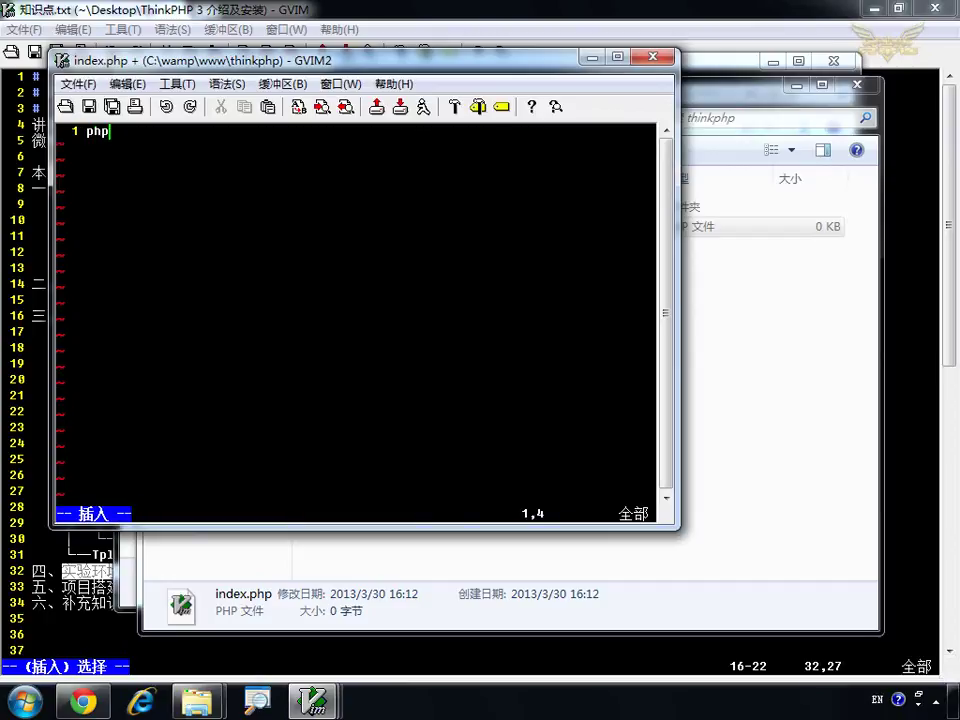
{"action": "key", "text": "Tab"}
{"action": "key", "text": "Tab"}
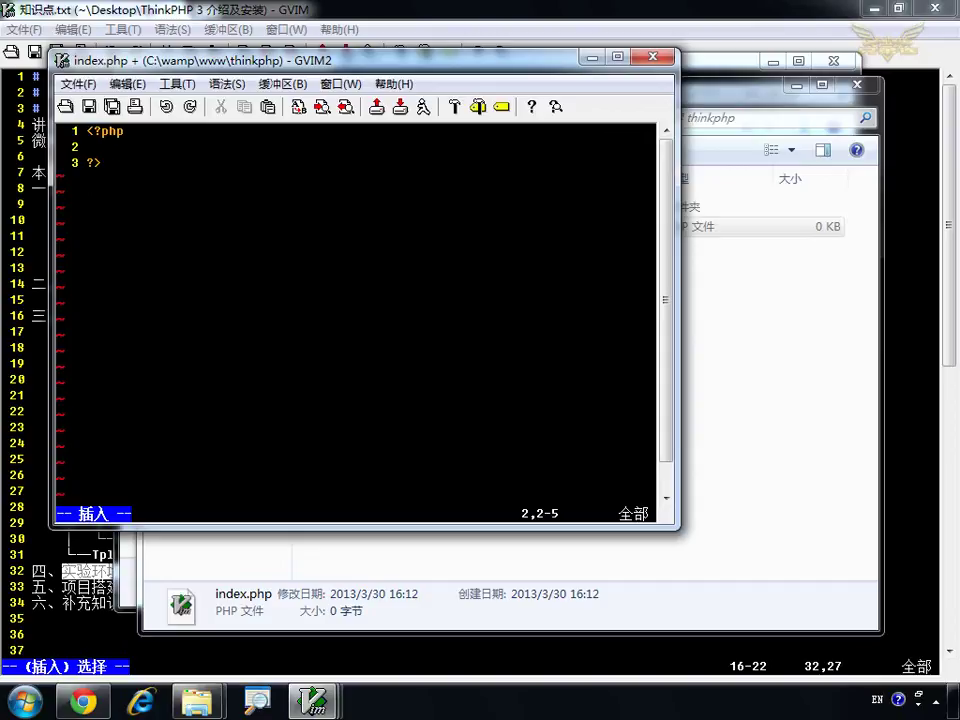
Step: Add the comment "//1.确定应用名称 Home" inside the PHP block and save the file
{"action": "type", "text": "//1."}
{"action": "key", "text": "ctrl+space"}
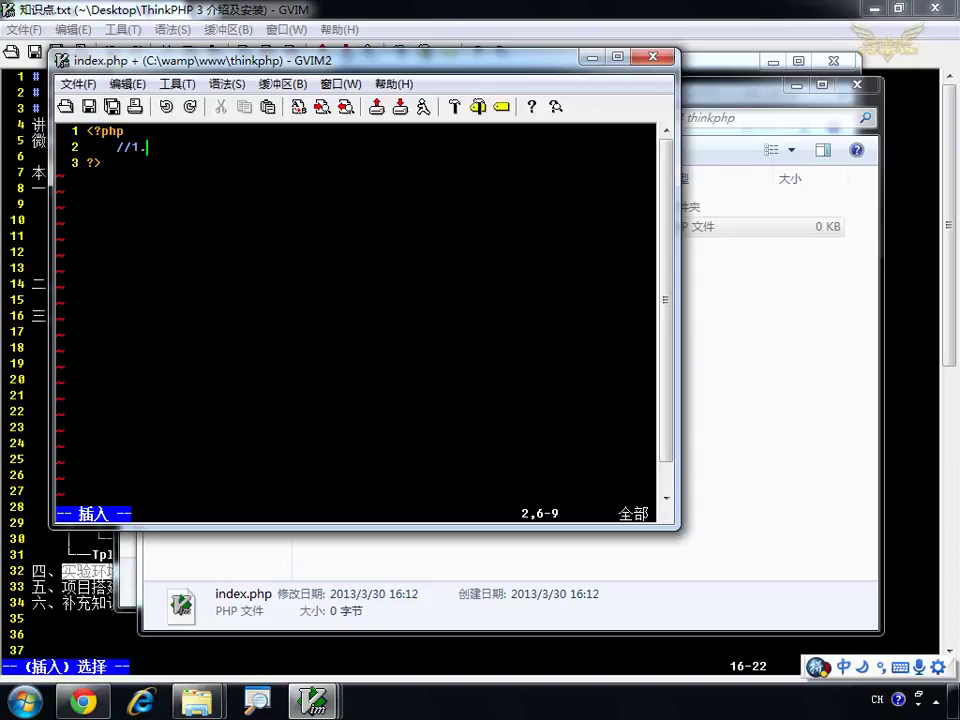
{"action": "type", "text": "quding"}
{"action": "key", "text": "BackSpace"}
{"action": "key", "text": "BackSpace"}
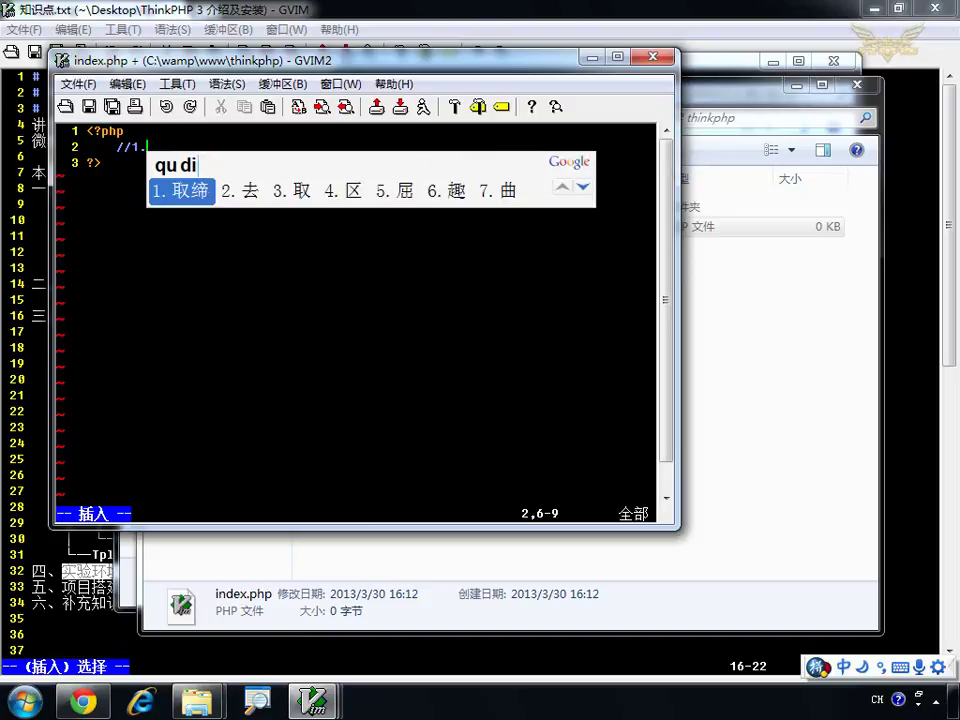
{"action": "key", "text": "BackSpace"}
{"action": "key", "text": "BackSpace"}
{"action": "type", "text": "eding"}
{"action": "key", "text": "space"}
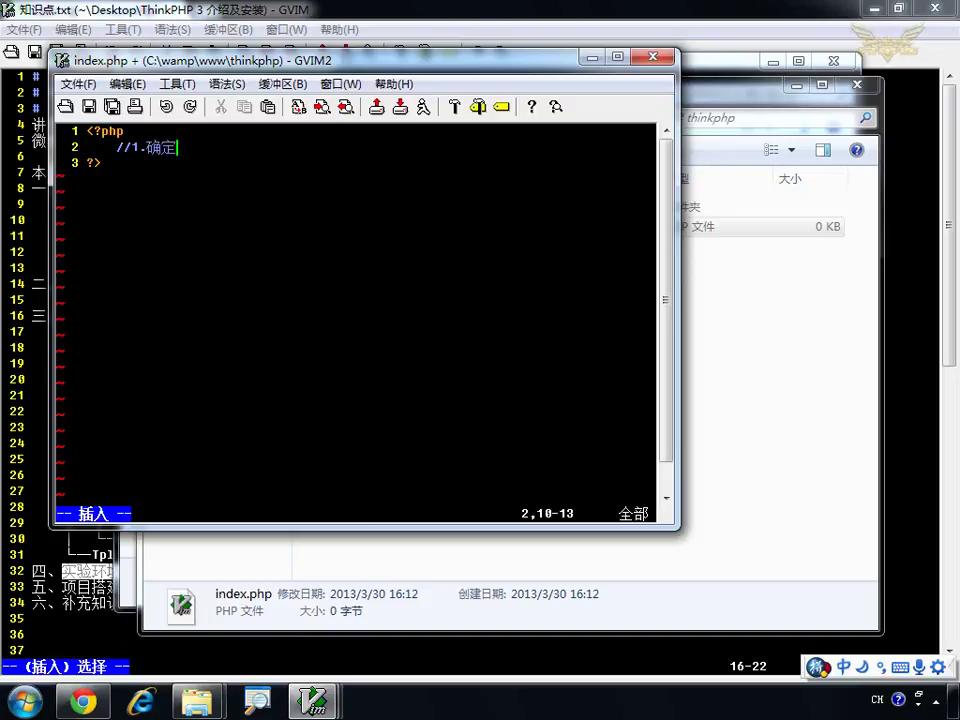
{"action": "type", "text": "yy"}
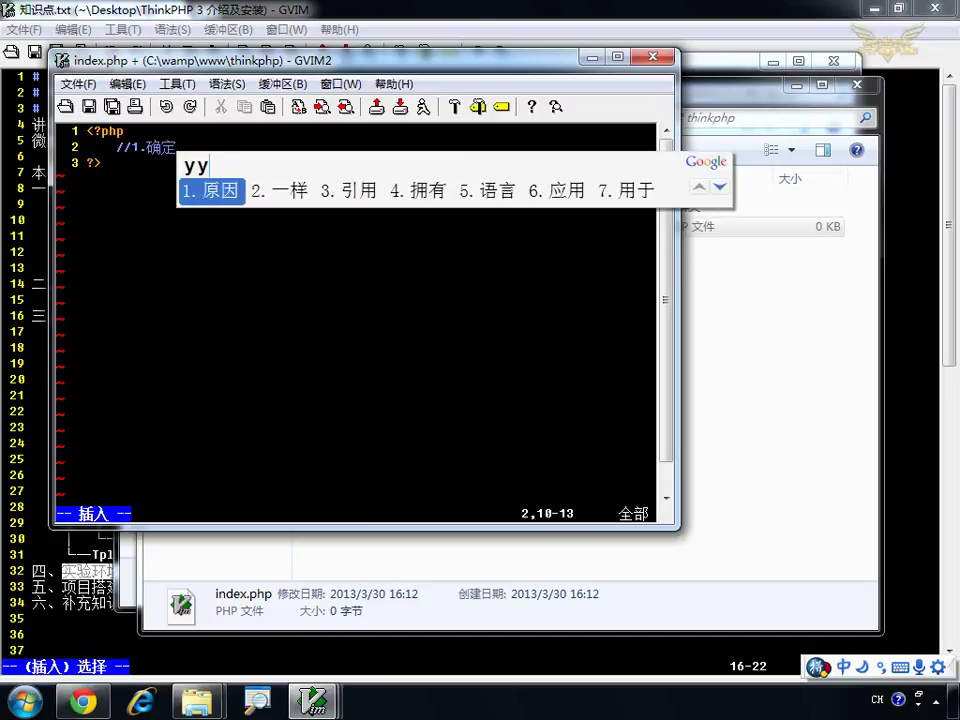
{"action": "key", "text": "BackSpace"}
{"action": "type", "text": "ingyong"}
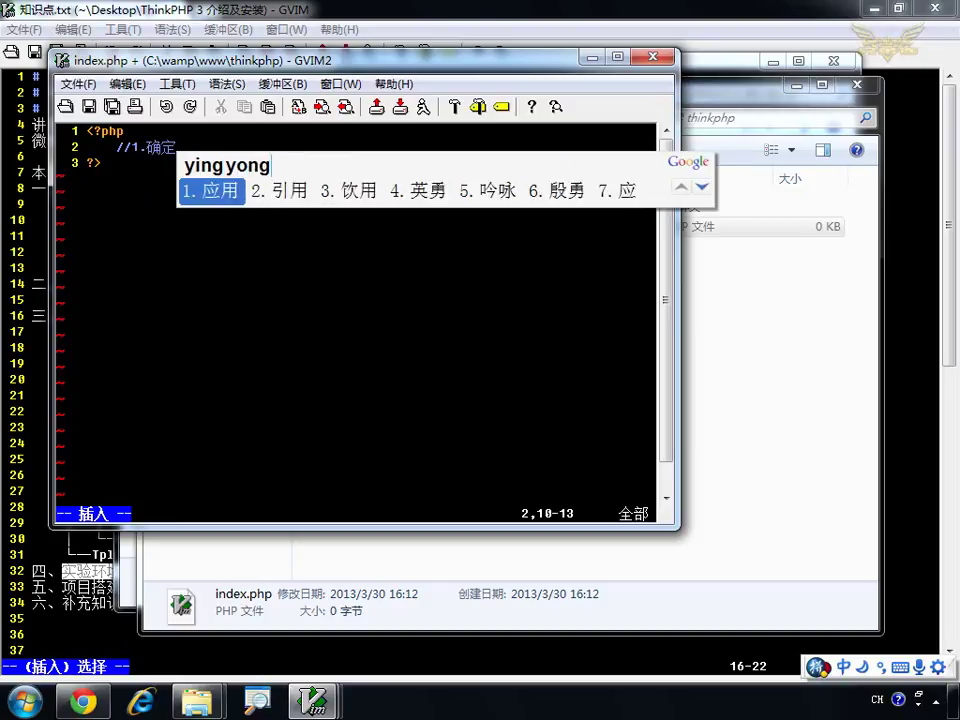
{"action": "key", "text": "space"}
{"action": "type", "text": "mingcheng"}
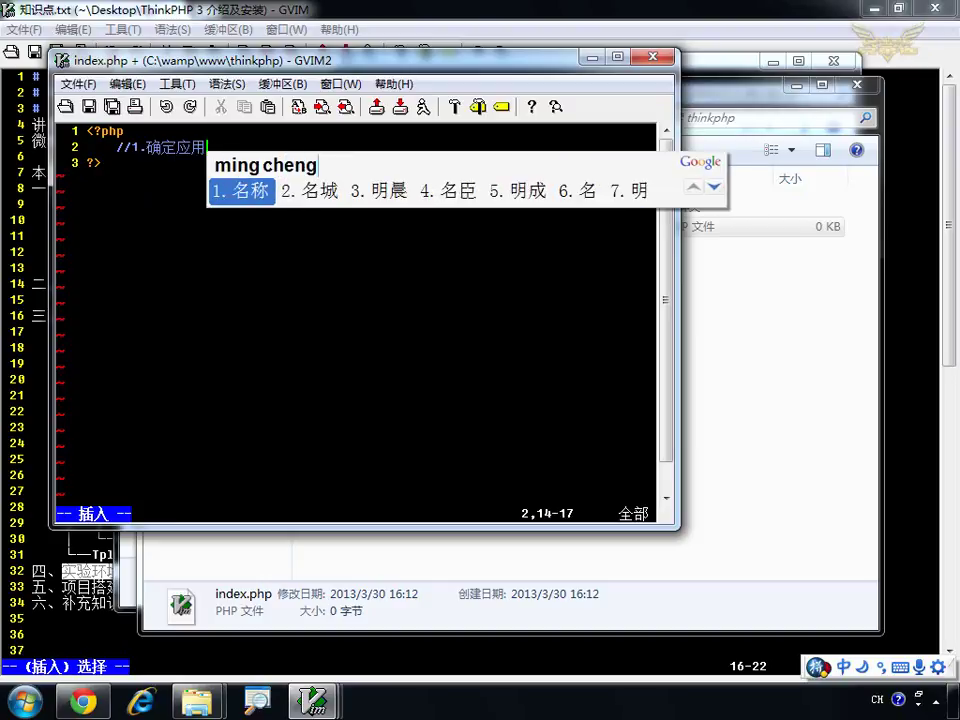
{"action": "key", "text": "space"}
{"action": "key", "text": "ctrl+s"}
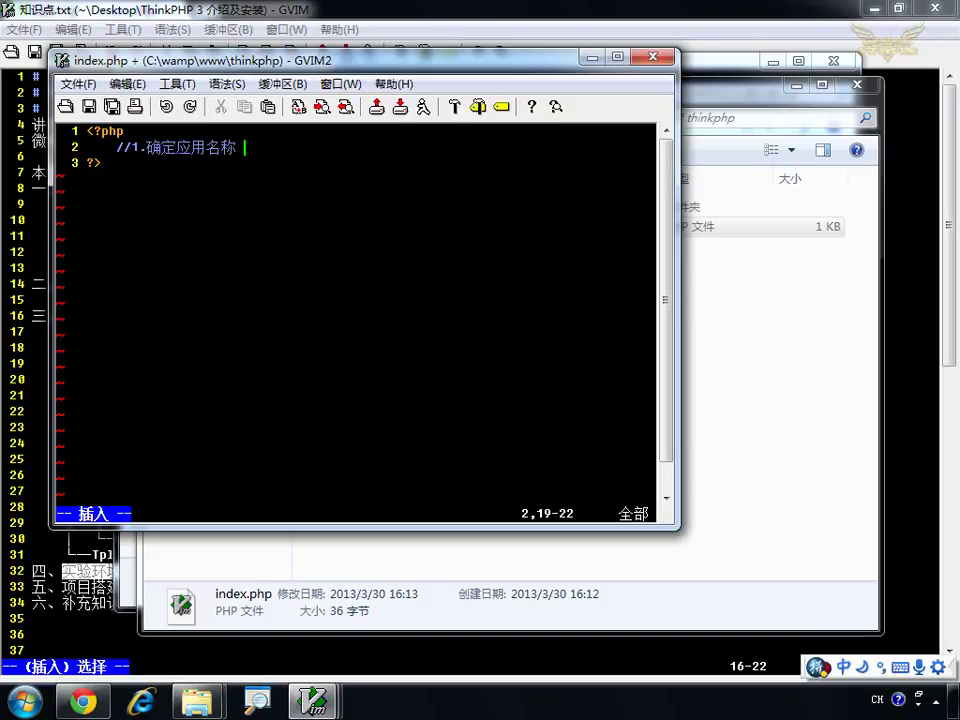
{"action": "type", "text": "Home"}
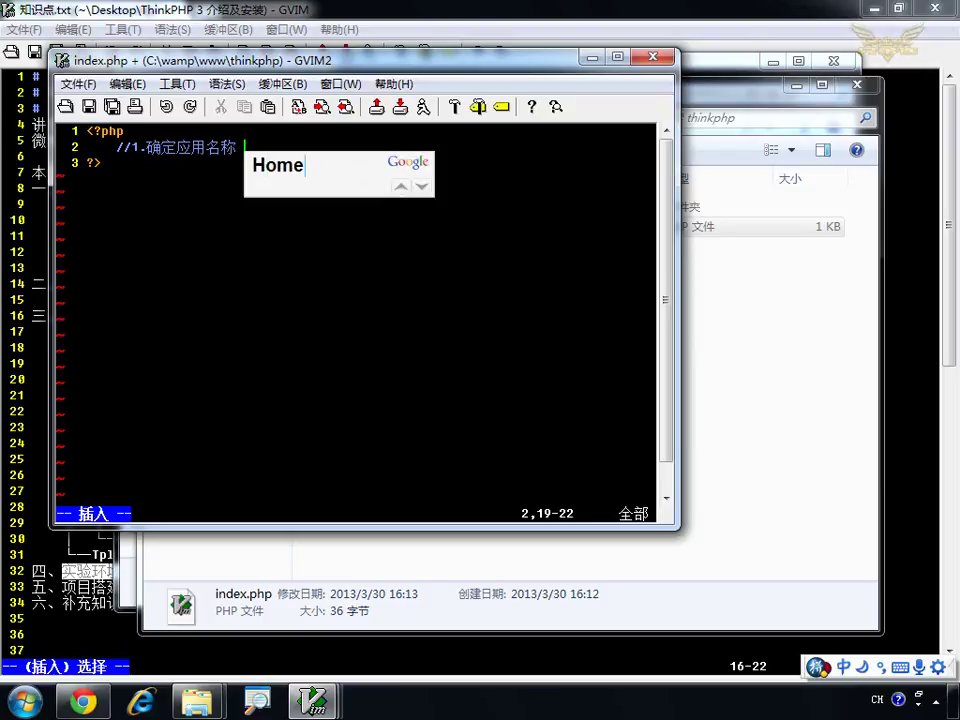
{"action": "key", "text": "Return"}
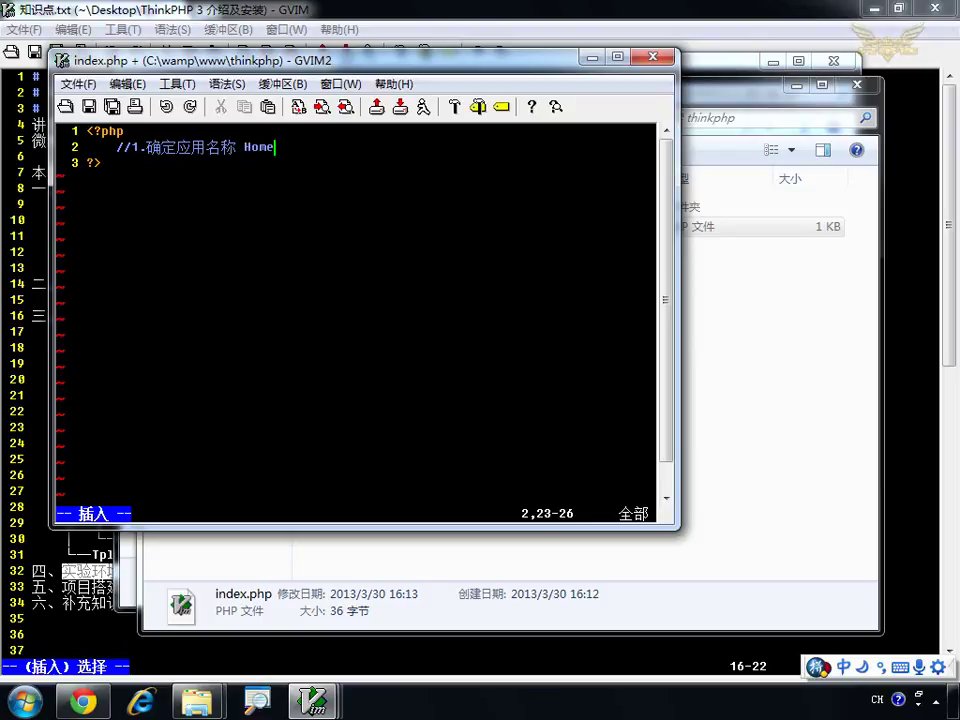
Step: Replace Home with Admin in the first comment and change it back to Home
{"action": "key", "text": "BackSpace"}
{"action": "key", "text": "BackSpace"}
{"action": "key", "text": "BackSpace"}
{"action": "key", "text": "BackSpace"}
{"action": "type", "text": "Admin"}
{"action": "key", "text": "Return"}
{"action": "key", "text": "BackSpace"}
{"action": "key", "text": "BackSpace"}
{"action": "key", "text": "BackSpace"}
{"action": "key", "text": "BackSpace"}
{"action": "key", "text": "BackSpace"}
{"action": "type", "text": "Home"}
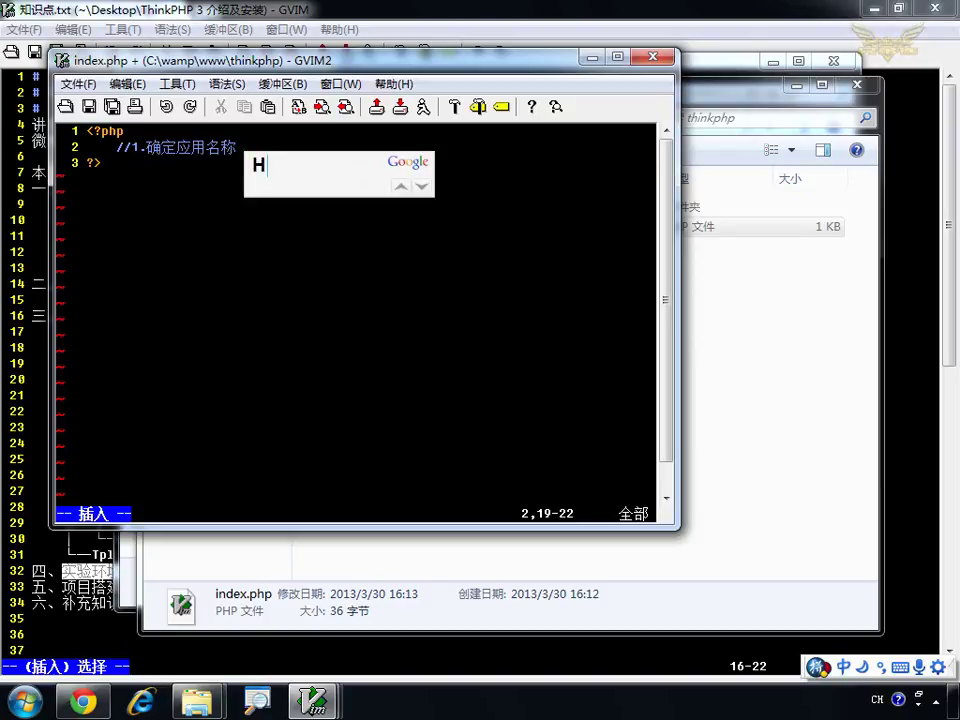
{"action": "key", "text": "Return"}
Step: Start an indented define statement under the first comment with 'APP_NAME' as the constant name
{"action": "key", "text": "Return"}
{"action": "key", "text": "BackSpace"}
{"action": "key", "text": "BackSpace"}
{"action": "key", "text": "Up"}
{"action": "key", "text": "Tab"}
{"action": "key", "text": "Down"}
{"action": "key", "text": "Tab"}
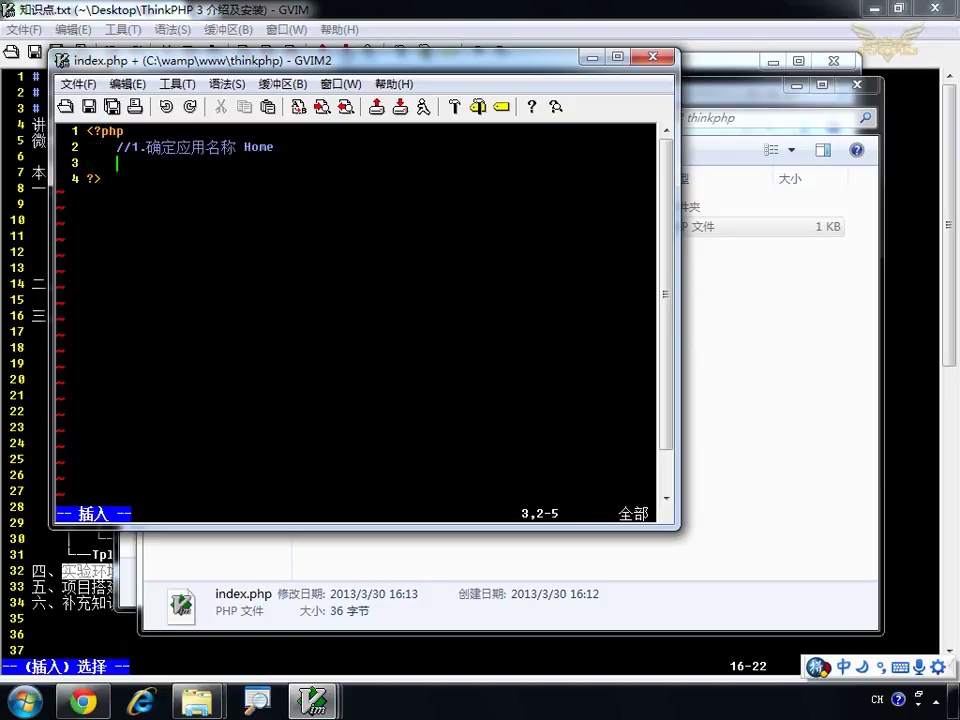
{"action": "key", "text": "ctrl+space"}
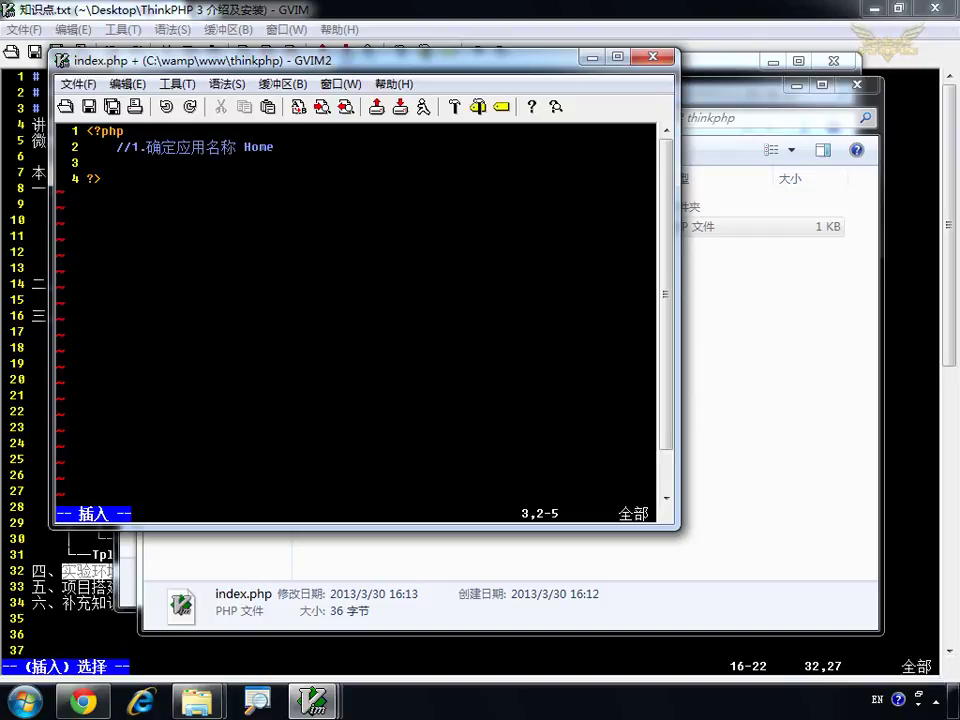
{"action": "type", "text": "define(,);"}
{"action": "key", "text": "Left"}
{"action": "key", "text": "Left"}
{"action": "type", "text": ","}
{"action": "key", "text": "Left"}
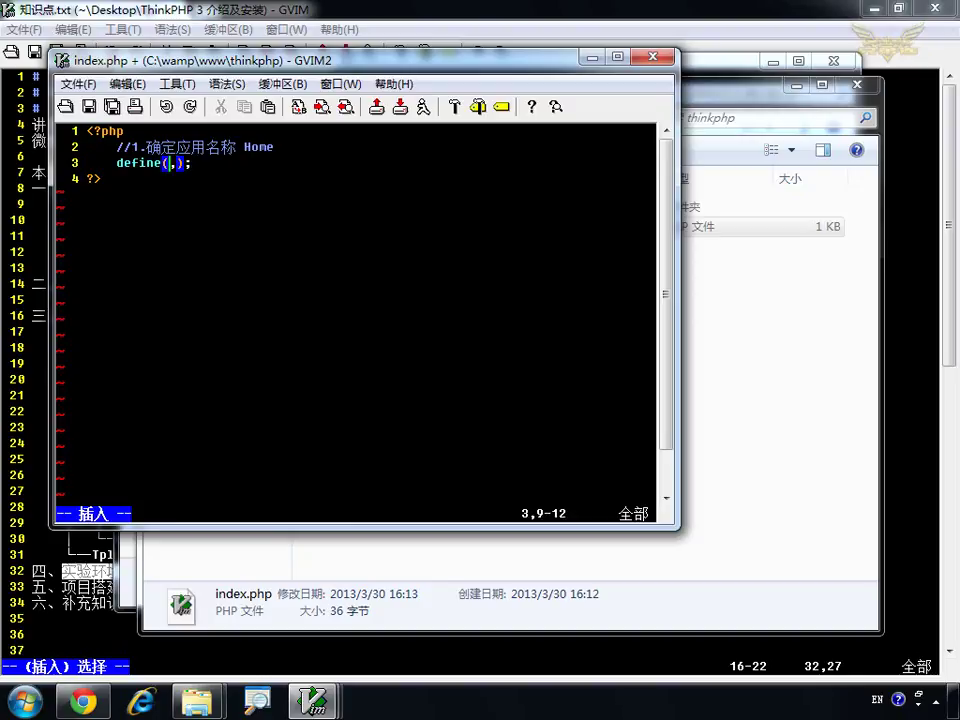
{"action": "type", "text": "''"}
{"action": "key", "text": "BackSpace"}
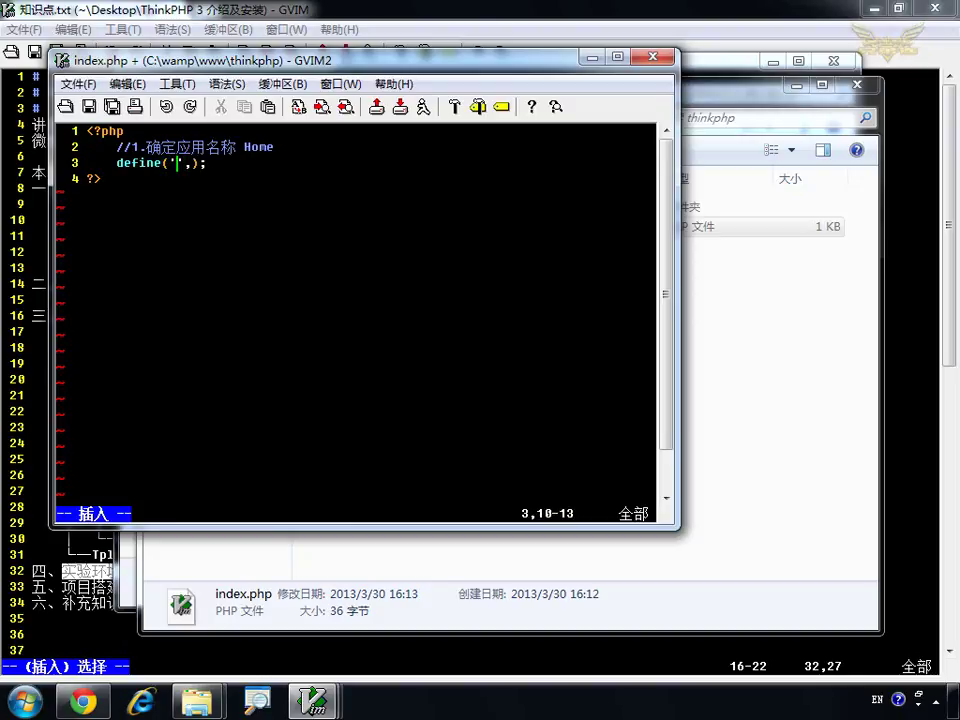
{"action": "type", "text": "APP_NAME"}
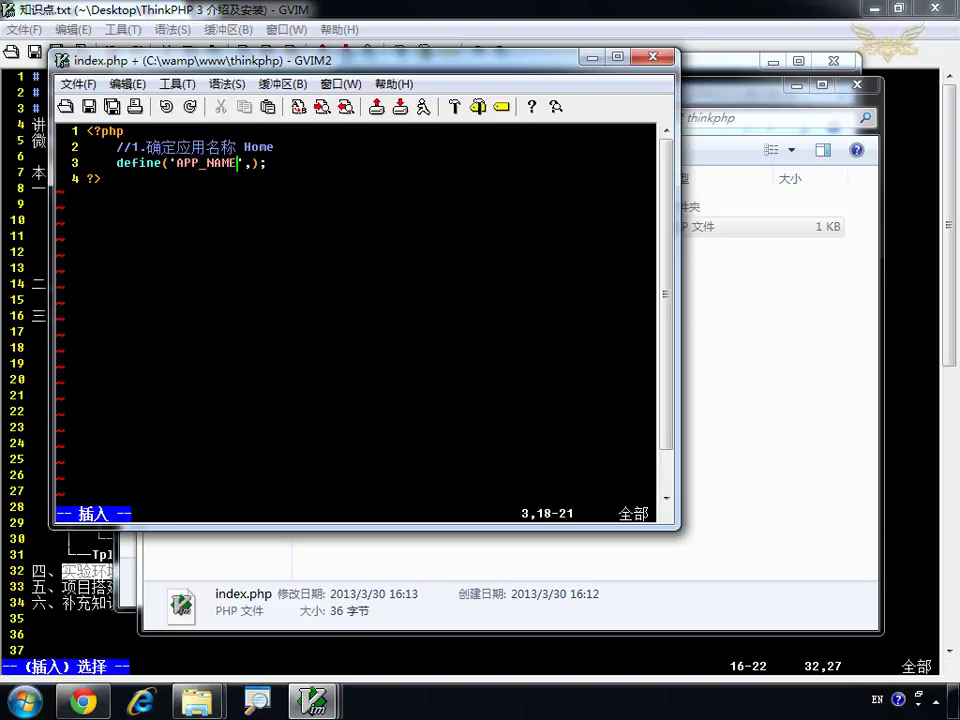
Step: Set the value of the APP_NAME constant to 'Home'
{"action": "left_click_drag", "start_coordinate": [176, 162], "coordinate": [240, 162]}
{"action": "left_click", "coordinate": [188, 163]}
{"action": "left_click", "coordinate": [254, 163]}
{"action": "type", "text": "''"}
{"action": "key", "text": "Left"}
{"action": "type", "text": "Home"}
{"action": "key", "text": "End"}
Step: Add the comment "//2.确定应用路径" on a new indented line below the APP_NAME definition
{"action": "key", "text": "Return"}
{"action": "key", "text": "Tab"}
{"action": "type", "text": "//2."}
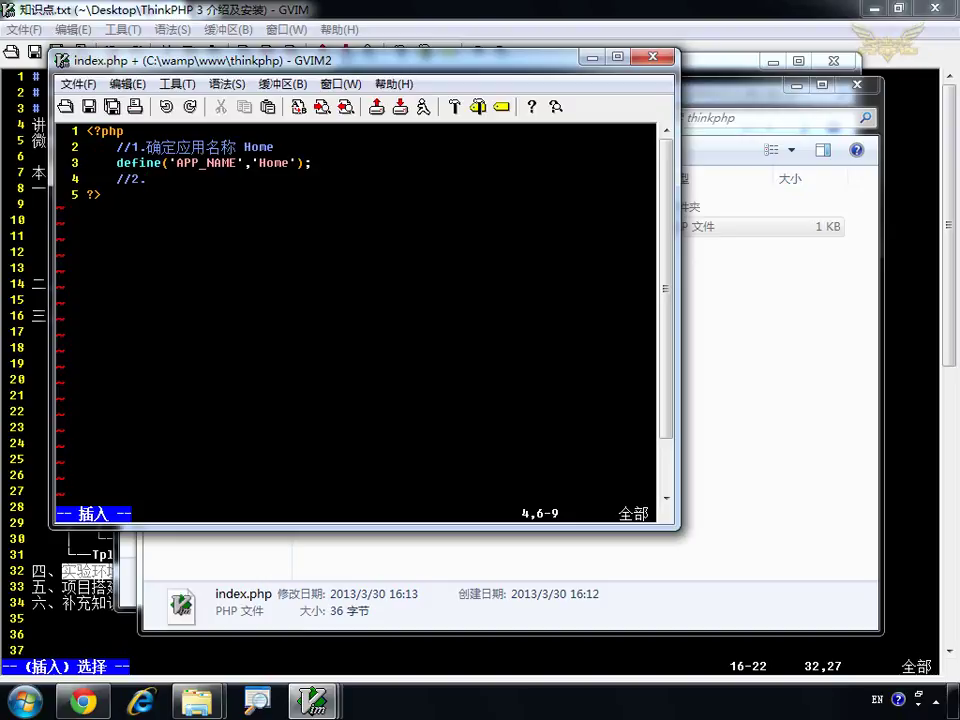
{"action": "type", "text": "quedi"}
{"action": "key", "text": "BackSpace"}
{"action": "key", "text": "BackSpace"}
{"action": "key", "text": "BackSpace"}
{"action": "key", "text": "BackSpace"}
{"action": "key", "text": "BackSpace"}
{"action": "type", "text": "queding"}
{"action": "key", "text": "space"}
{"action": "type", "text": "yy2lujing"}
{"action": "key", "text": "space"}
Step: Start an indented define statement under the second comment with 'APP_PATH' as the constant name
{"action": "key", "text": "Return"}
{"action": "type", "text": "//"}
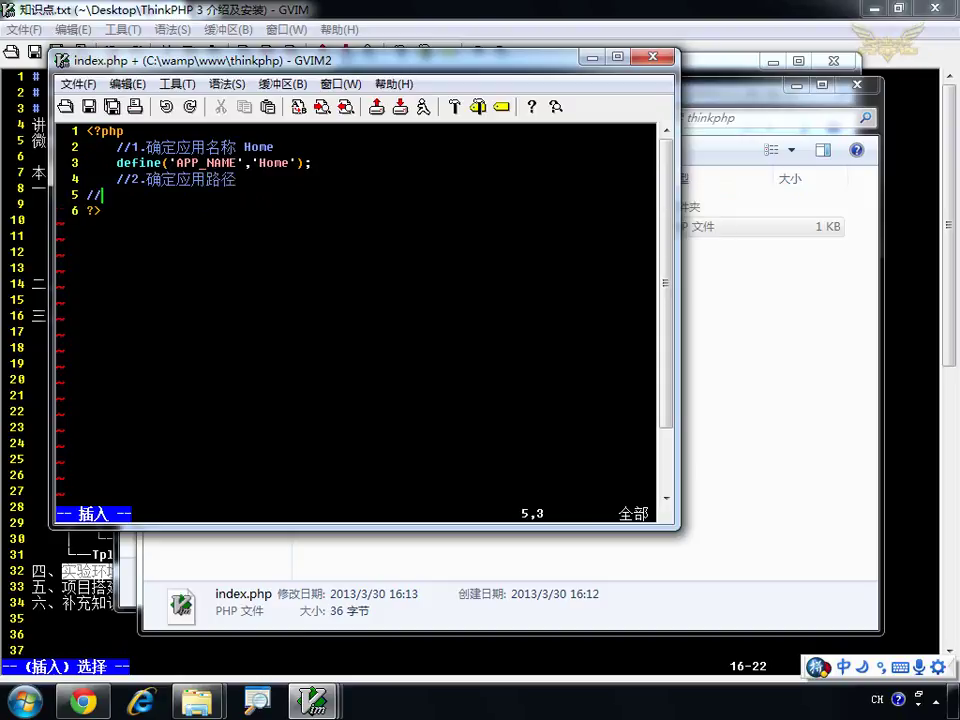
{"action": "key", "text": "BackSpace"}
{"action": "key", "text": "BackSpace"}
{"action": "key", "text": "Tab"}
{"action": "key", "text": "ctrl+space"}
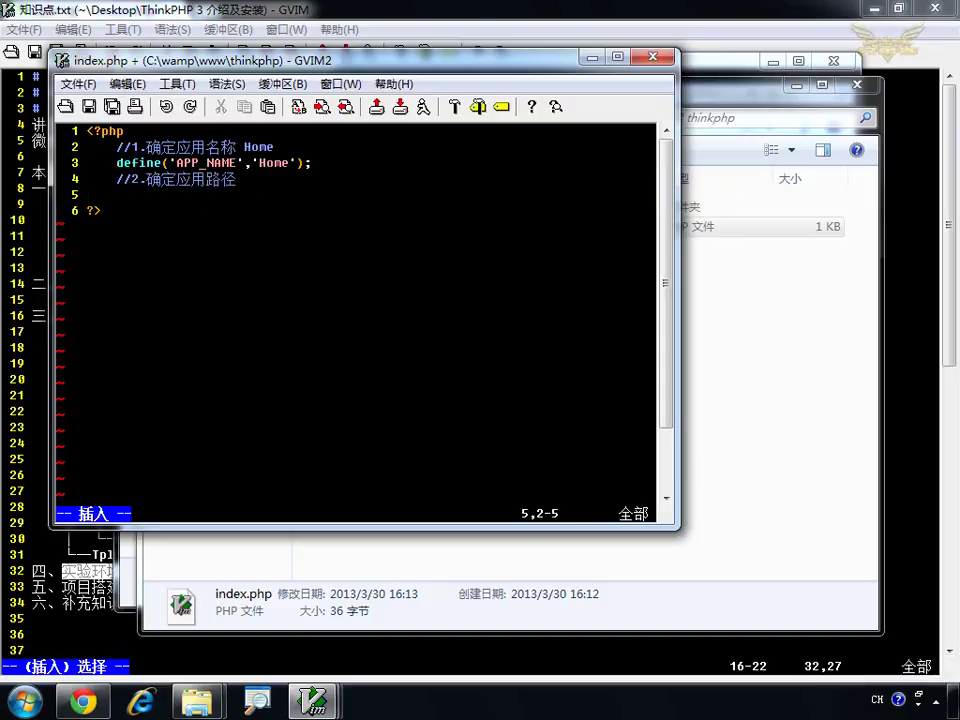
{"action": "type", "text": "define("}
{"action": "type", "text": ");"}
{"action": "key", "text": "Left"}
{"action": "key", "text": "Left"}
{"action": "type", "text": ","}
{"action": "key", "text": "Left"}
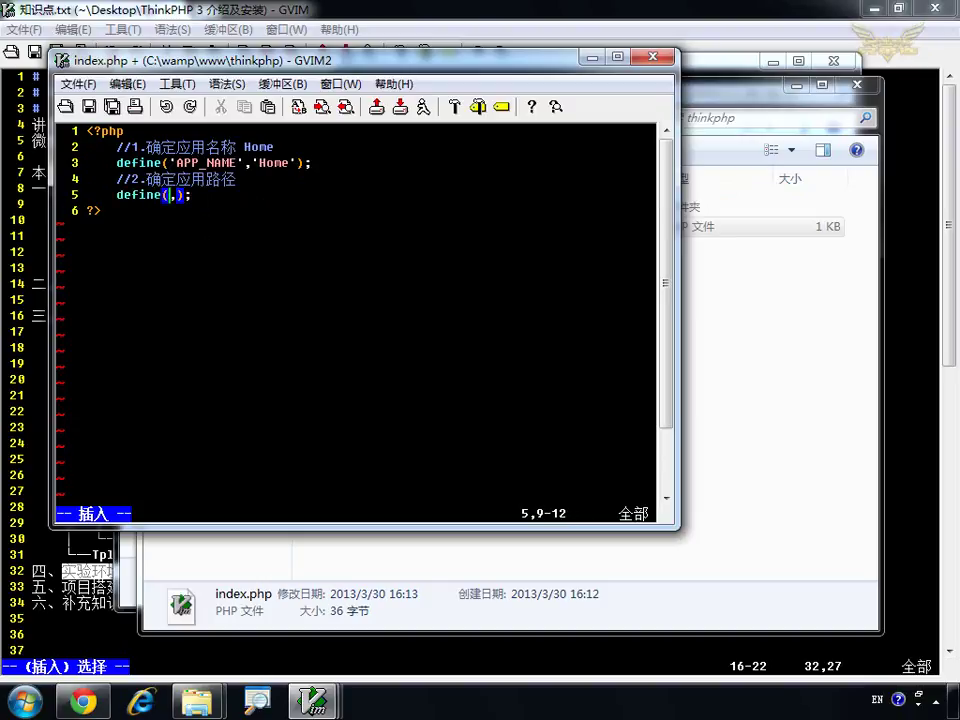
{"action": "type", "text": "''"}
{"action": "key", "text": "Left"}
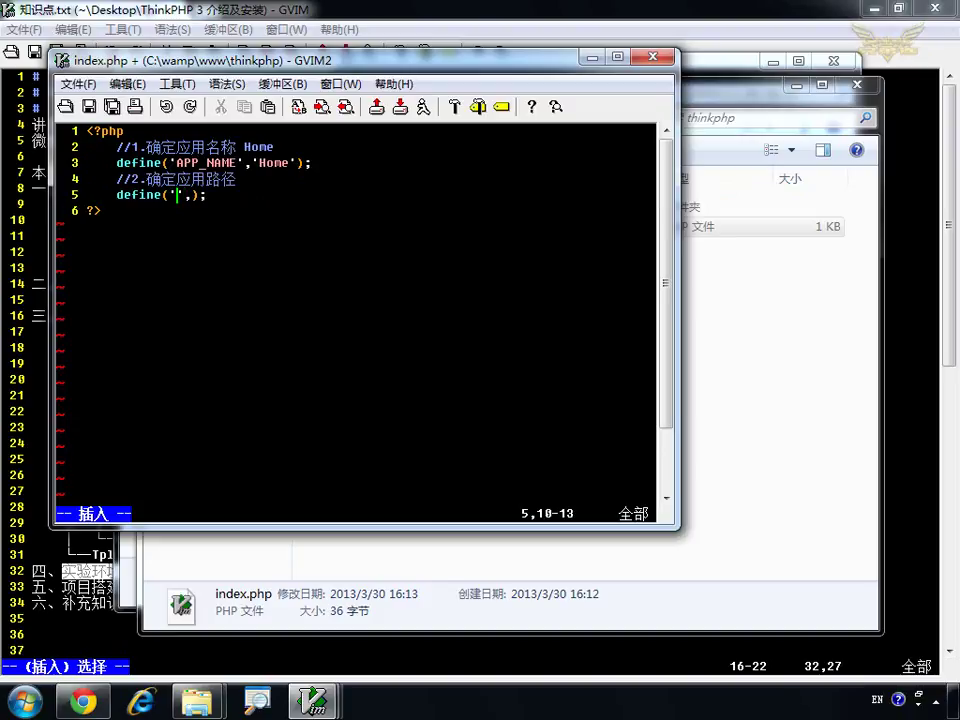
{"action": "type", "text": "APP_PATH"}
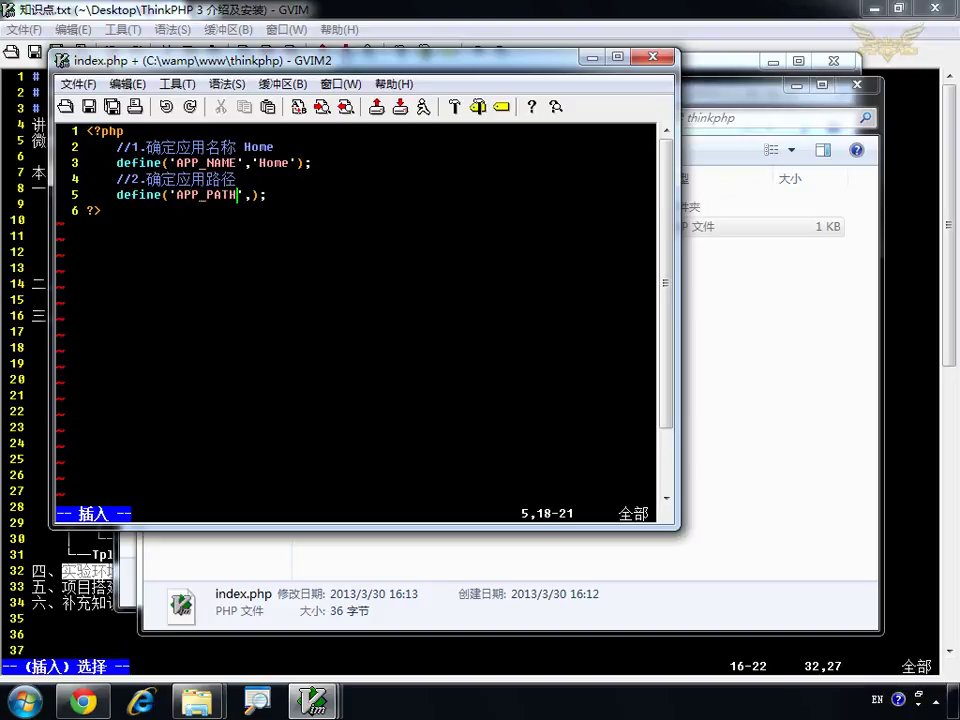
Step: Set the value of the APP_PATH constant to './Home/' and save index.php
{"action": "left_click_drag", "start_coordinate": [178, 194], "coordinate": [238, 196]}
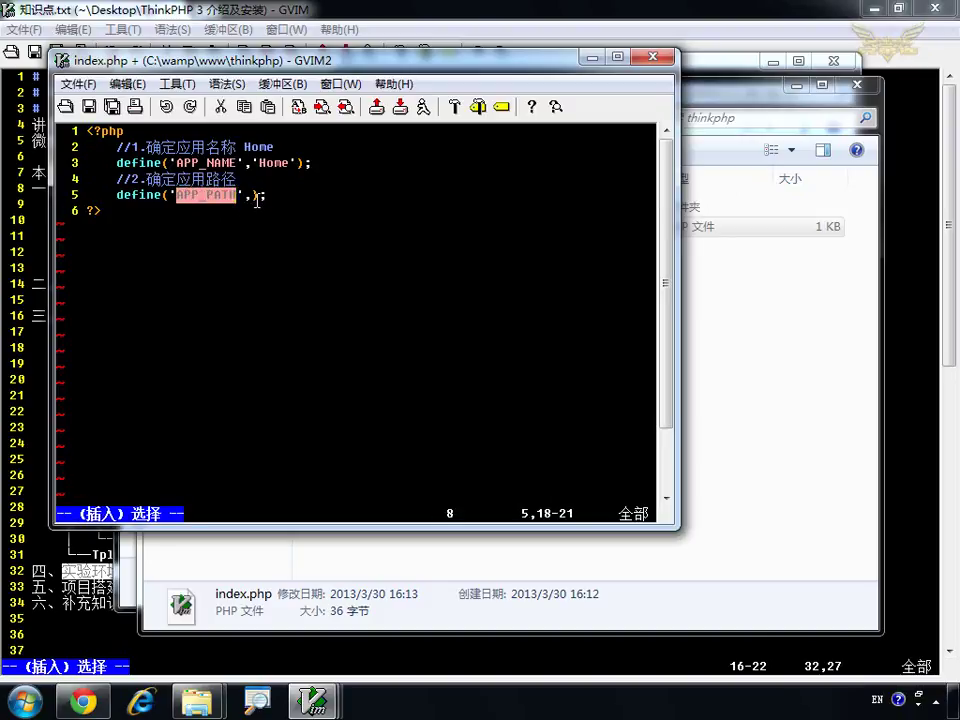
{"action": "left_click", "coordinate": [256, 196]}
{"action": "type", "text": "''"}
{"action": "key", "text": "BackSpace"}
{"action": "type", "text": "./"}
{"action": "type", "text": "Hoo"}
{"action": "key", "text": "BackSpace"}
{"action": "type", "text": "me/"}
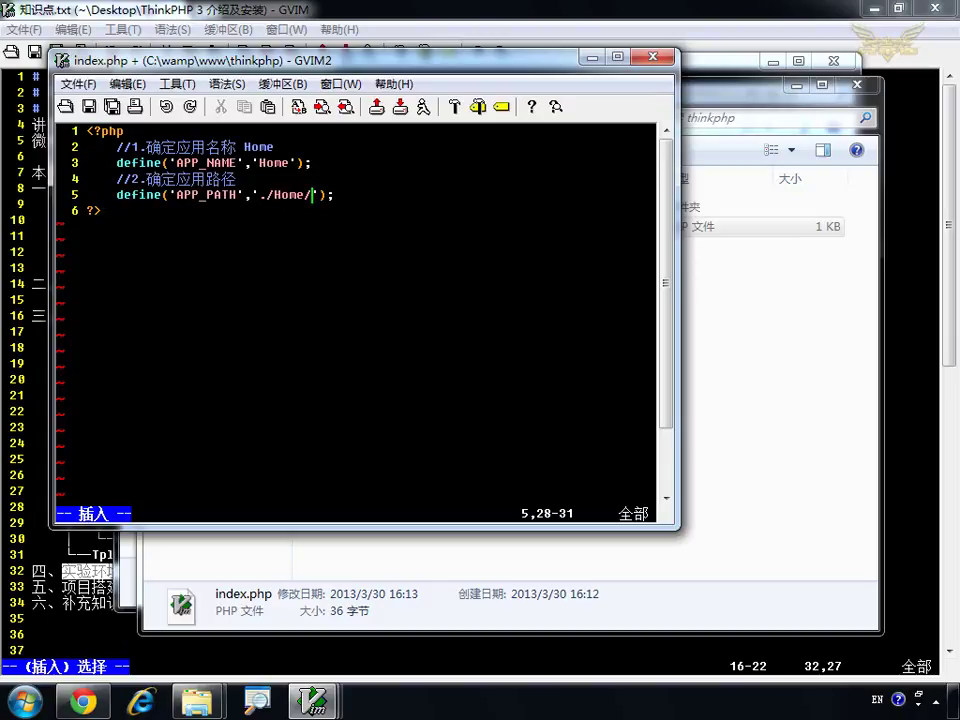
{"action": "key", "text": "ctrl+s"}
{"action": "left_click", "coordinate": [268, 195]}
{"action": "key", "text": "Escape"}
{"action": "key", "text": "ctrl+s"}
Step: Highlight the "./" prefix of the APP_PATH value and check index.php's location in the thinkphp folder
{"action": "left_click_drag", "start_coordinate": [260, 195], "coordinate": [276, 195]}
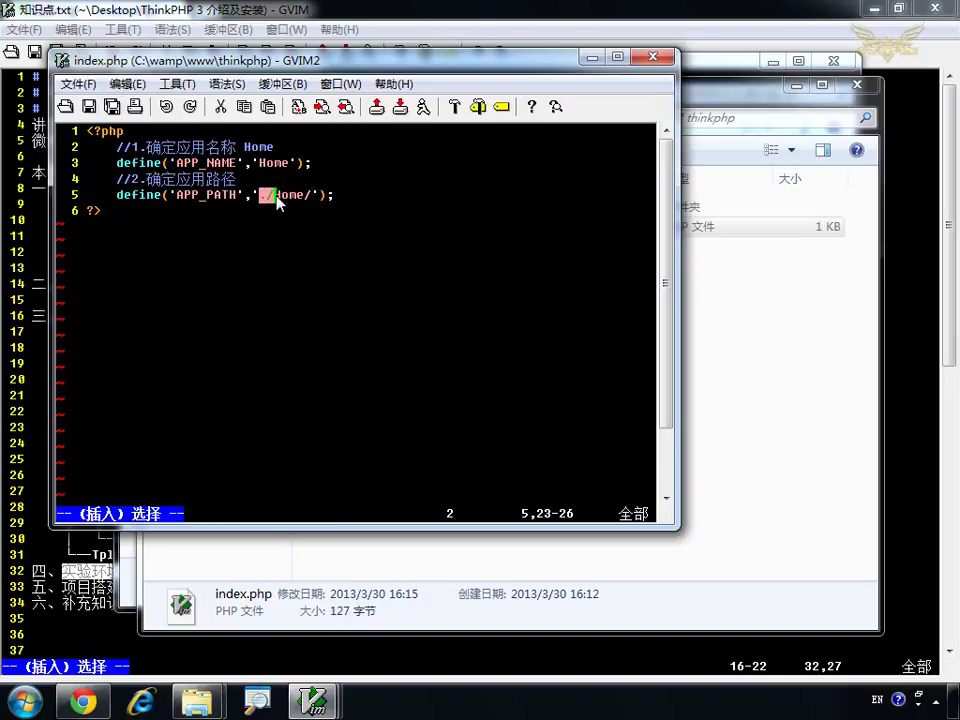
{"action": "key", "text": "Left"}
{"action": "key", "text": "shift+Right"}
{"action": "key", "text": "shift+Right"}
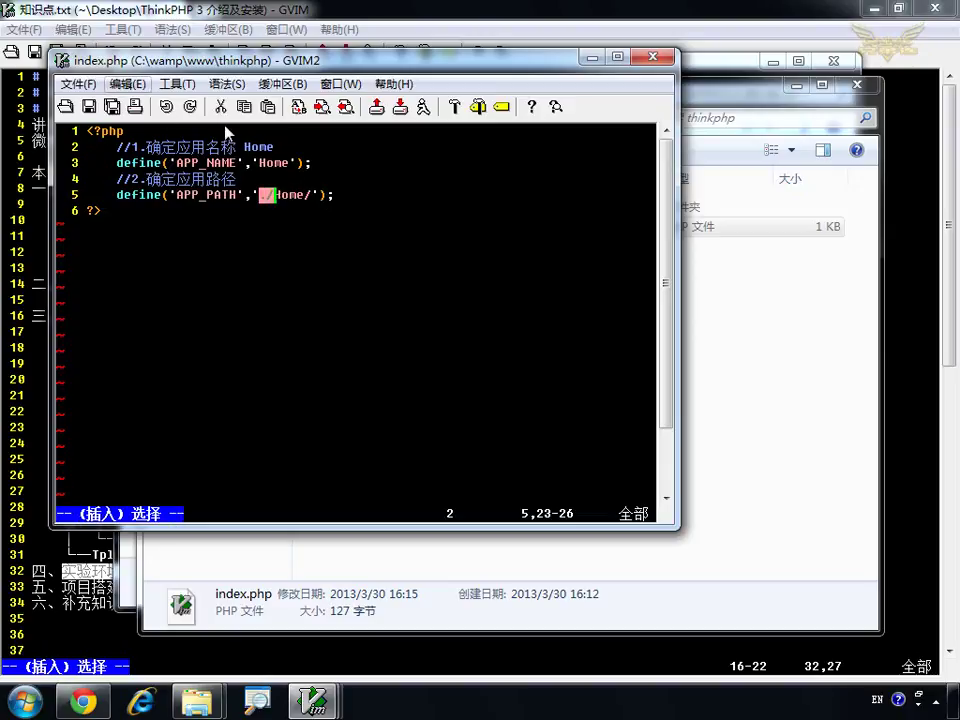
{"action": "left_click", "coordinate": [725, 312]}
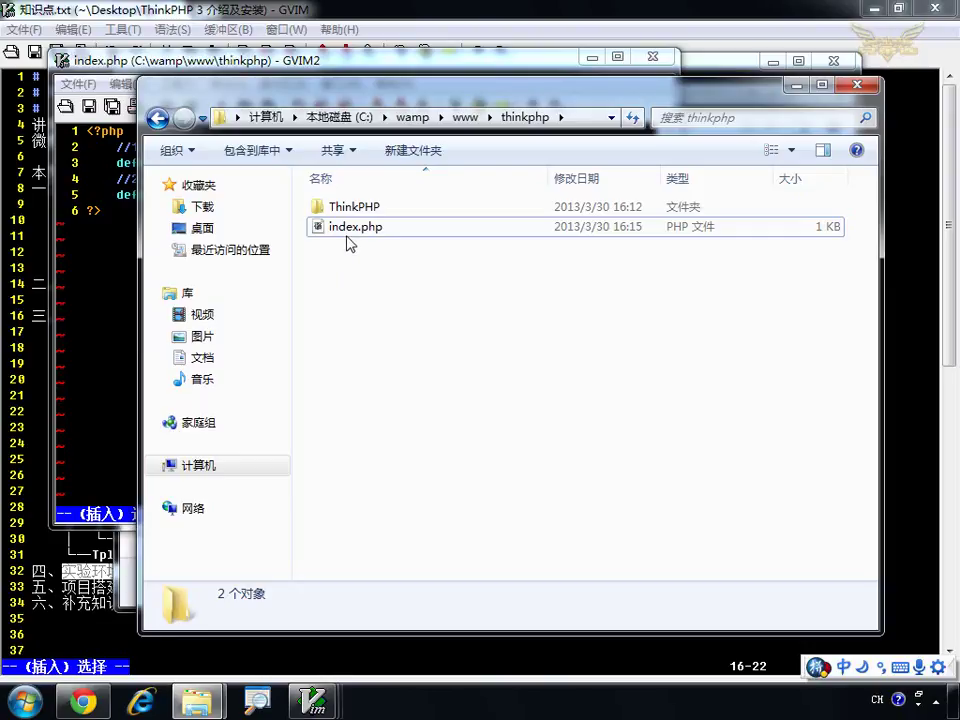
{"action": "left_click", "coordinate": [337, 230]}
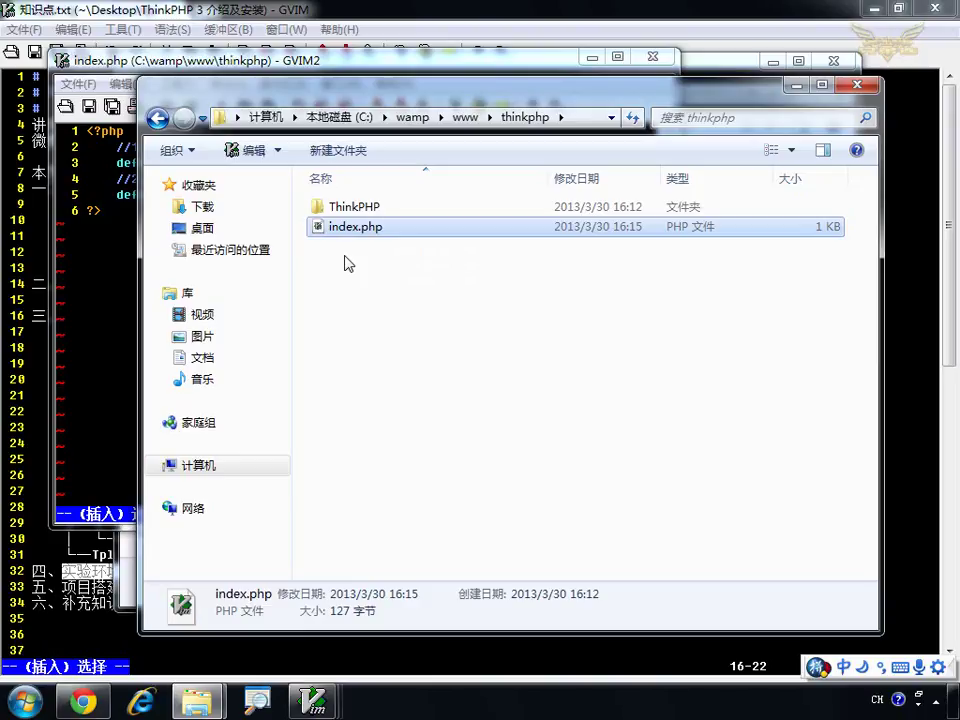
Step: Return to the index.php code and highlight "Home" and its capital H in the APP_PATH value
{"action": "left_click", "coordinate": [78, 160]}
{"action": "left_click", "coordinate": [266, 195]}
{"action": "type", "text": "./Home/');"}
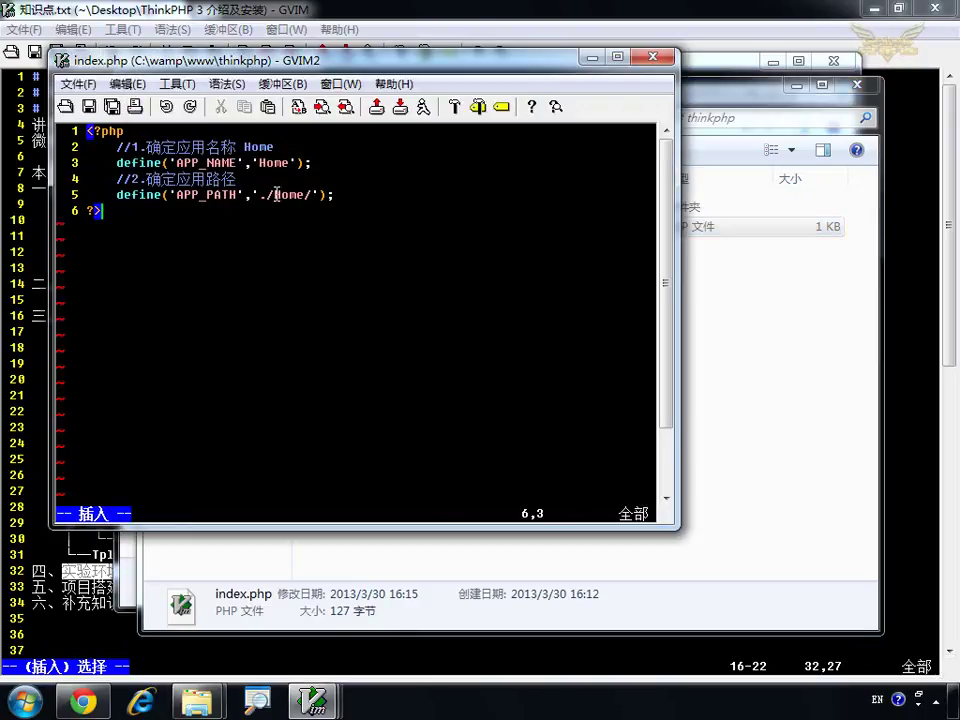
{"action": "key", "text": "shift+Right"}
{"action": "key", "text": "shift+Right"}
{"action": "key", "text": "shift+Right"}
{"action": "key", "text": "shift+Right"}
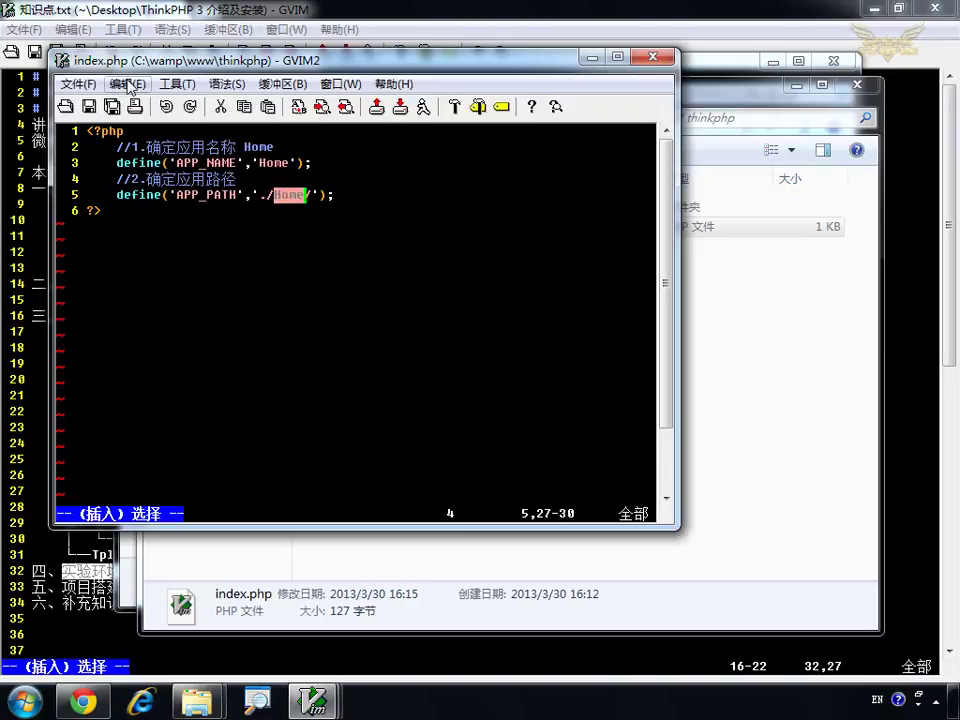
{"action": "left_click", "coordinate": [276, 194]}
{"action": "mouse_move", "coordinate": [276, 194]}
{"action": "left_mouse_down"}
{"action": "mouse_move", "coordinate": [305, 195]}
{"action": "mouse_move", "coordinate": [283, 194]}
{"action": "left_mouse_up"}
{"action": "left_click", "coordinate": [287, 212]}
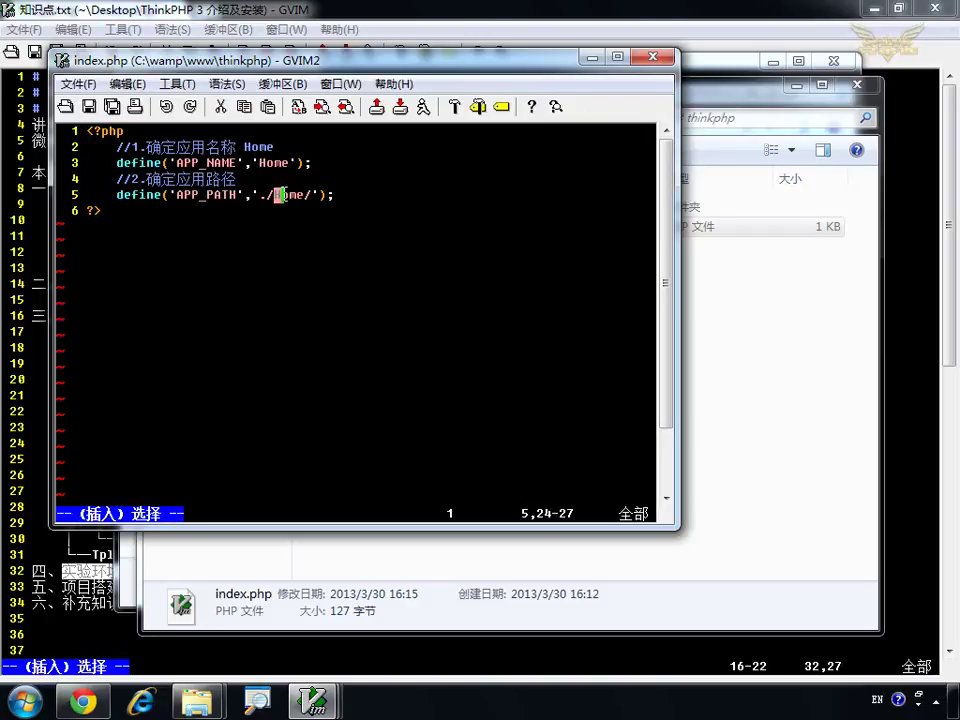
Step: Delete the trailing slash of the APP_PATH value, put it back and save index.php
{"action": "left_click", "coordinate": [287, 212]}
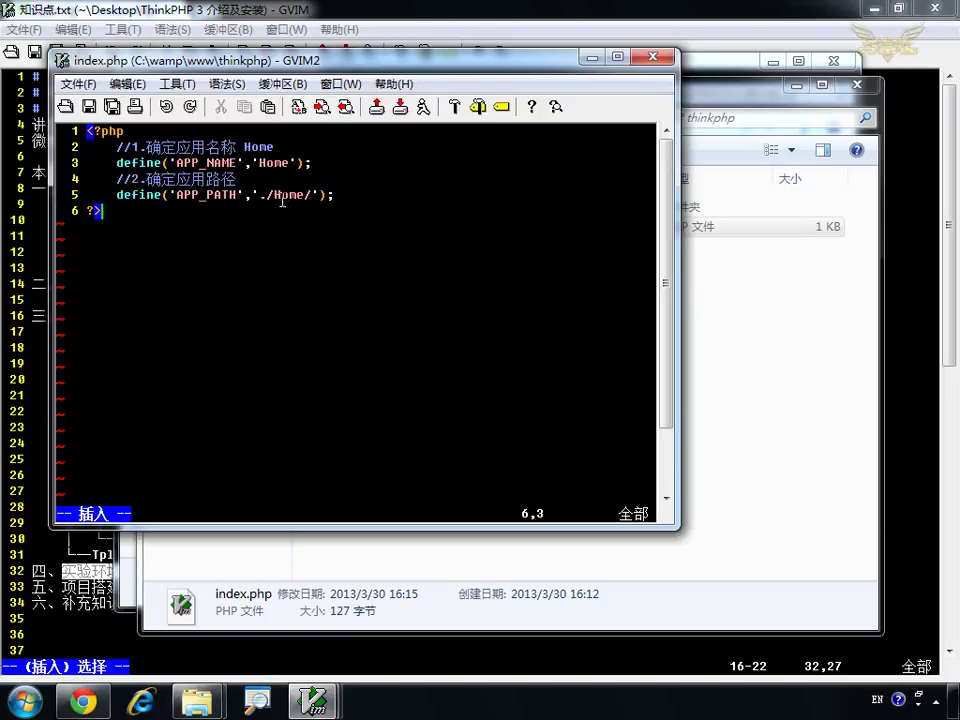
{"action": "left_click_drag", "start_coordinate": [275, 195], "coordinate": [313, 195]}
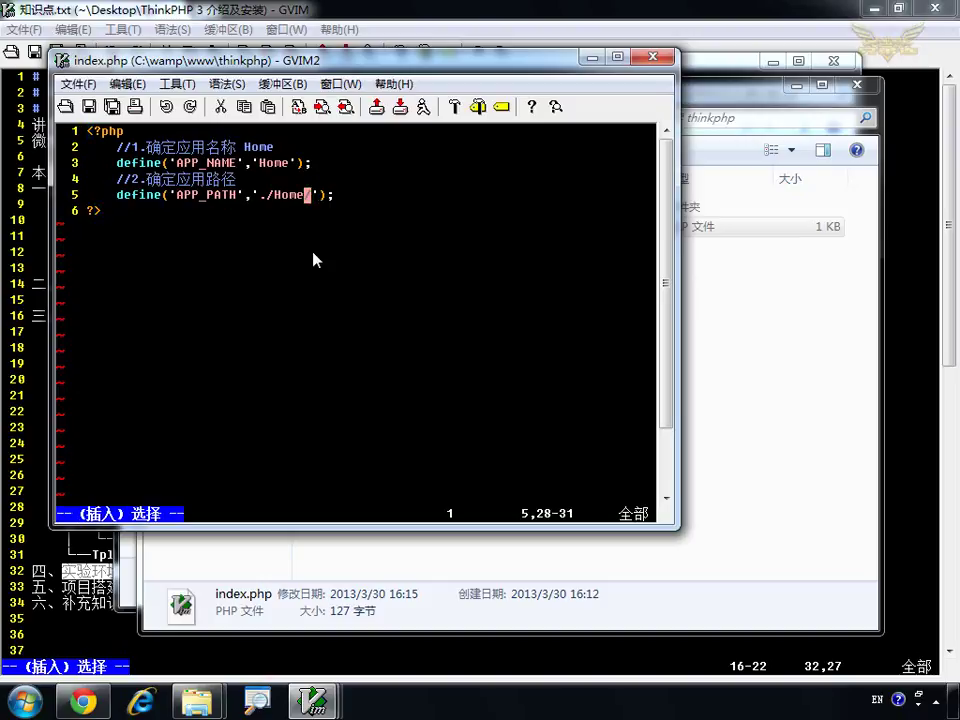
{"action": "key", "text": "BackSpace"}
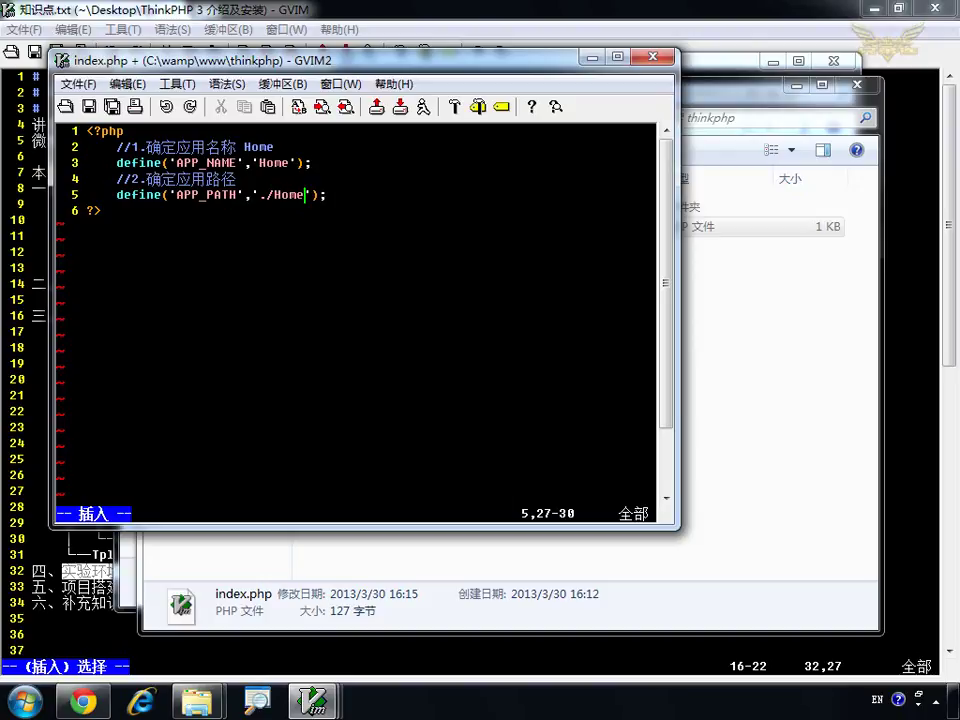
{"action": "type", "text": "/"}
{"action": "key", "text": "ctrl+s"}
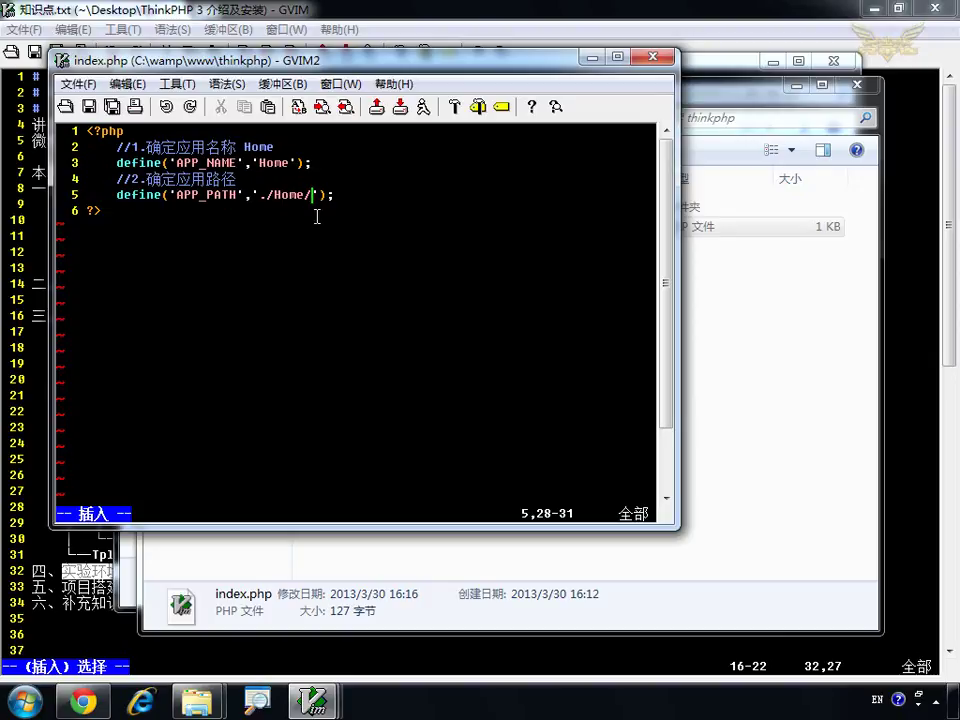
Step: Insert an indented blank line after the APP_PATH define, highlight "Home" in its value and save index.php
{"action": "left_click", "coordinate": [366, 196]}
{"action": "key", "text": "Up"}
{"action": "key", "text": "Tab"}
{"action": "key", "text": "Down"}
{"action": "key", "text": "Tab"}
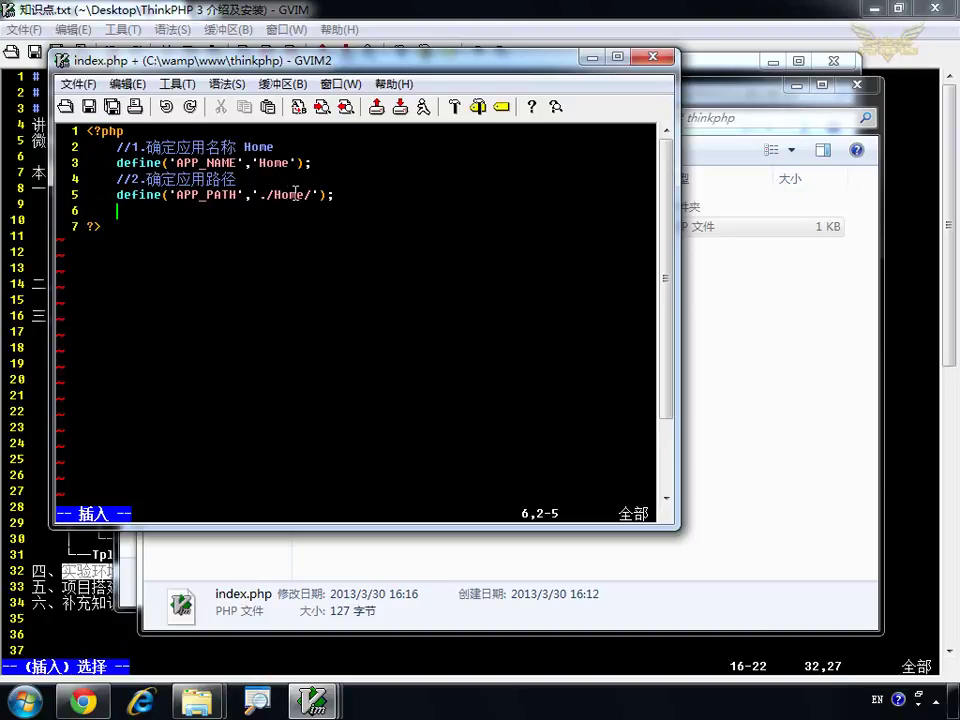
{"action": "left_click_drag", "start_coordinate": [274, 194], "coordinate": [311, 202]}
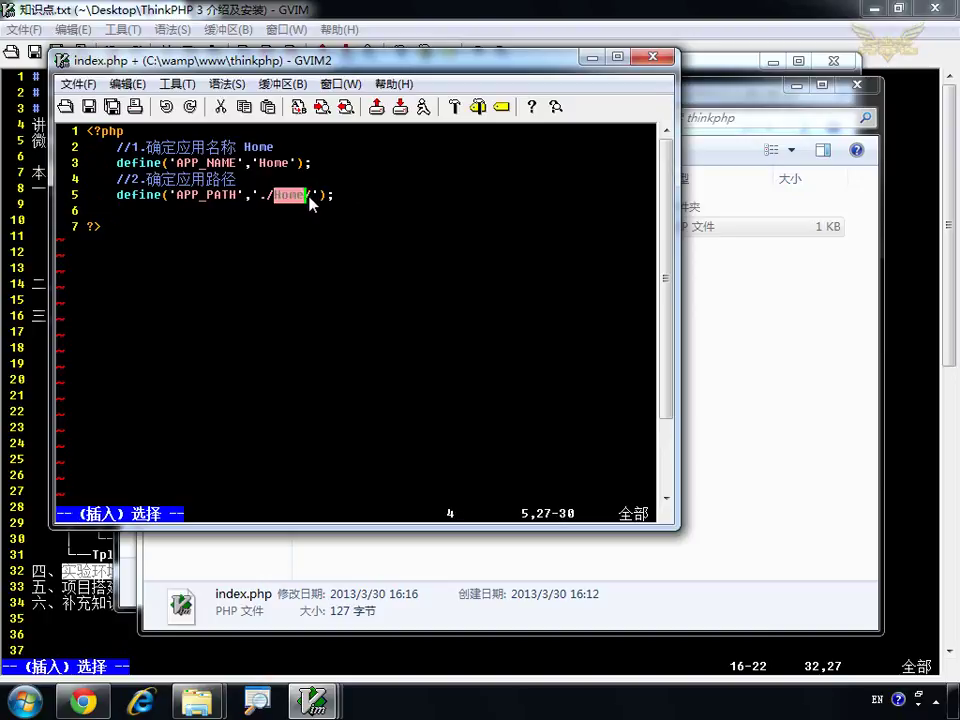
{"action": "key", "text": "Escape"}
{"action": "left_click", "coordinate": [89, 106]}
{"action": "left_click", "coordinate": [151, 209]}
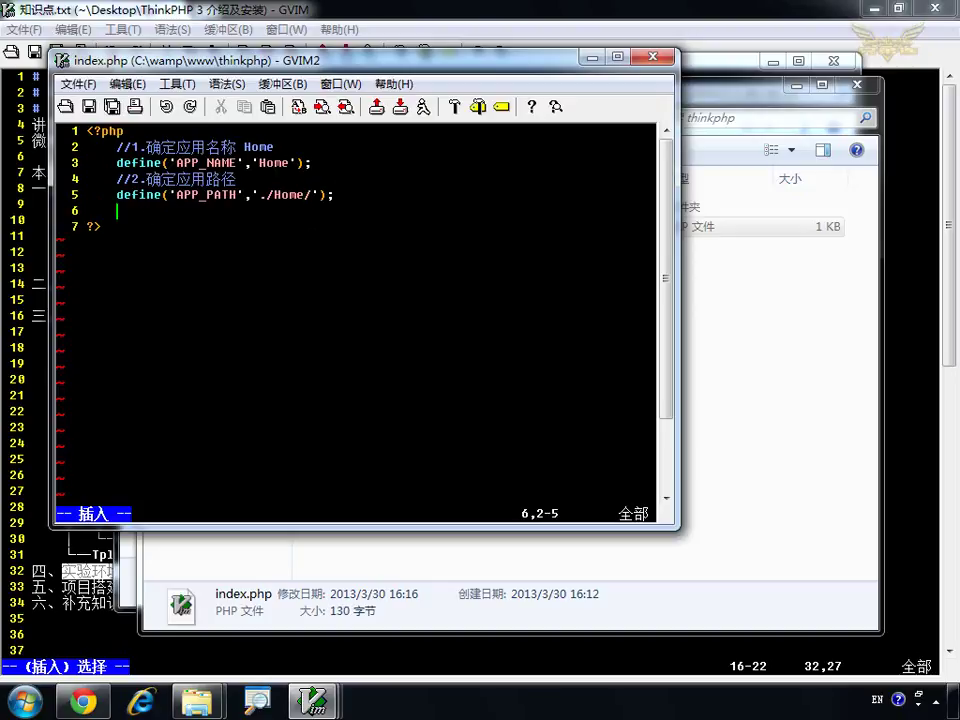
Step: Write the comment "//3.应用核心文件" on the blank line and start an indented line beneath it
{"action": "type", "text": "//3."}
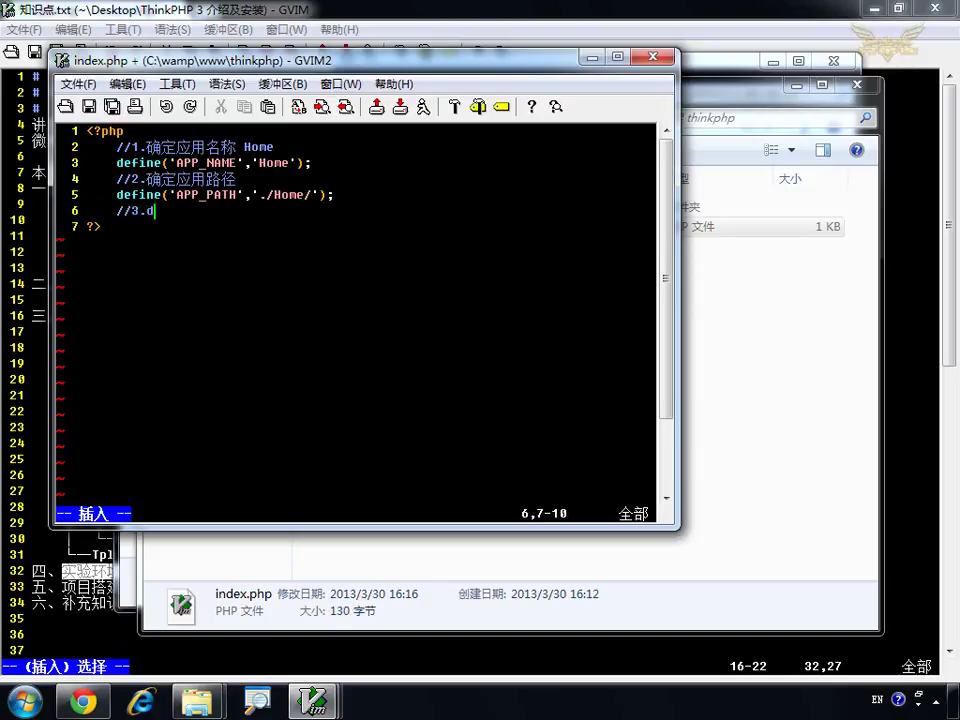
{"action": "key", "text": "ctrl+shift"}
{"action": "type", "text": "yinyong"}
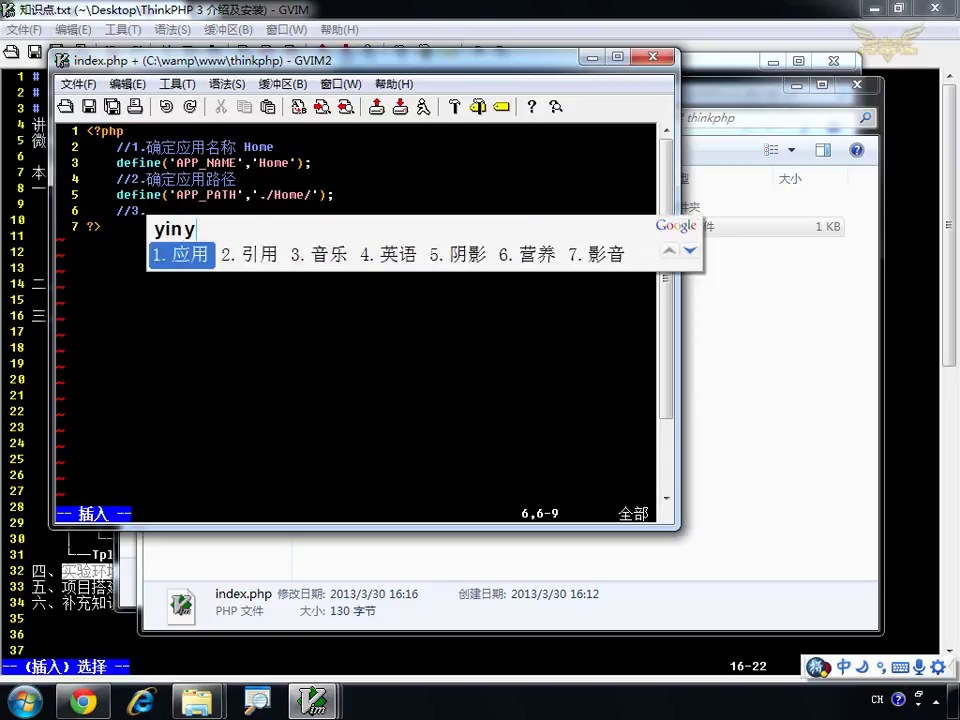
{"action": "key", "text": "space"}
{"action": "type", "text": "hexin"}
{"action": "key", "text": "space"}
{"action": "type", "text": "wenjian"}
{"action": "key", "text": "space"}
{"action": "key", "text": "Return"}
{"action": "key", "text": "BackSpace"}
{"action": "key", "text": "BackSpace"}
Step: Add a require statement under the third comment with './ThinkPHP/Thinkphp' as its quoted path, ending in a semicolon
{"action": "type", "text": "r"}
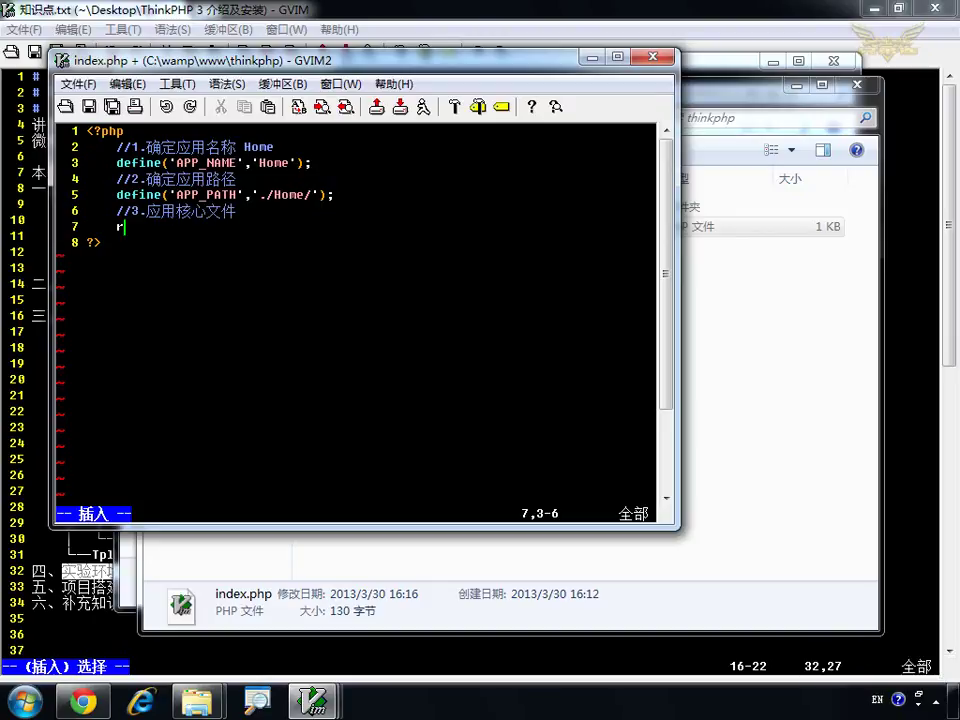
{"action": "type", "text": "equire "}
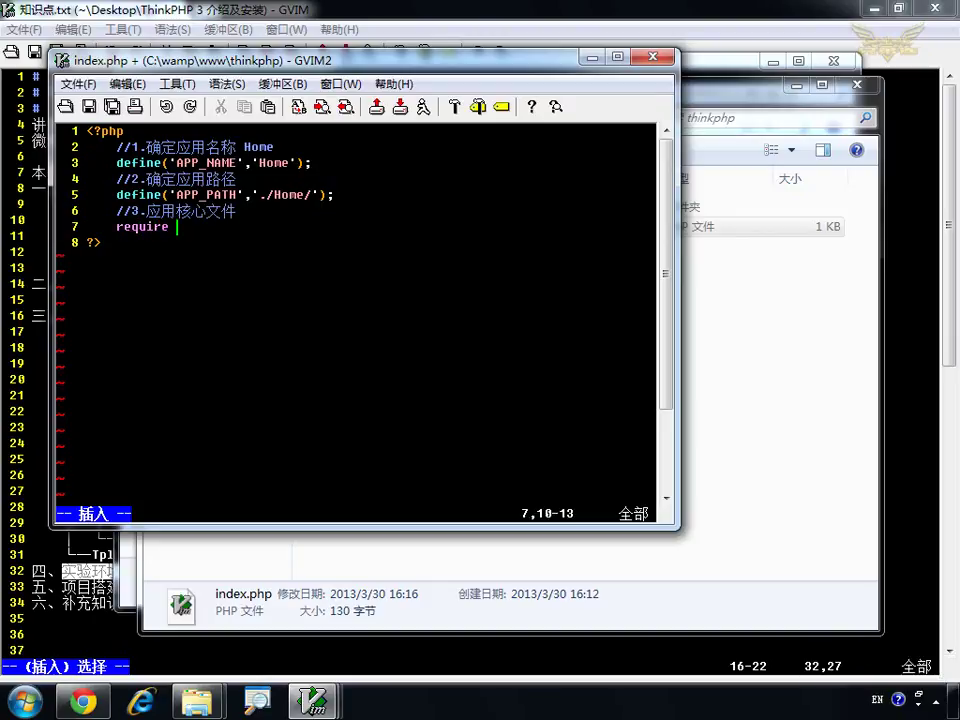
{"action": "type", "text": "'';./ThinkPHP/"}
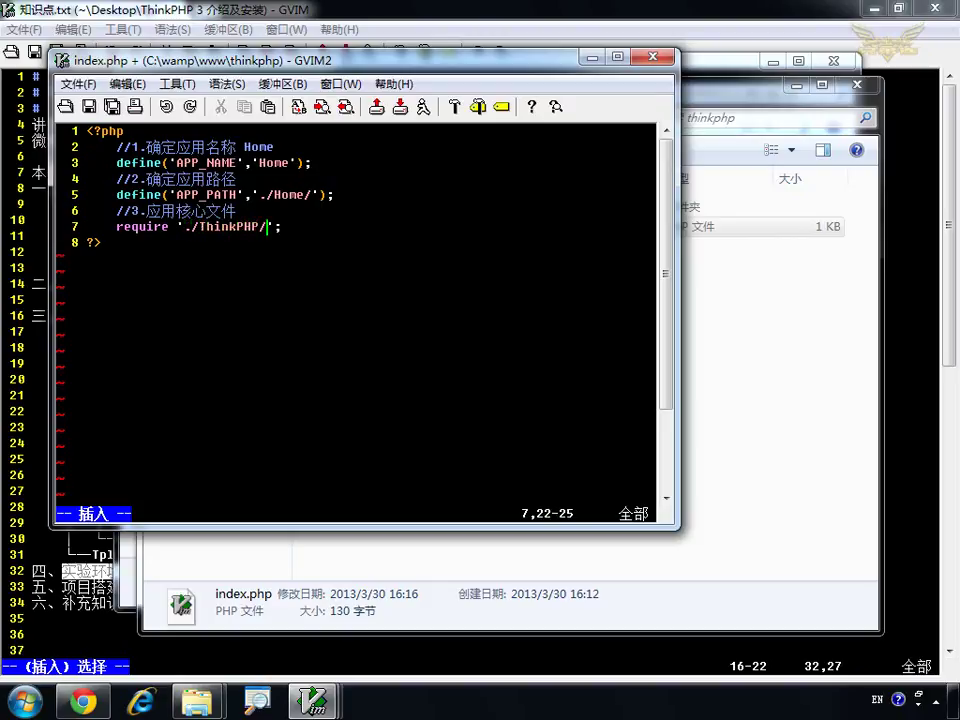
{"action": "type", "text": "Think"}
{"action": "key", "text": "BackSpace"}
{"action": "key", "text": "BackSpace"}
{"action": "key", "text": "BackSpace"}
{"action": "key", "text": "BackSpace"}
{"action": "type", "text": "hinkphp"}
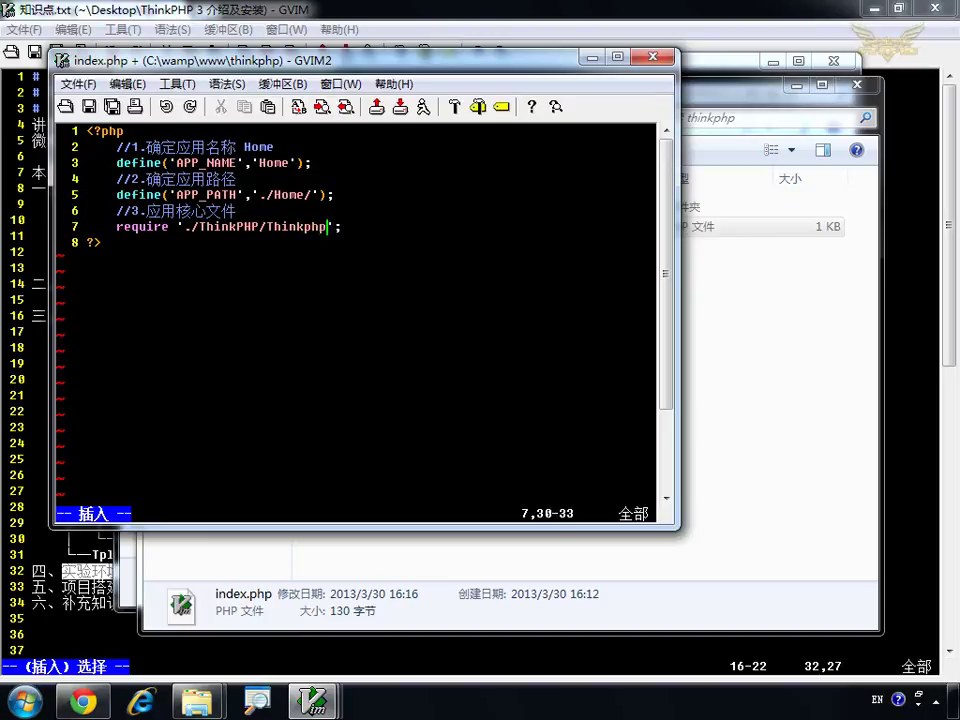
Step: Complete the required file name as ThinkPHP.php with uppercase PHP before the extension and save index.php
{"action": "key", "text": "Right"}
{"action": "key", "text": "Right"}
{"action": "key", "text": "Left"}
{"action": "key", "text": "Left"}
{"action": "type", "text": ".php"}
{"action": "key", "text": "Left"}
{"action": "key", "text": "Left"}
{"action": "key", "text": "Left"}
{"action": "key", "text": "Left"}
{"action": "key", "text": "BackSpace"}
{"action": "key", "text": "BackSpace"}
{"action": "key", "text": "BackSpace"}
{"action": "type", "text": "PHP"}
{"action": "key", "text": "ctrl+s"}
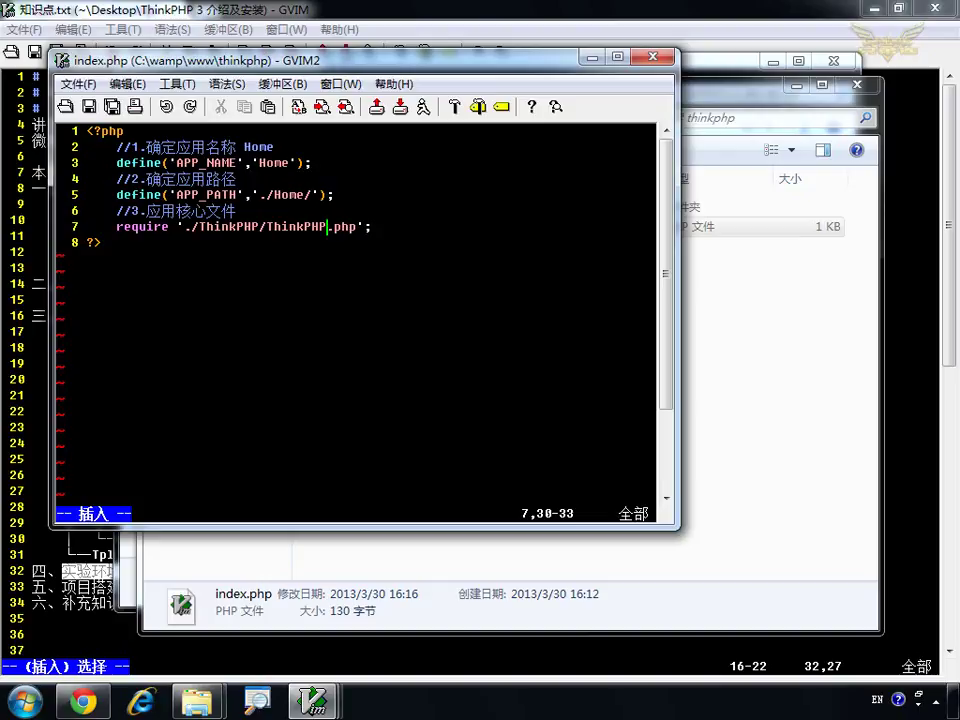
Step: Highlight the file name in the require path and locate ThinkPHP.php inside the project's ThinkPHP folder
{"action": "left_click", "coordinate": [191, 228]}
{"action": "left_click_drag", "start_coordinate": [197, 228], "coordinate": [347, 237]}
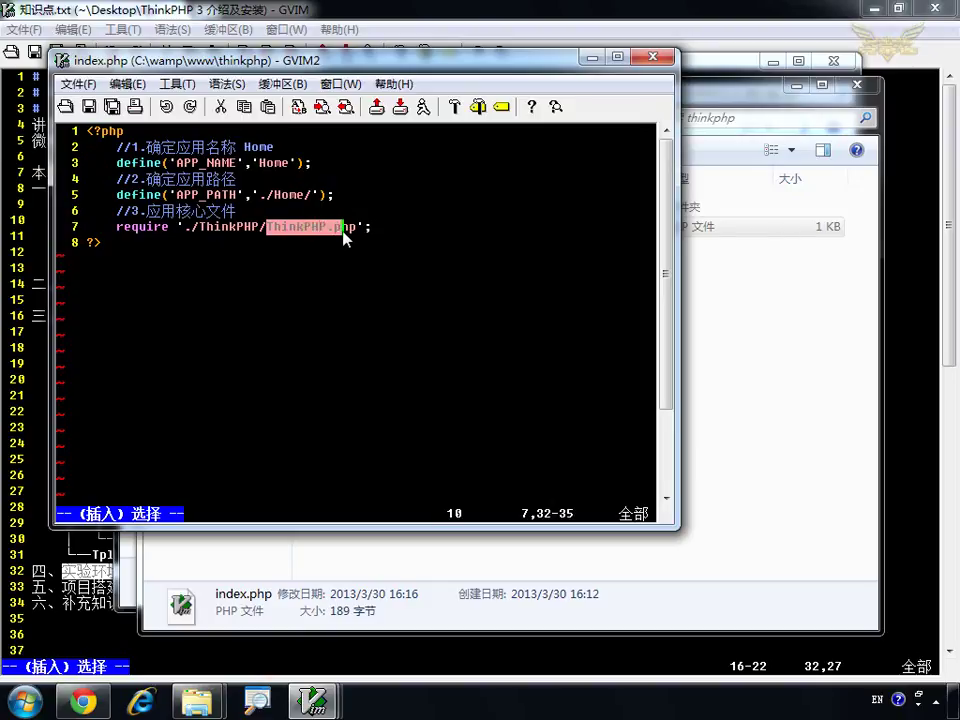
{"action": "left_click", "coordinate": [729, 339]}
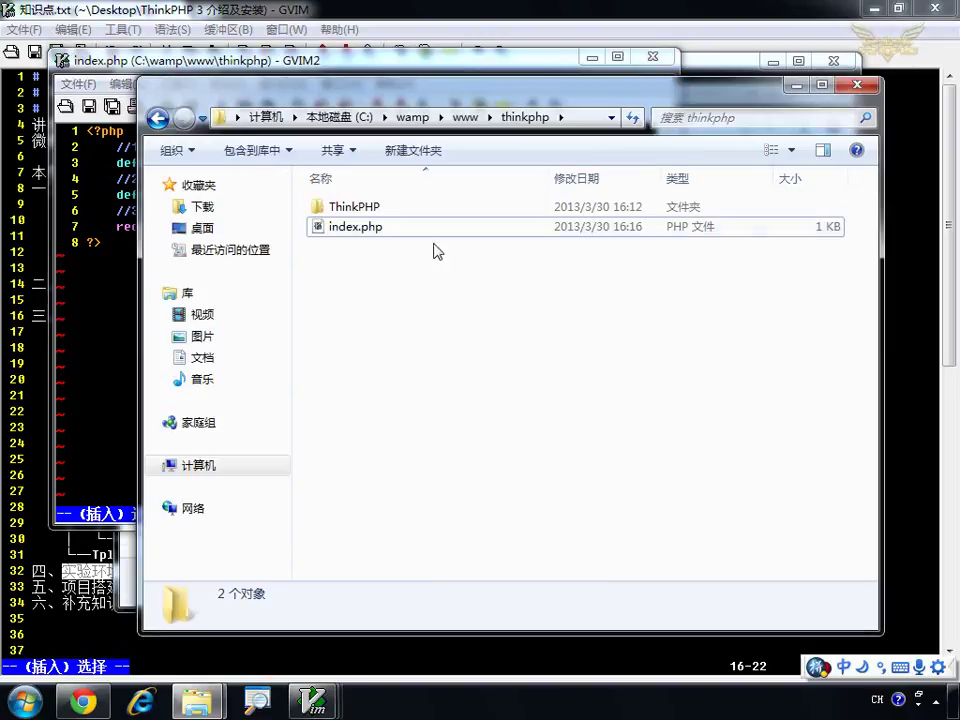
{"action": "double_click", "coordinate": [347, 213]}
{"action": "left_click", "coordinate": [355, 384]}
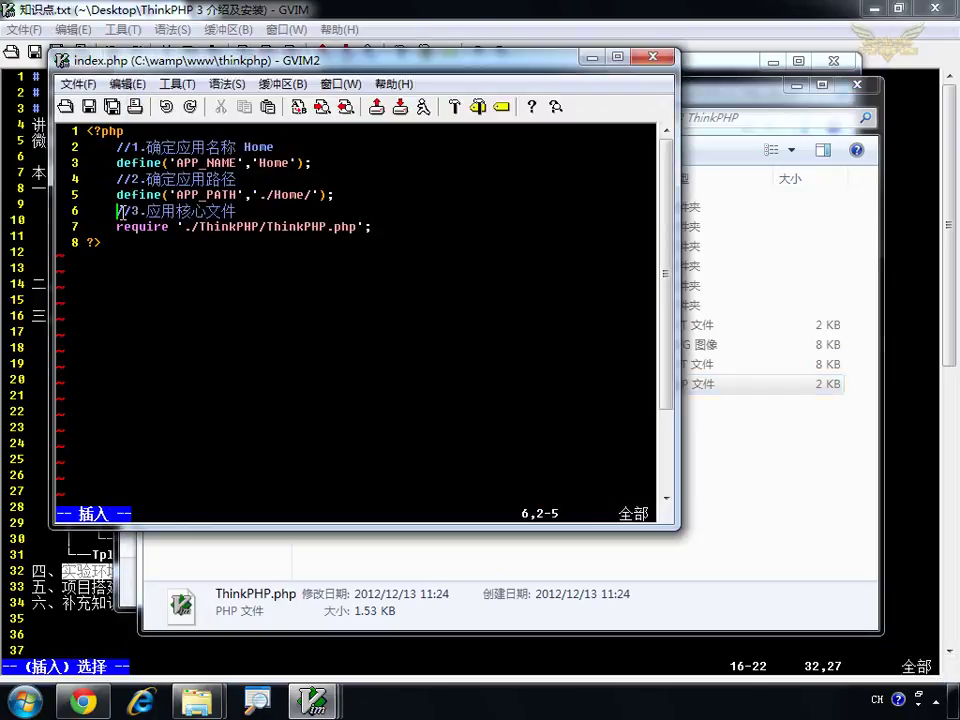
Step: Return to the index.php code and highlight the ThinkPHP folder and file name in the require path
{"action": "left_click", "coordinate": [121, 211]}
{"action": "left_click_drag", "start_coordinate": [199, 227], "coordinate": [332, 230]}
{"action": "left_click", "coordinate": [251, 207]}
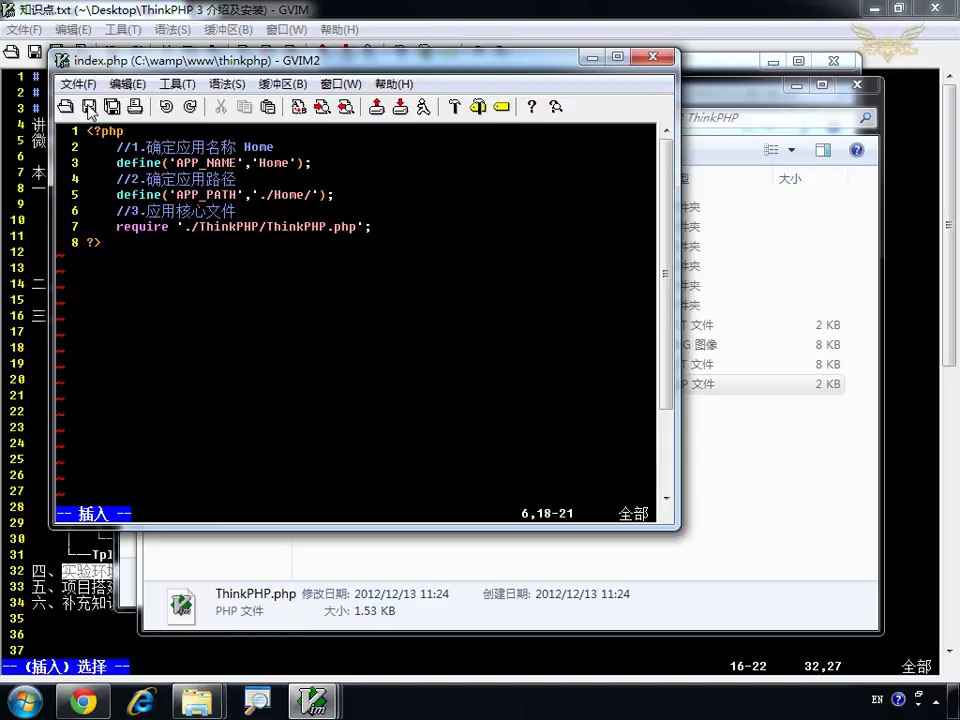
Step: Change the required file name to Thinkphp.php, restore it to ThinkPHP.php and save index.php
{"action": "left_click", "coordinate": [330, 226]}
{"action": "key", "text": "BackSpace"}
{"action": "key", "text": "BackSpace"}
{"action": "key", "text": "BackSpace"}
{"action": "type", "text": "php"}
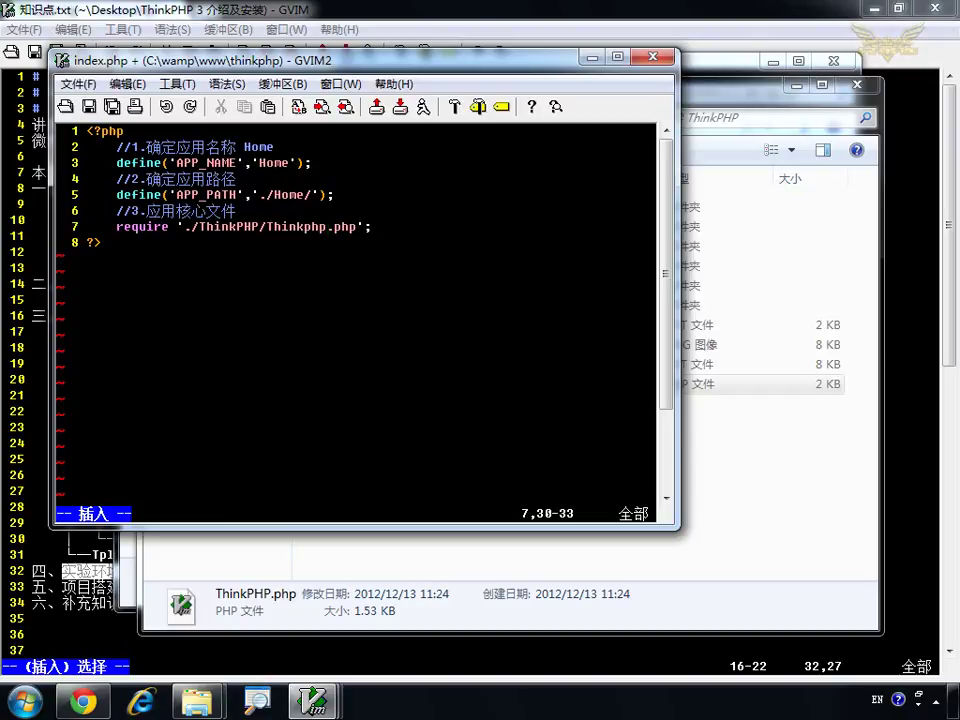
{"action": "key", "text": "BackSpace"}
{"action": "key", "text": "BackSpace"}
{"action": "key", "text": "BackSpace"}
{"action": "type", "text": "PHP"}
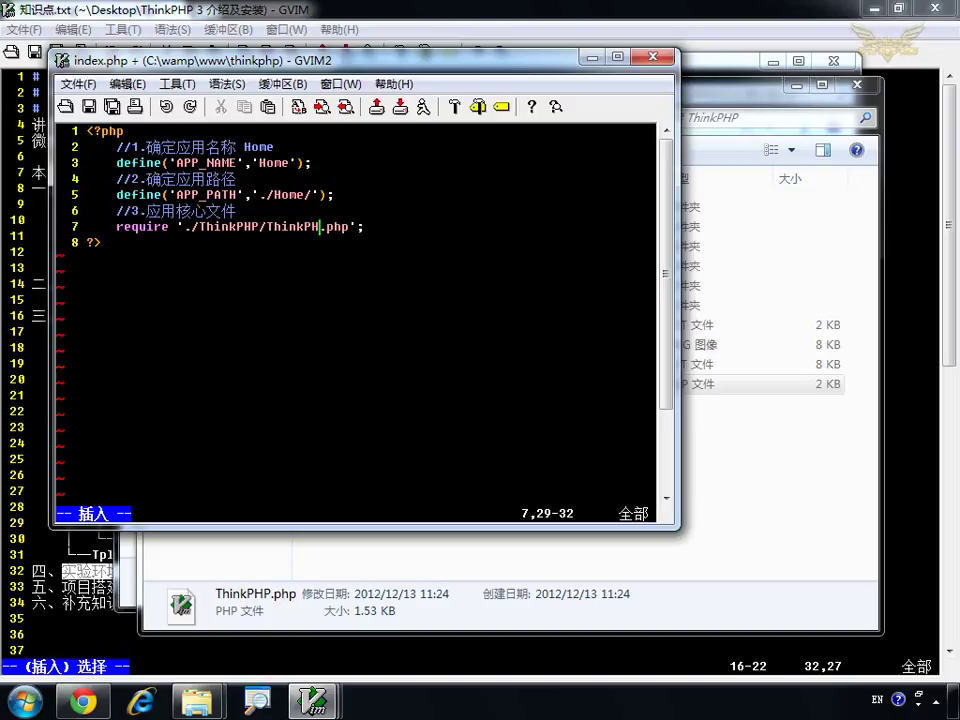
{"action": "key", "text": "ctrl+s"}
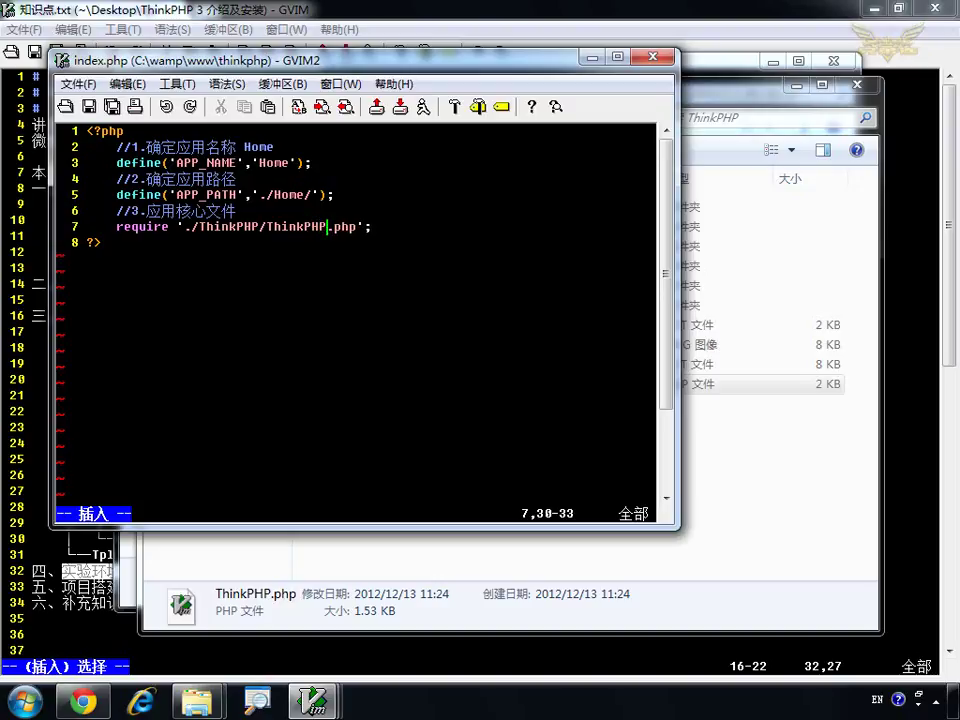
Step: Highlight the require keyword and the beginning of the require statement in index.php
{"action": "left_click", "coordinate": [155, 227]}
{"action": "double_click", "coordinate": [155, 227]}
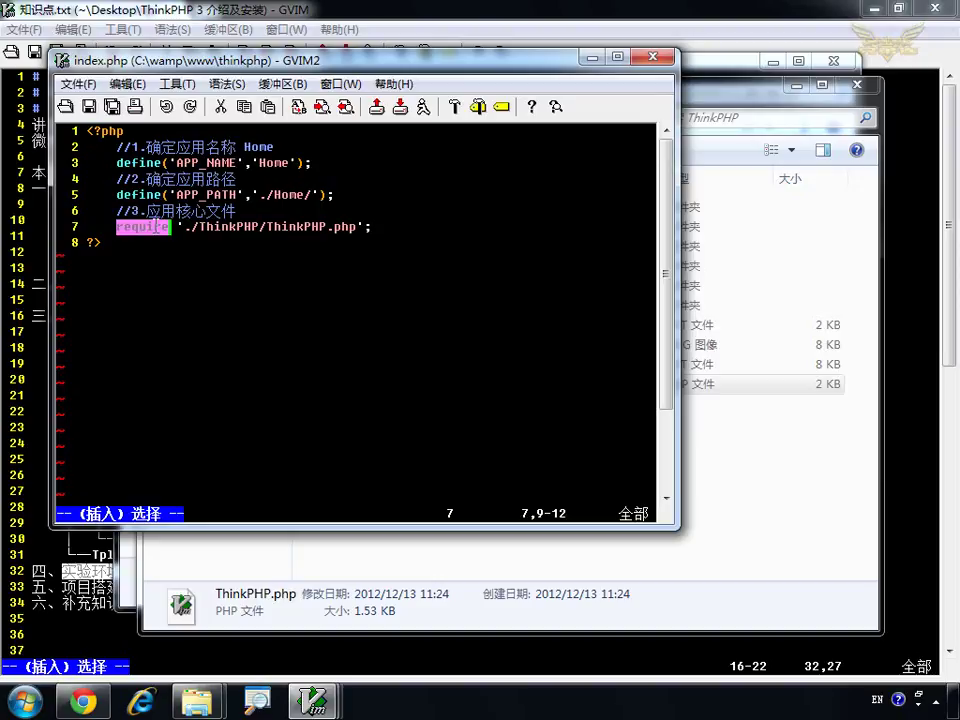
{"action": "left_click", "coordinate": [201, 227]}
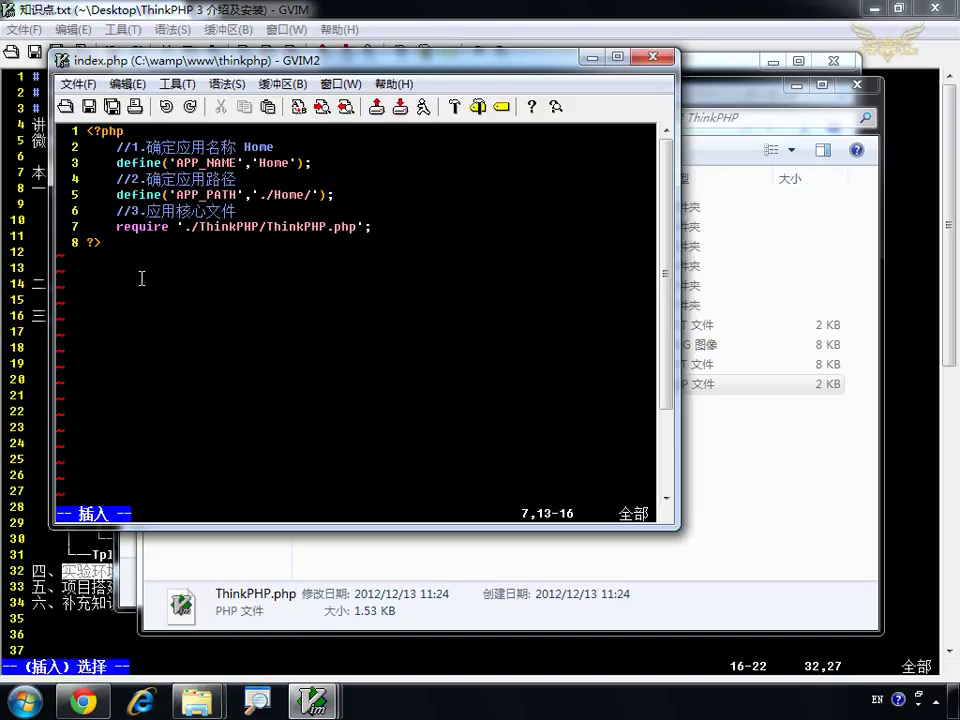
{"action": "double_click", "coordinate": [148, 227]}
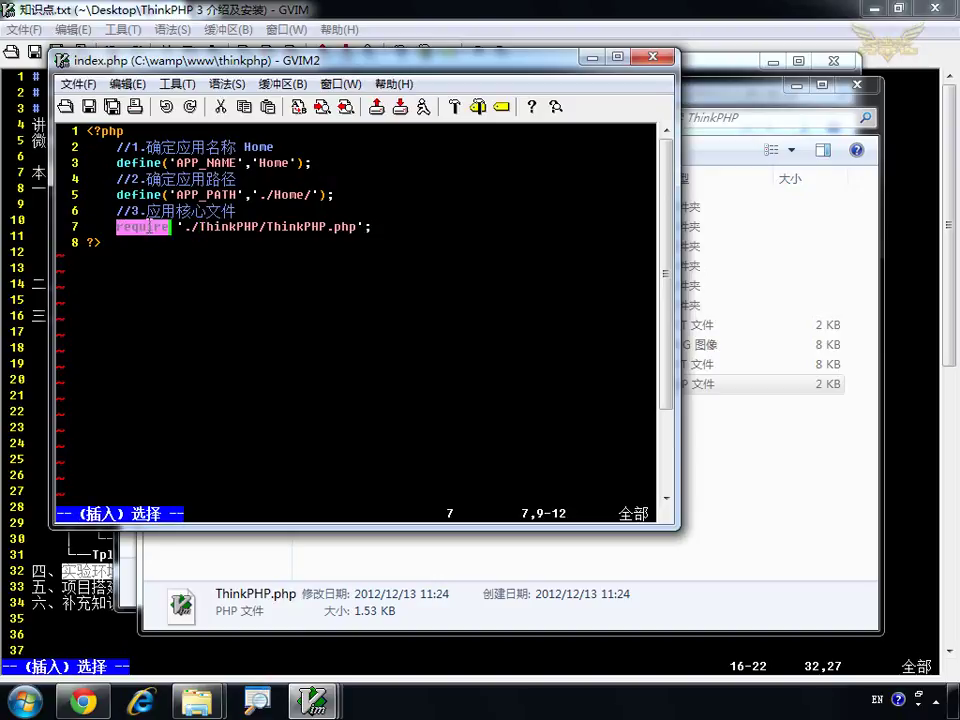
{"action": "left_click", "coordinate": [211, 229]}
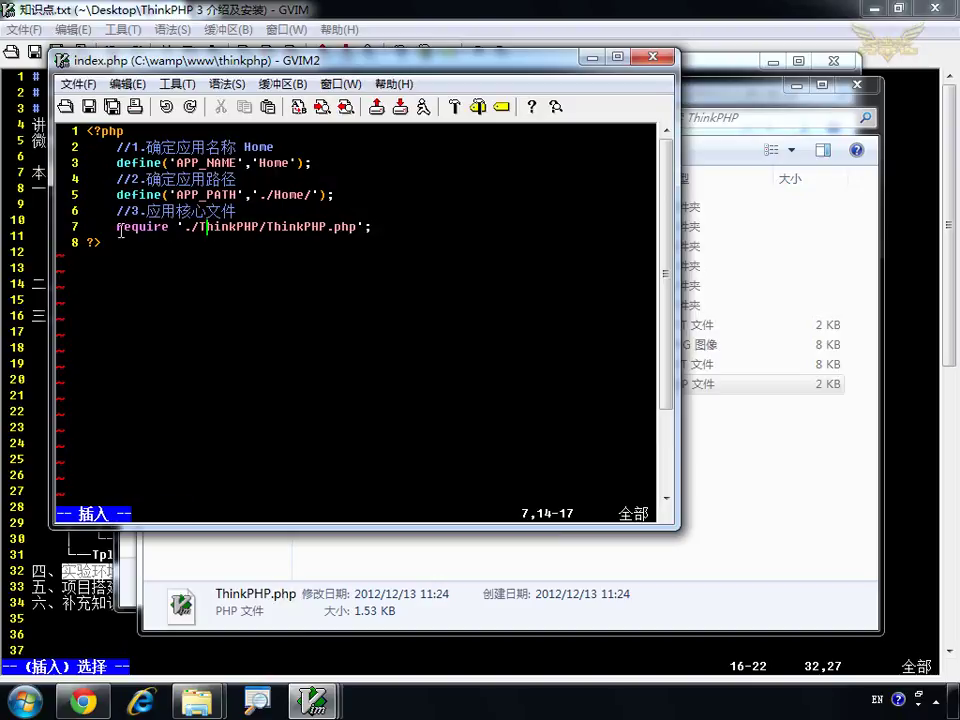
{"action": "left_click_drag", "start_coordinate": [118, 232], "coordinate": [288, 232]}
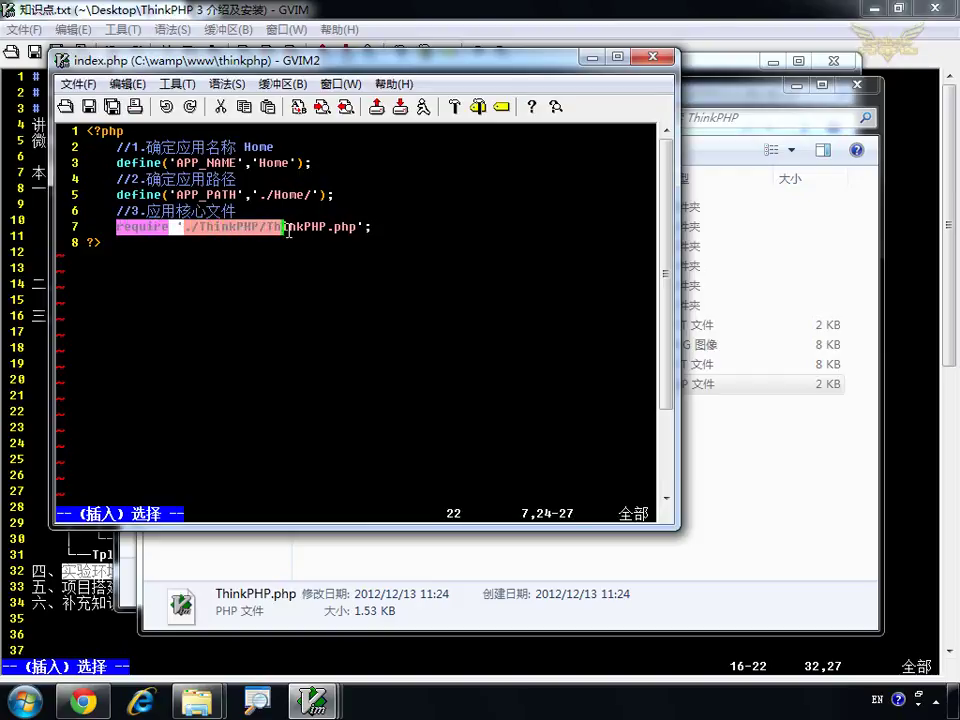
{"action": "left_click", "coordinate": [212, 313]}
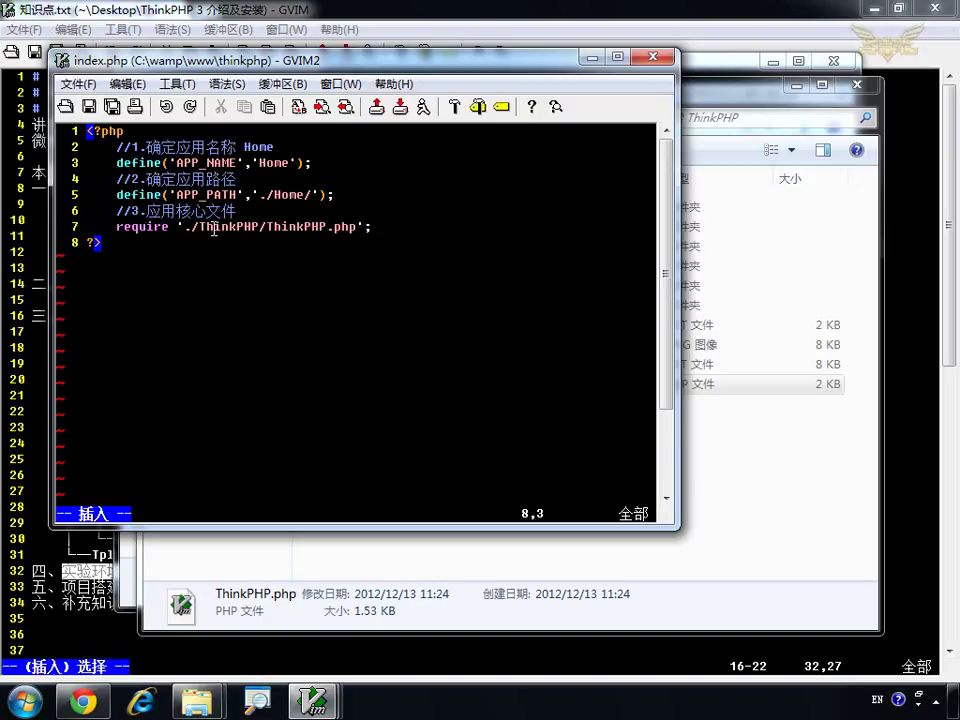
Step: Highlight the require keyword again and the full './ThinkPHP/ThinkPHP.php' path after it
{"action": "double_click", "coordinate": [152, 228]}
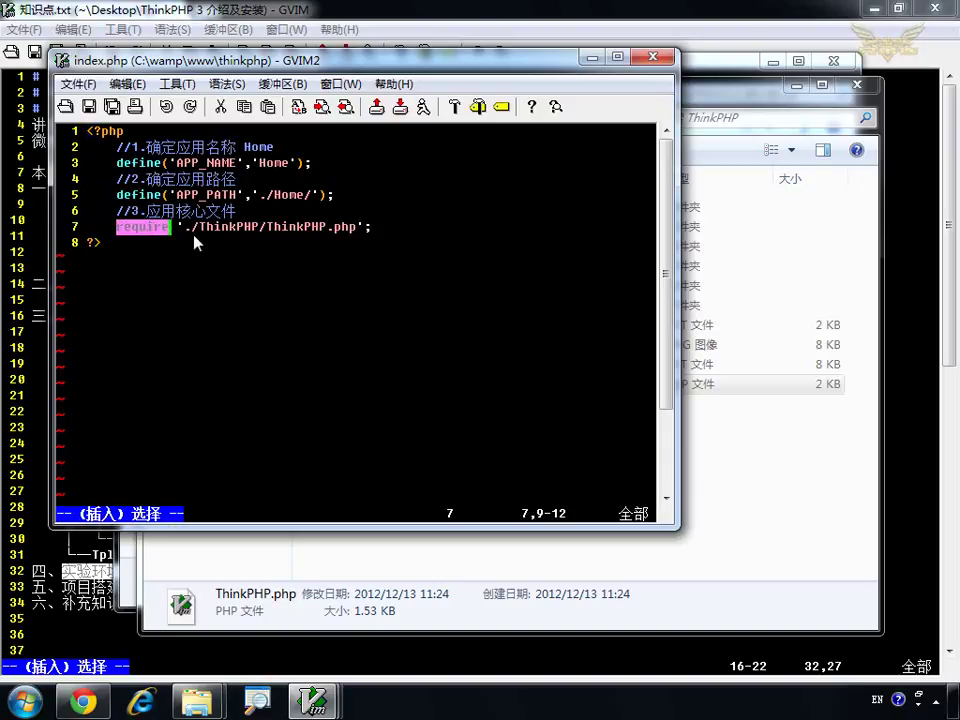
{"action": "left_click", "coordinate": [197, 230]}
{"action": "key", "text": "Left"}
{"action": "key", "text": "shift+Left"}
{"action": "left_click_drag", "start_coordinate": [198, 230], "coordinate": [360, 233]}
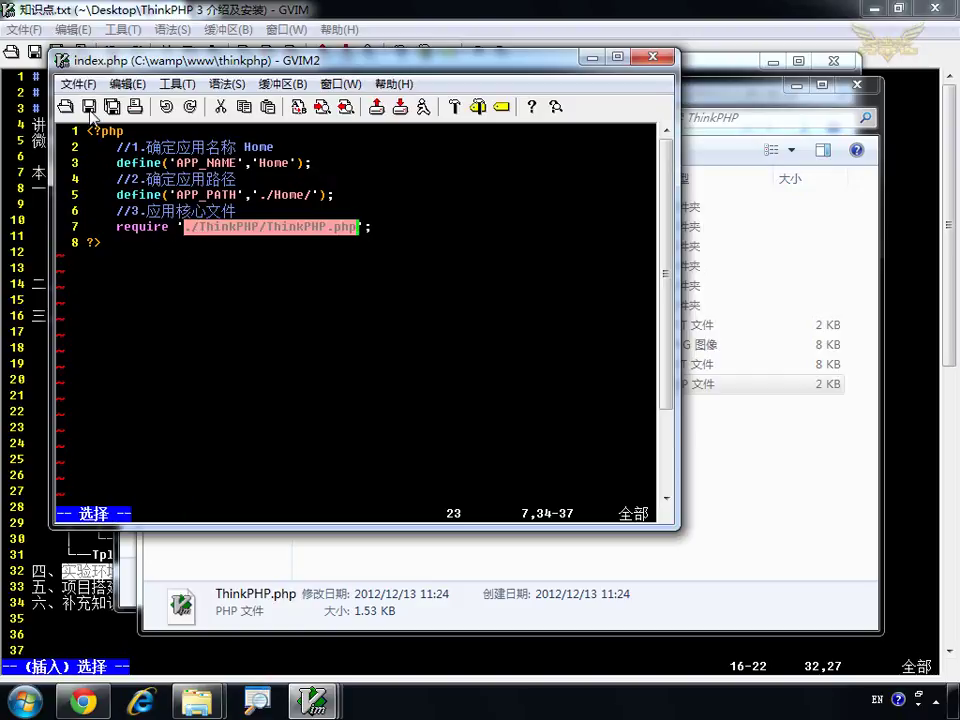
Step: Review the three commented code sections of index.php and go back to the thinkphp project folder
{"action": "left_click", "coordinate": [300, 314]}
{"action": "left_click", "coordinate": [120, 147]}
{"action": "left_click_drag", "start_coordinate": [120, 150], "coordinate": [381, 279]}
{"action": "left_click", "coordinate": [381, 279]}
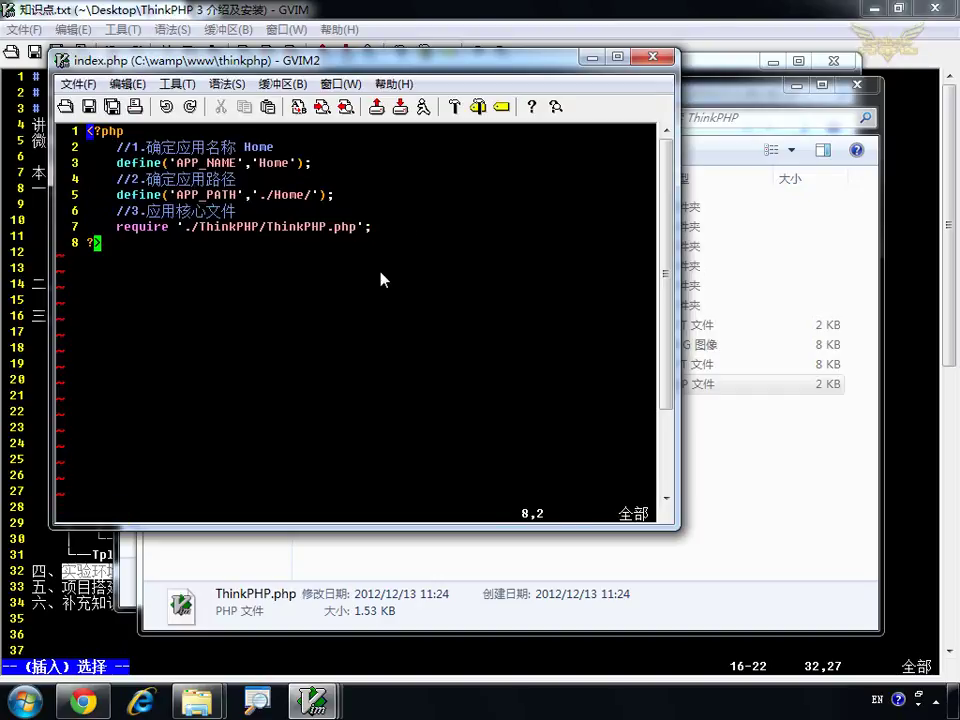
{"action": "left_click", "coordinate": [748, 490]}
{"action": "left_click", "coordinate": [157, 118]}
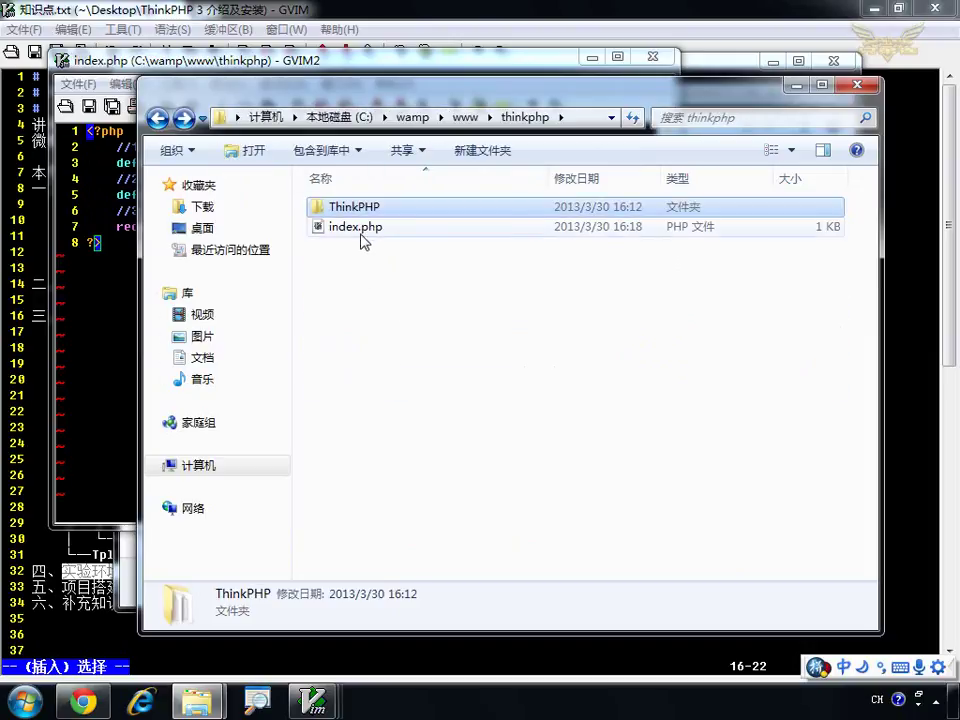
Step: Switch to Chrome and open localhost in a new tab
{"action": "left_click", "coordinate": [83, 702]}
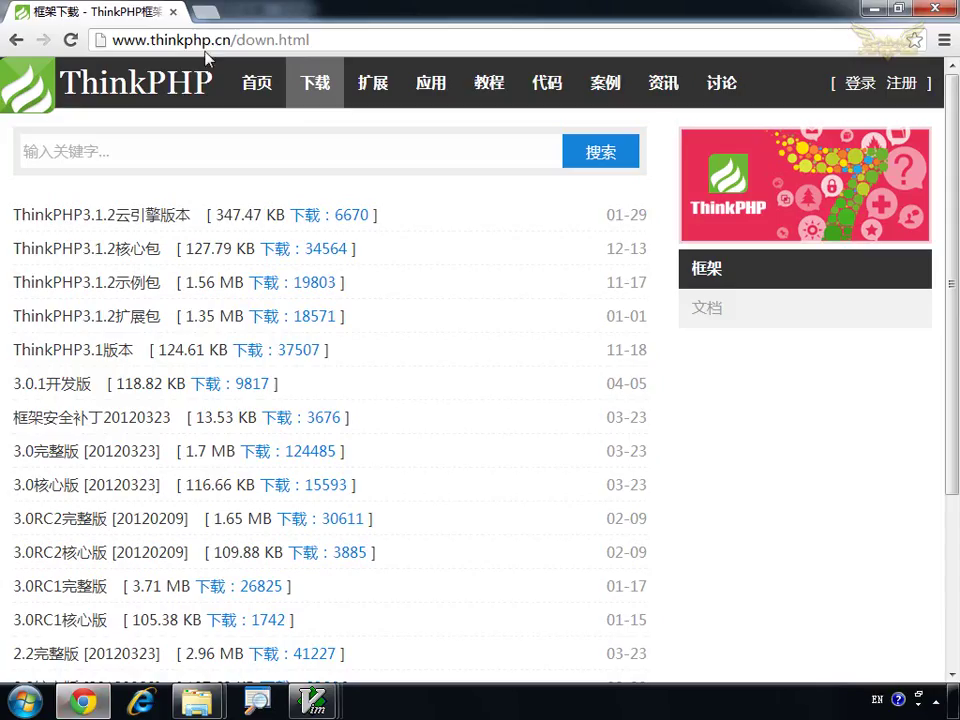
{"action": "left_click", "coordinate": [207, 17]}
{"action": "type", "text": "lo"}
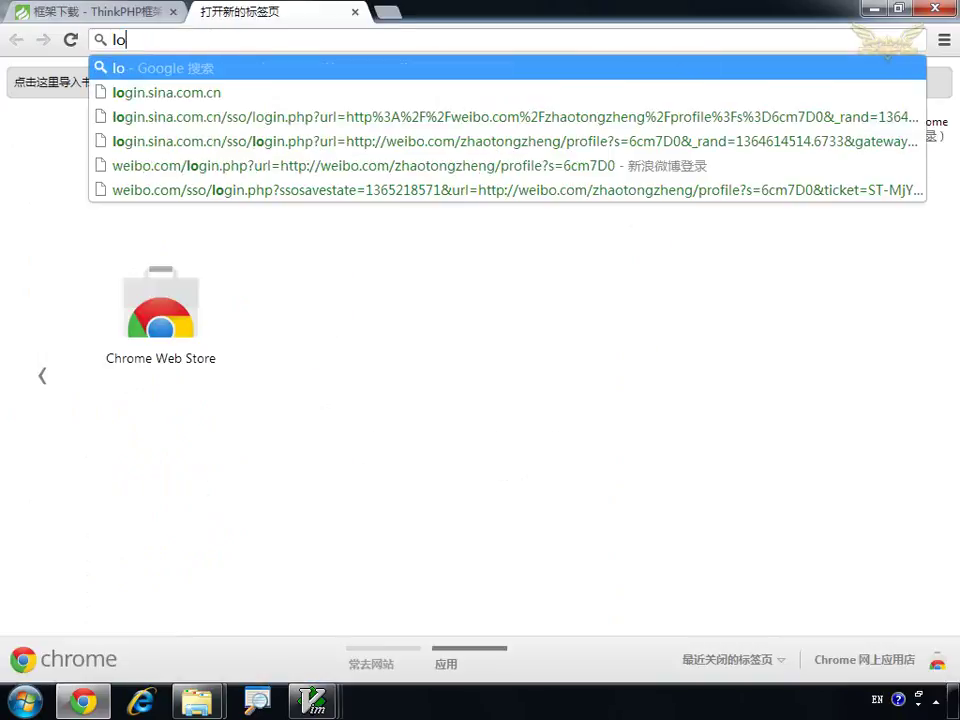
{"action": "type", "text": "calhost"}
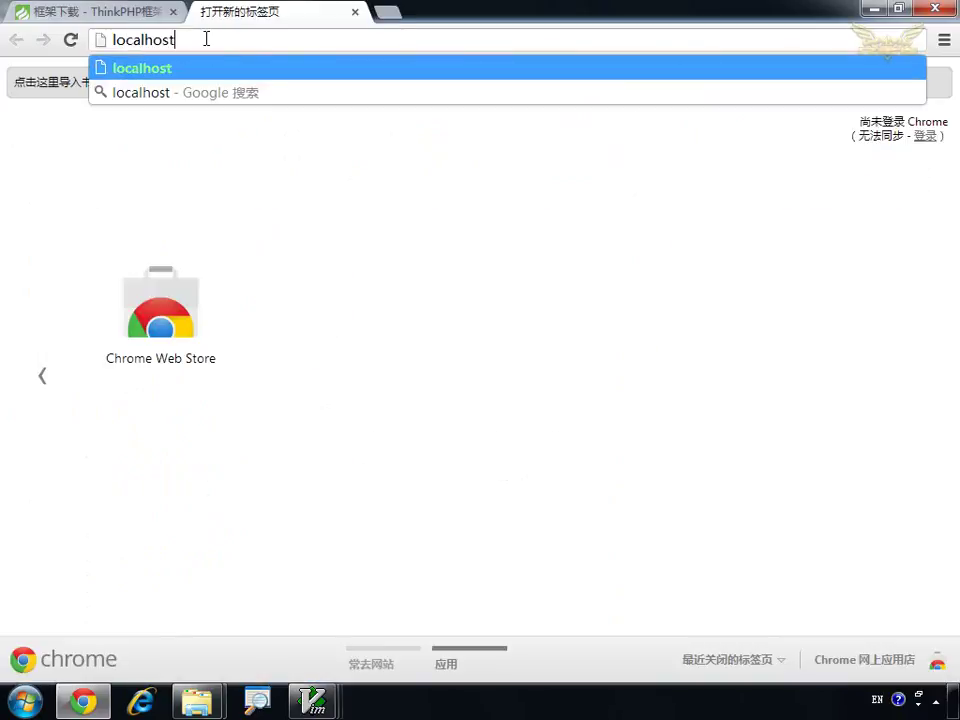
{"action": "key", "text": "Return"}
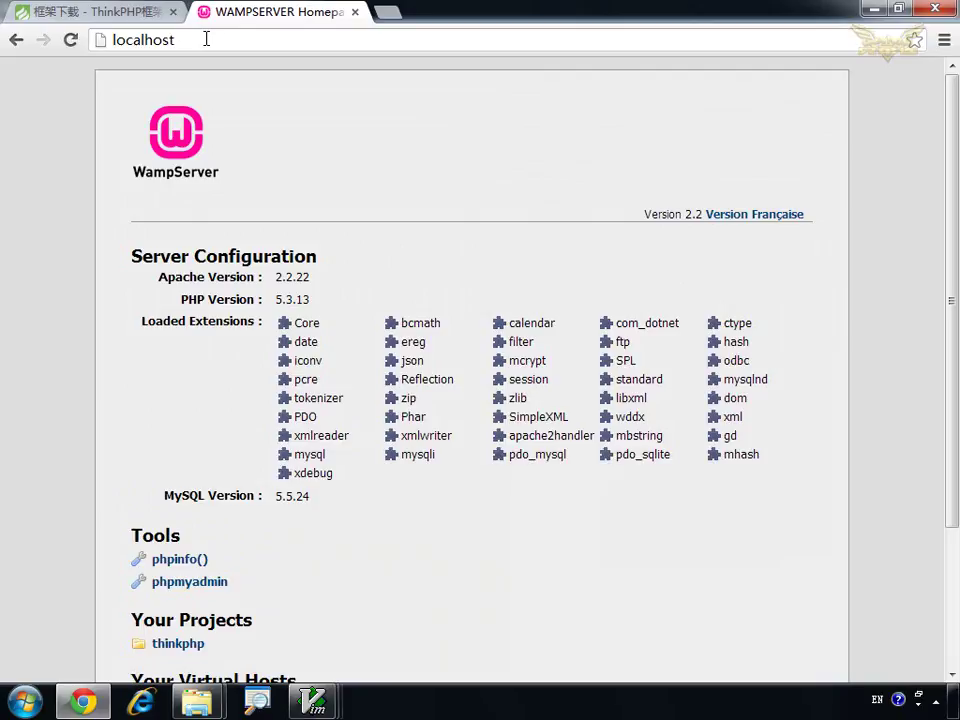
Step: Open the thinkphp project from the WampServer homepage and highlight the welcome message
{"action": "left_click", "coordinate": [193, 648]}
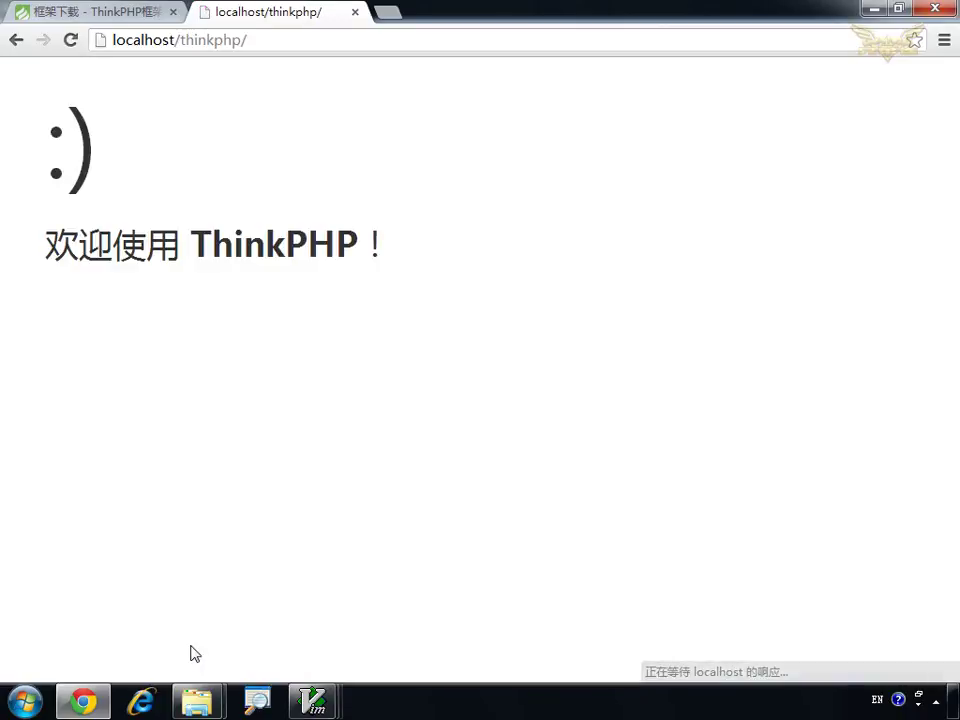
{"action": "left_click_drag", "start_coordinate": [54, 128], "coordinate": [444, 246]}
{"action": "left_click", "coordinate": [332, 328]}
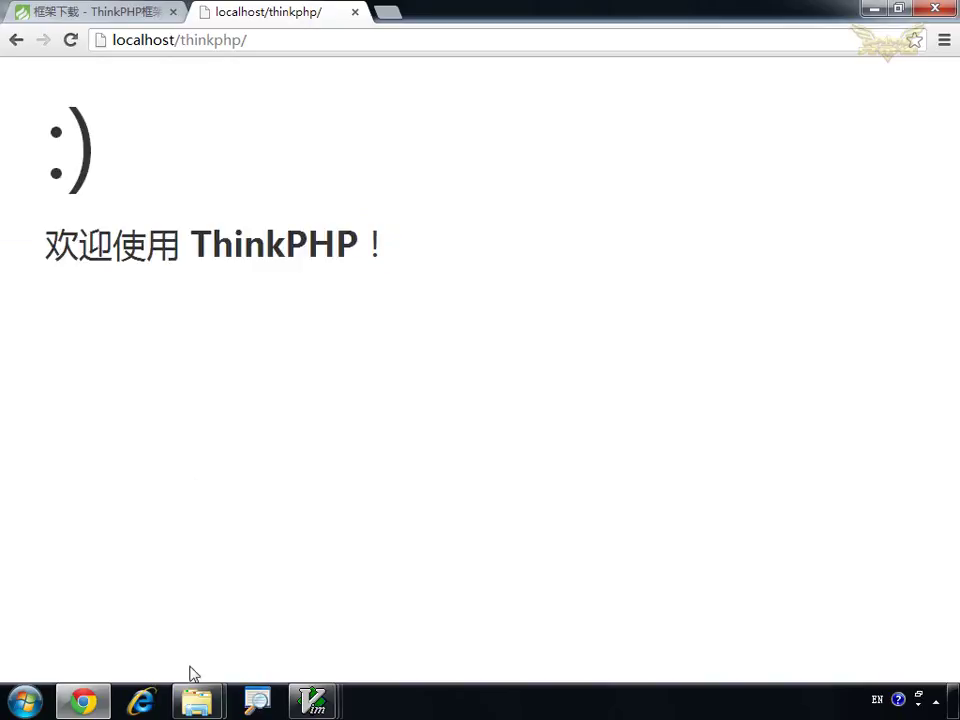
Step: Switch to the thinkphp project folder in Explorer, look through the generated Home folder and go back
{"action": "mouse_move", "coordinate": [197, 704]}
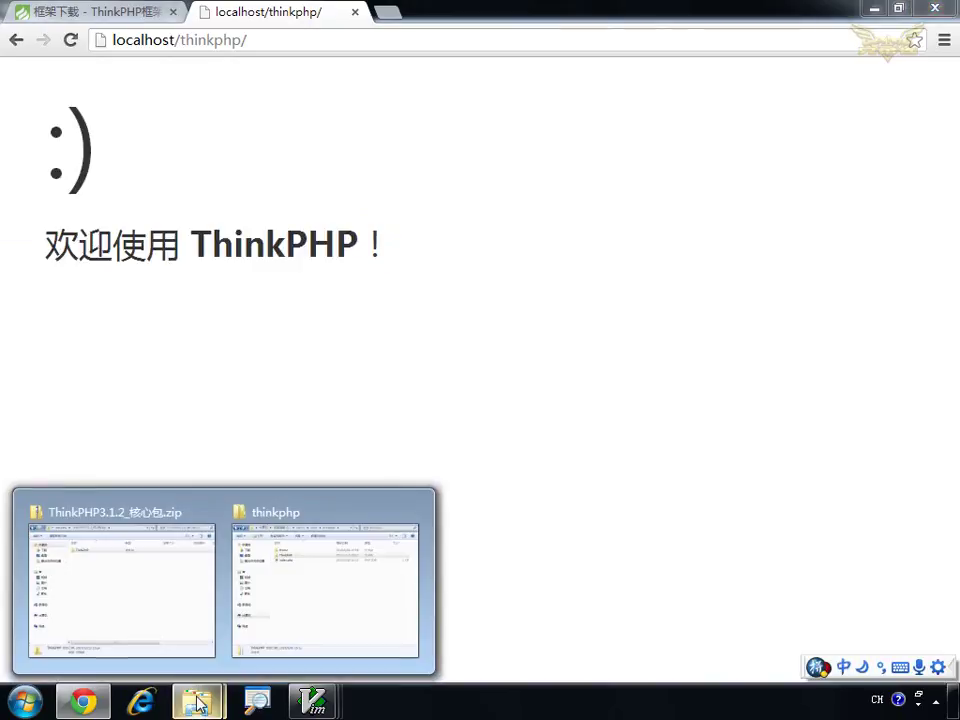
{"action": "left_click", "coordinate": [318, 607]}
{"action": "left_click", "coordinate": [370, 353]}
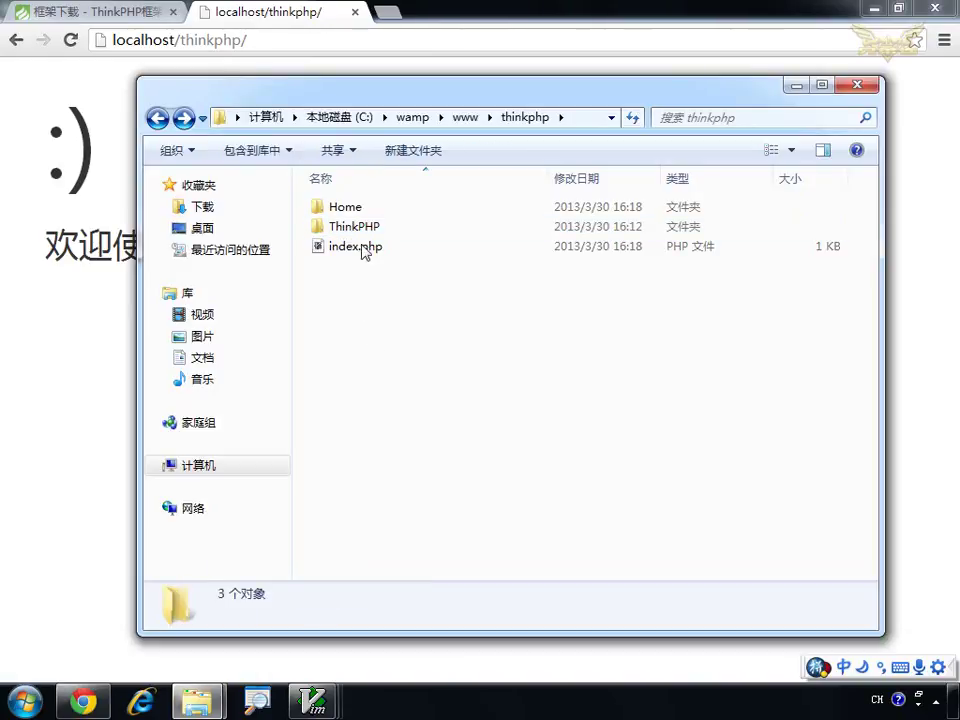
{"action": "double_click", "coordinate": [352, 210]}
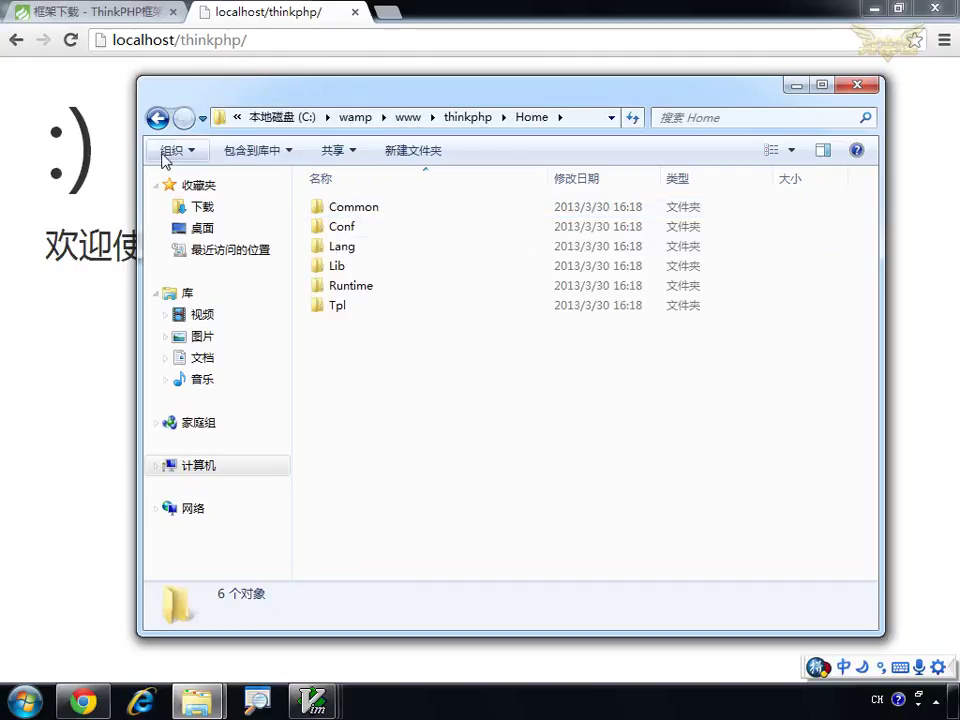
{"action": "left_click", "coordinate": [157, 119]}
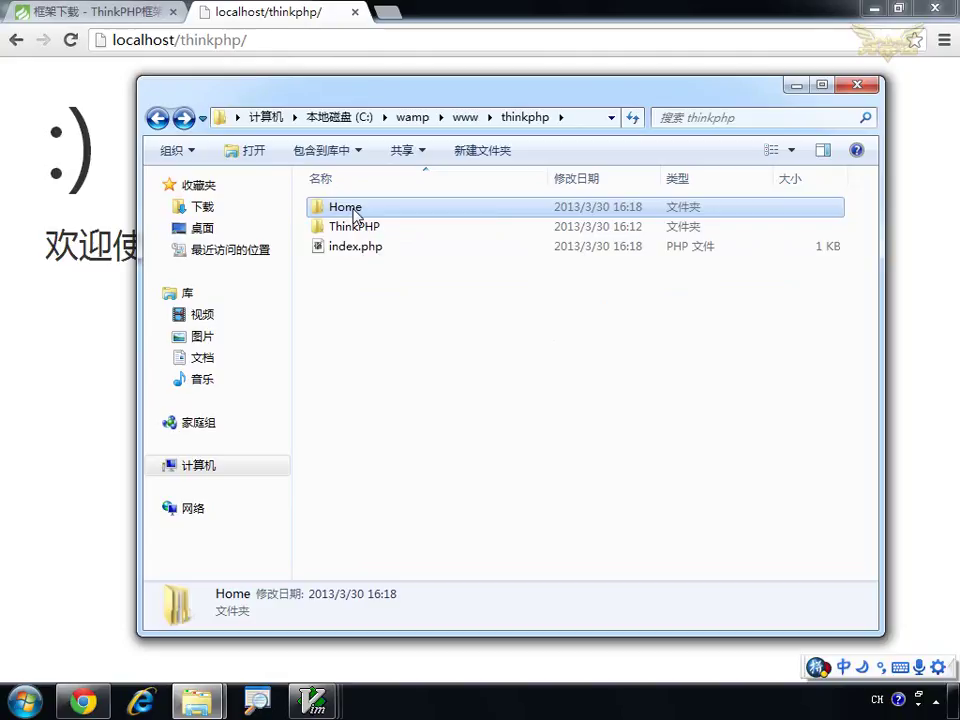
{"action": "left_click", "coordinate": [362, 326]}
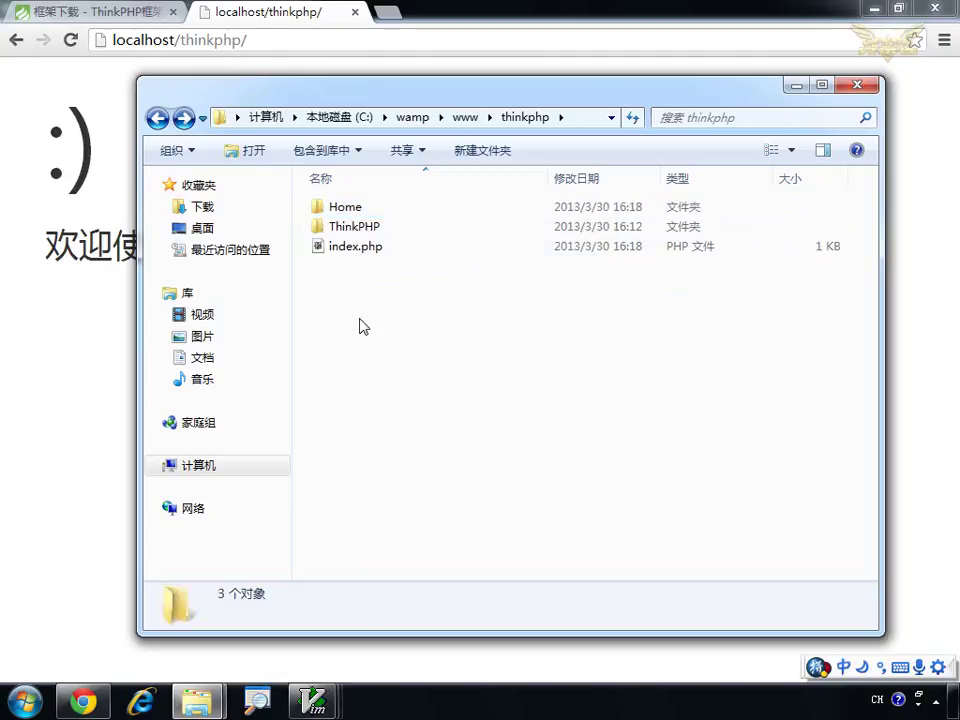
Step: Delete the Home folder from the thinkphp project folder
{"action": "left_click", "coordinate": [349, 212]}
{"action": "key", "text": "Delete"}
{"action": "key", "text": "Return"}
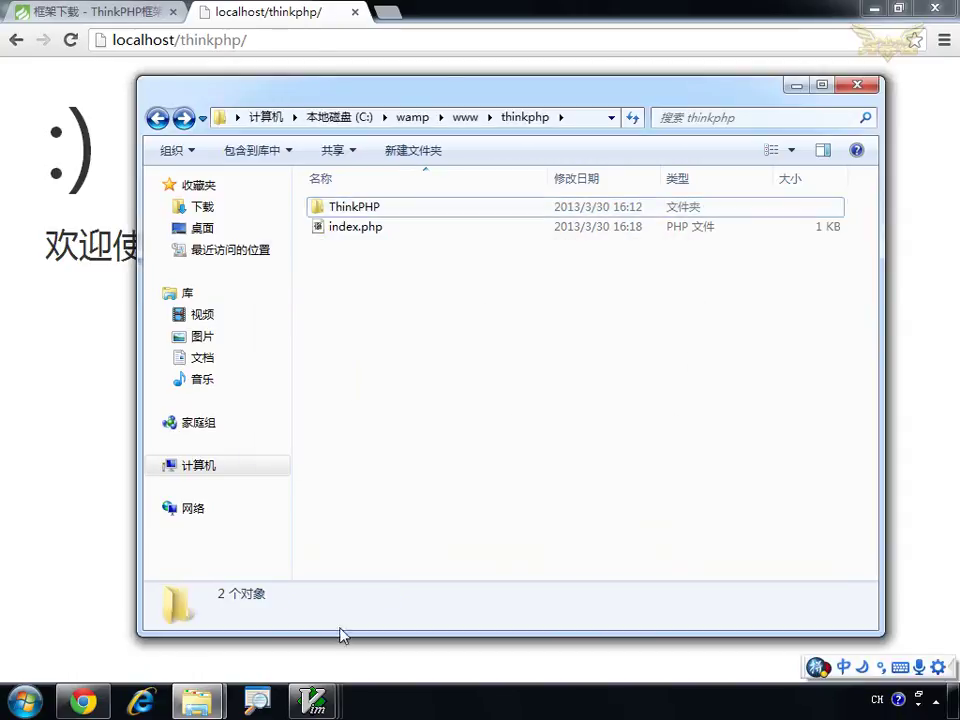
Step: Switch to index.php in GVim, remove the trailing slash from the APP_PATH value './Home/' and save
{"action": "mouse_move", "coordinate": [313, 700]}
{"action": "left_click", "coordinate": [473, 610]}
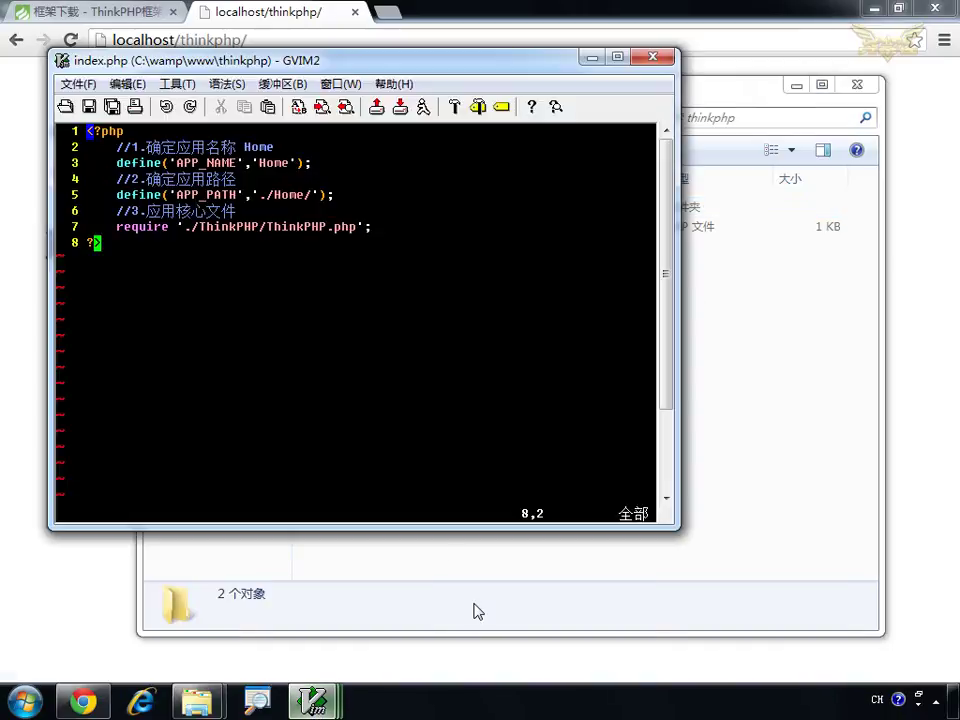
{"action": "left_click", "coordinate": [314, 195]}
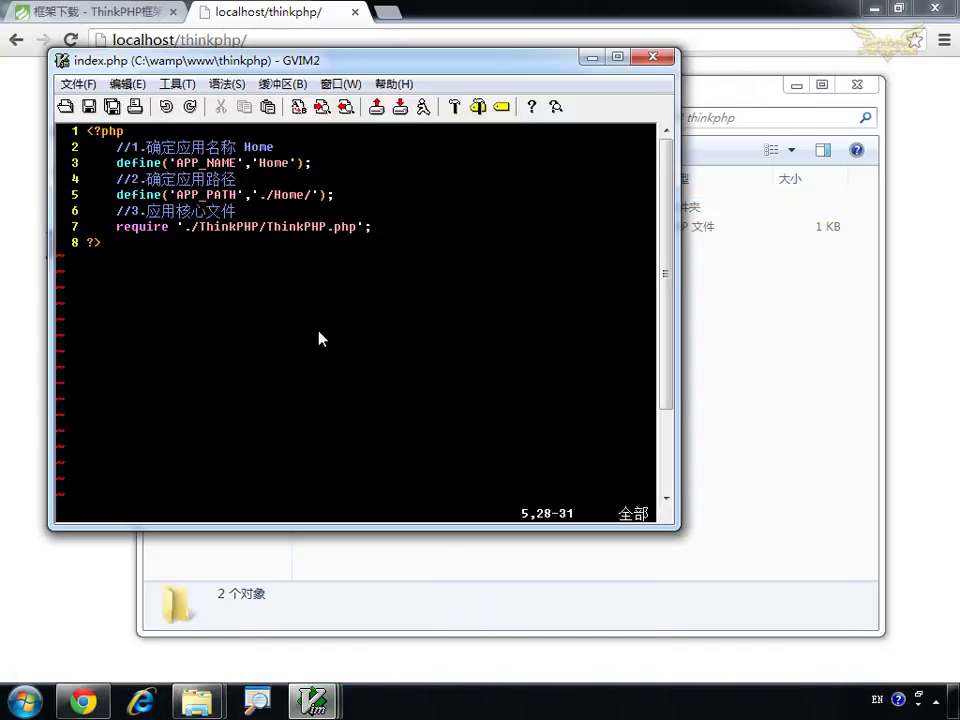
{"action": "key", "text": "i"}
{"action": "key", "text": "BackSpace"}
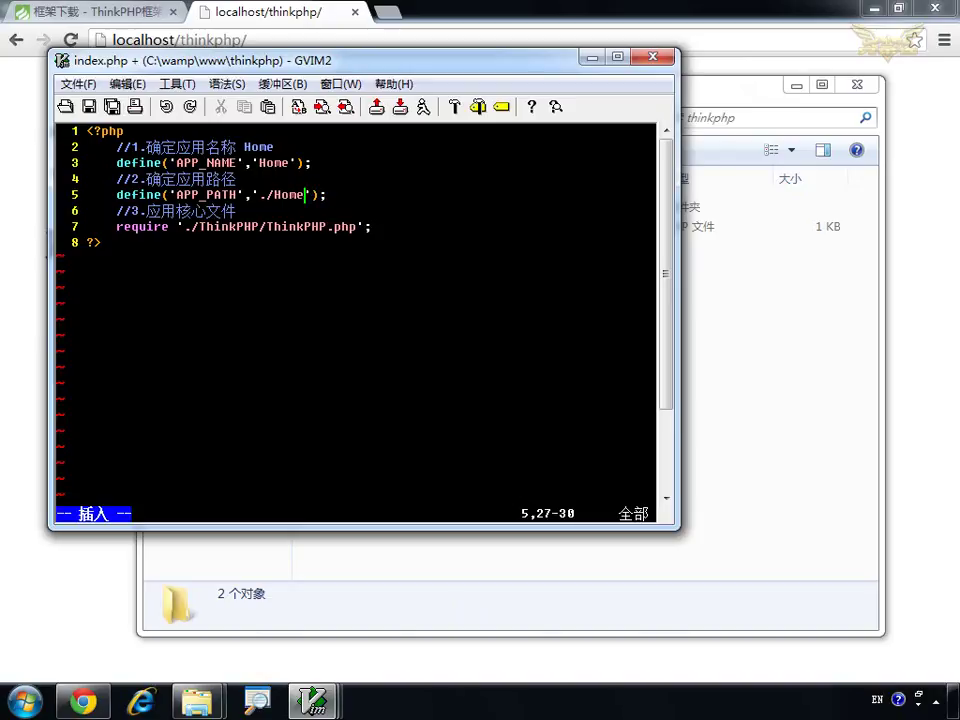
{"action": "key", "text": "ctrl+s"}
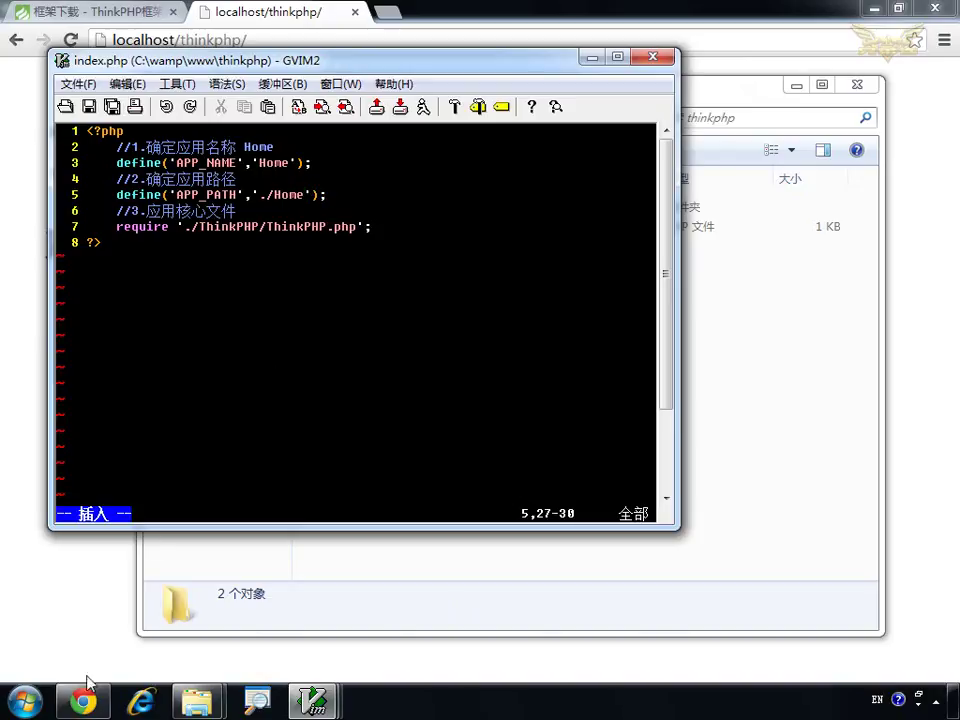
Step: Rerun localhost/thinkphp in Chrome with the slashless path and return to the project folder in Explorer
{"action": "left_click", "coordinate": [70, 545]}
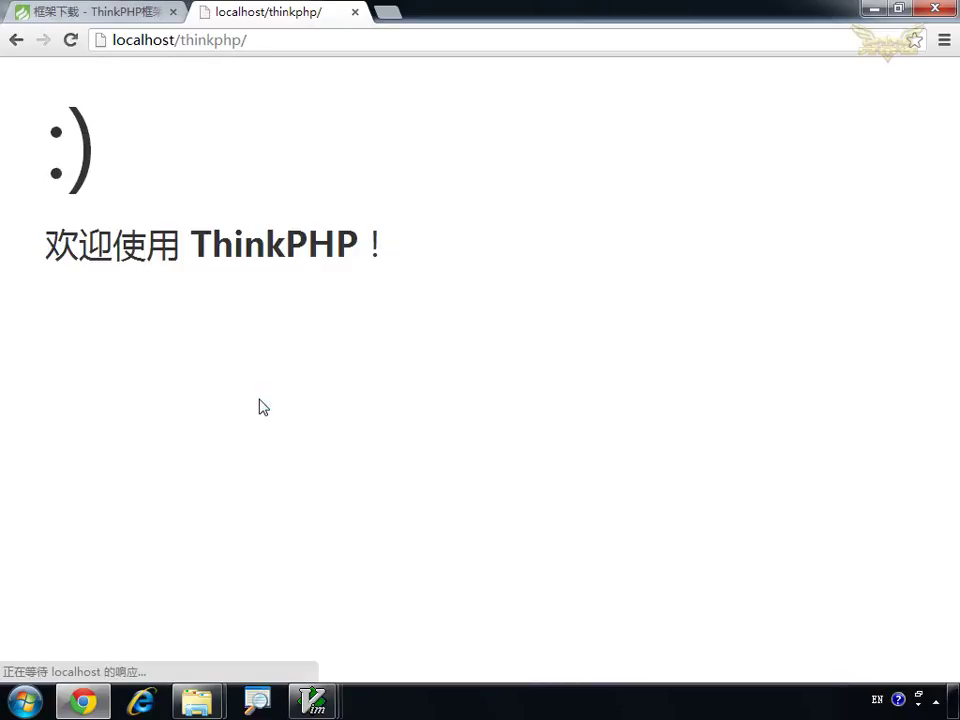
{"action": "mouse_move", "coordinate": [203, 705]}
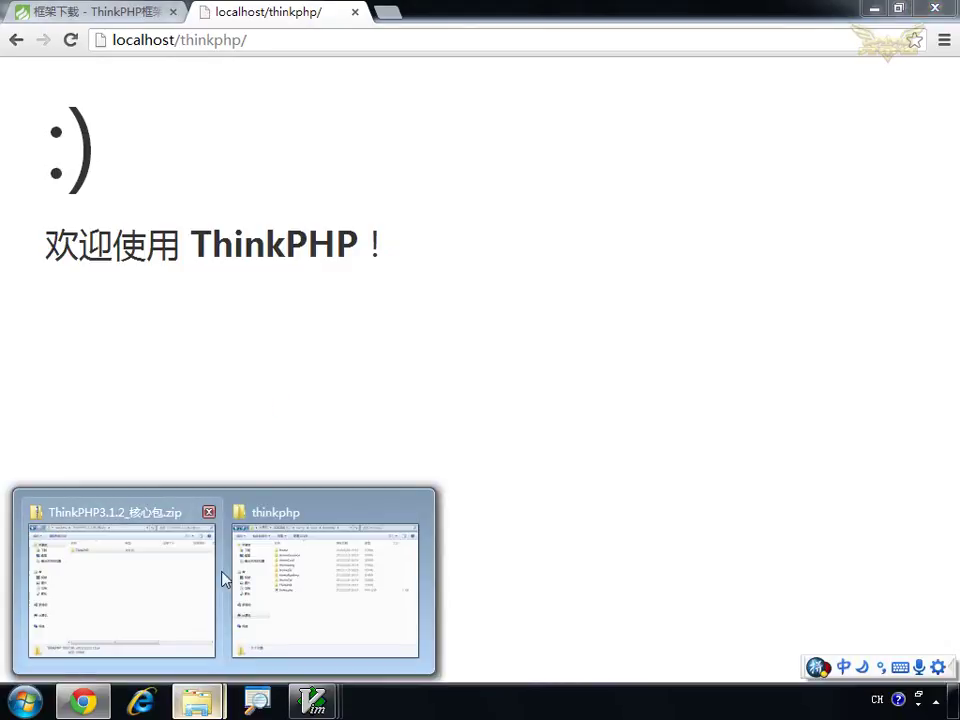
{"action": "left_click", "coordinate": [289, 594]}
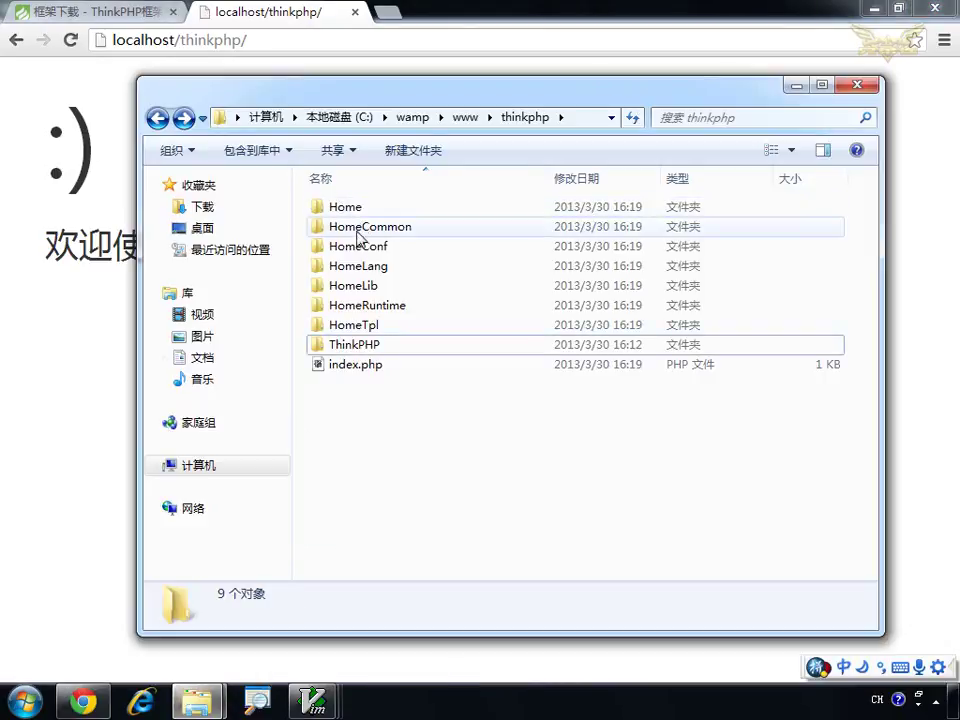
Step: Inspect the Home-prefixed folders in the project folder, including HomeTpl, HomeRuntime, HomeCommon, HomeConf and HomeLang
{"action": "left_click", "coordinate": [375, 324]}
{"action": "left_click", "coordinate": [384, 305]}
{"action": "left_click", "coordinate": [340, 226]}
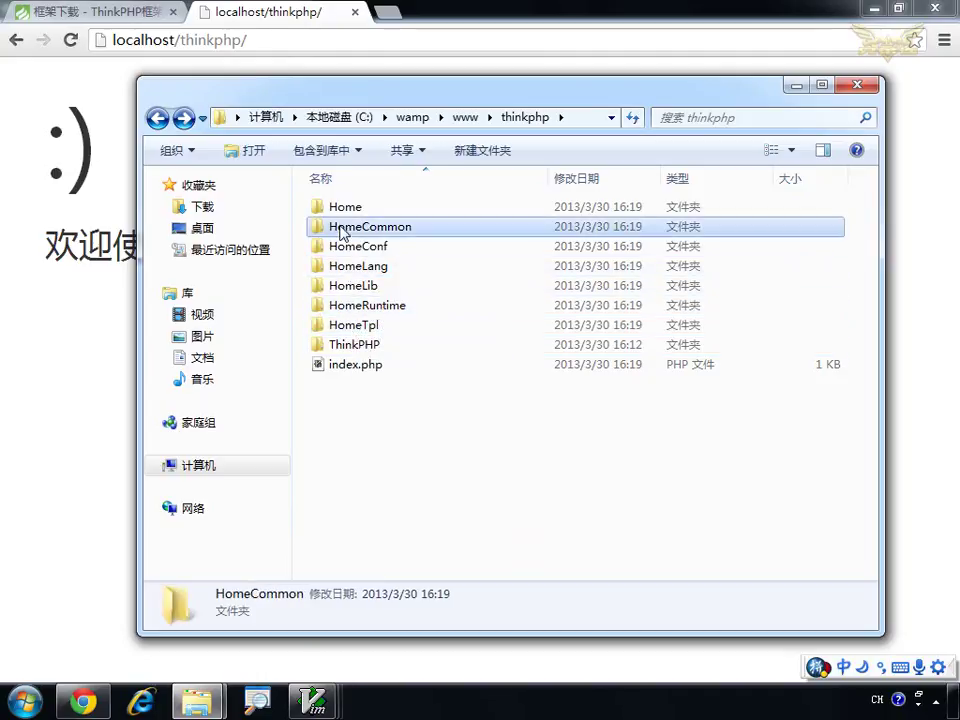
{"action": "left_click", "coordinate": [343, 246]}
{"action": "left_click", "coordinate": [347, 267]}
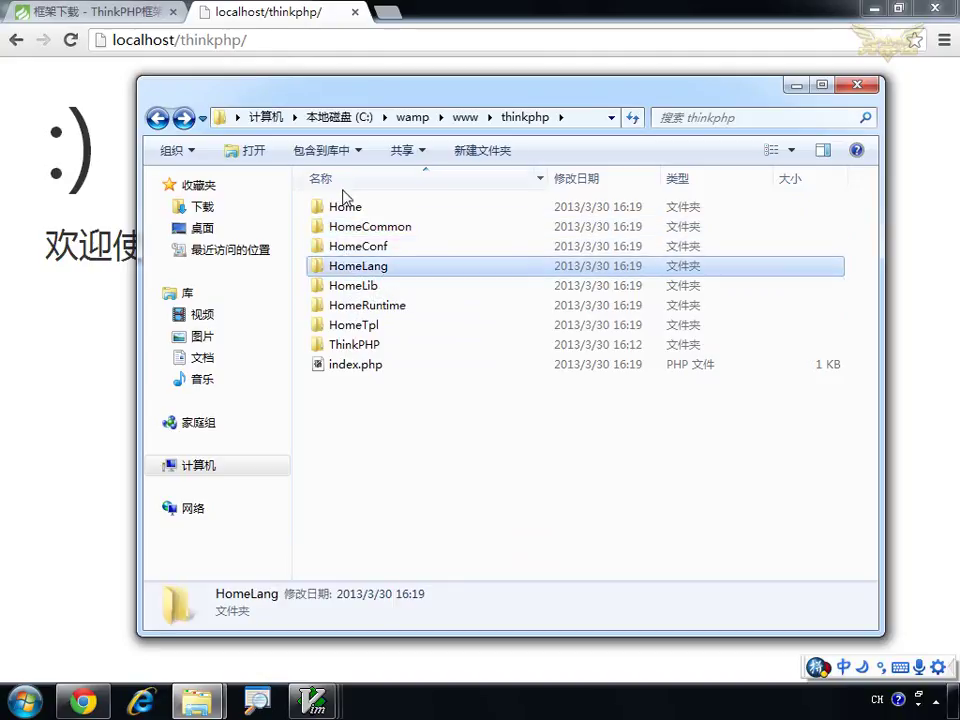
Step: Delete all folders from Home through HomeTpl in the thinkphp project folder
{"action": "left_click", "coordinate": [350, 328]}
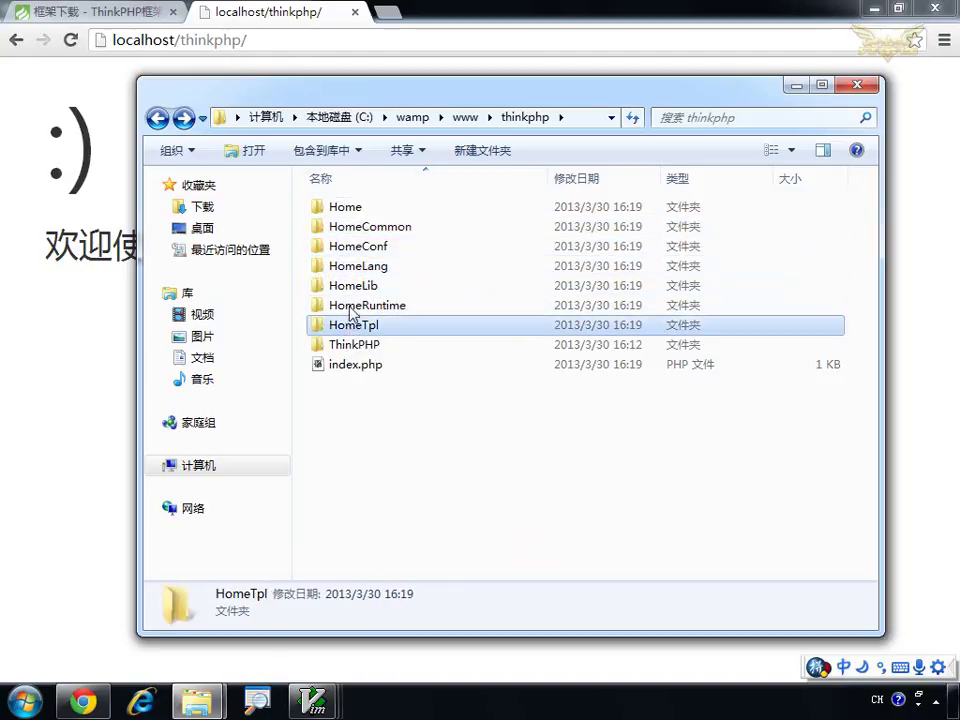
{"action": "left_click", "coordinate": [348, 210], "text": "shift"}
{"action": "key", "text": "Delete"}
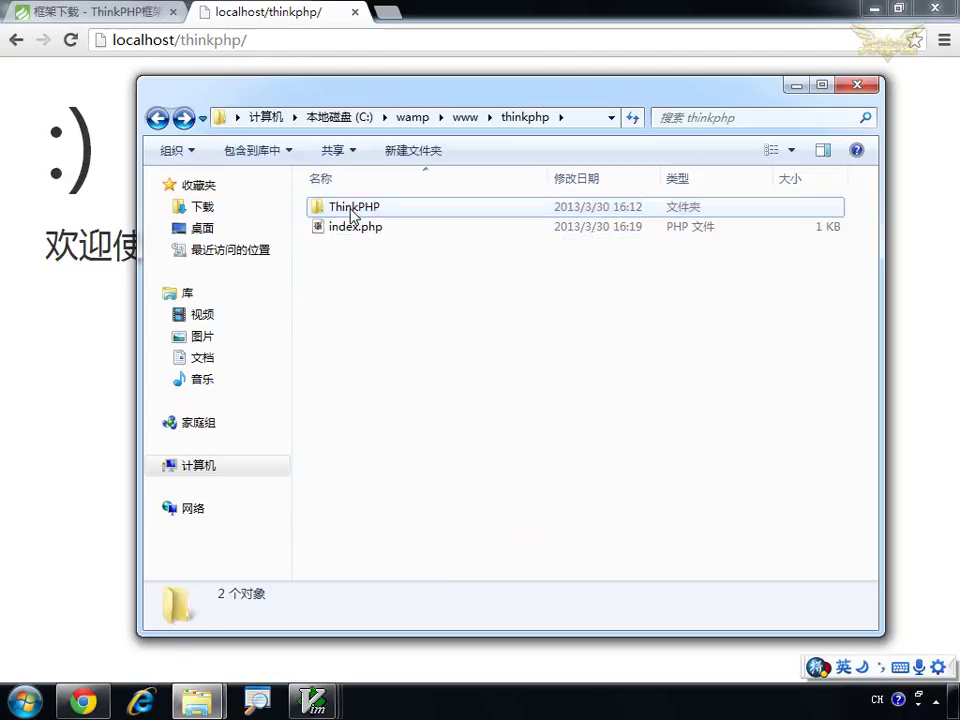
Step: Switch to index.php in GVim, restore the APP_PATH value to './Home/' with its trailing slash and save
{"action": "mouse_move", "coordinate": [315, 700]}
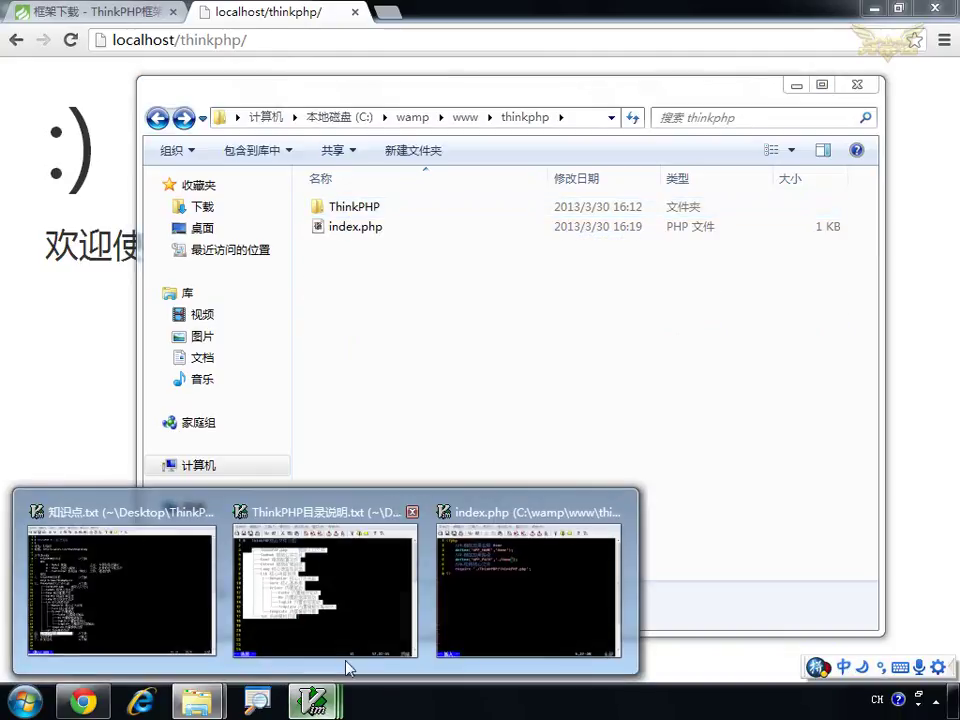
{"action": "left_click", "coordinate": [486, 604]}
{"action": "type", "text": "/Home/');"}
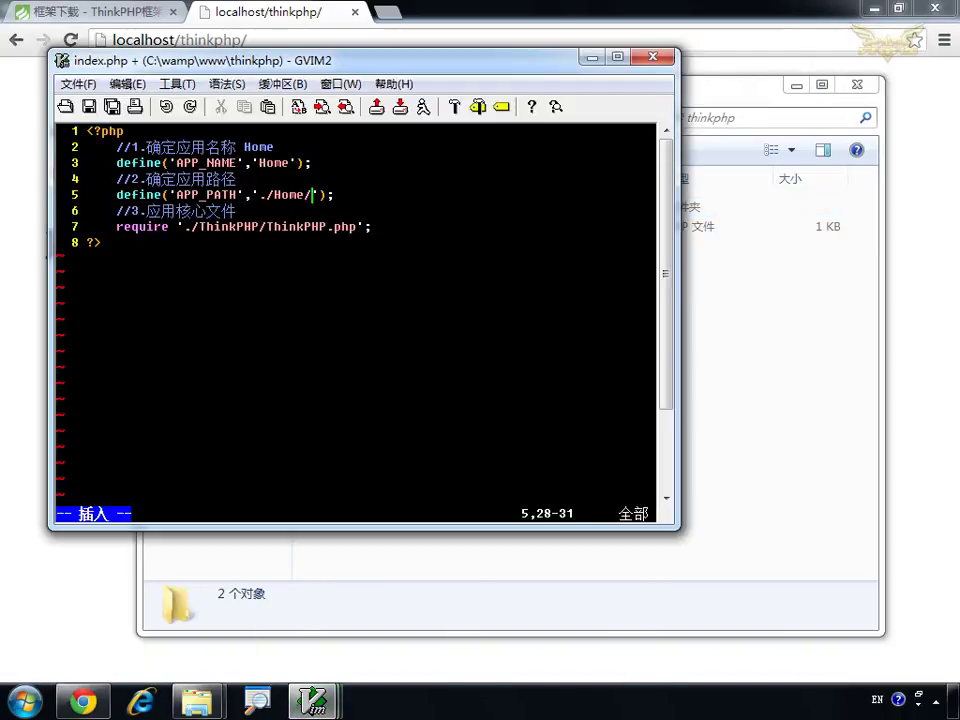
{"action": "key", "text": "ctrl+s"}
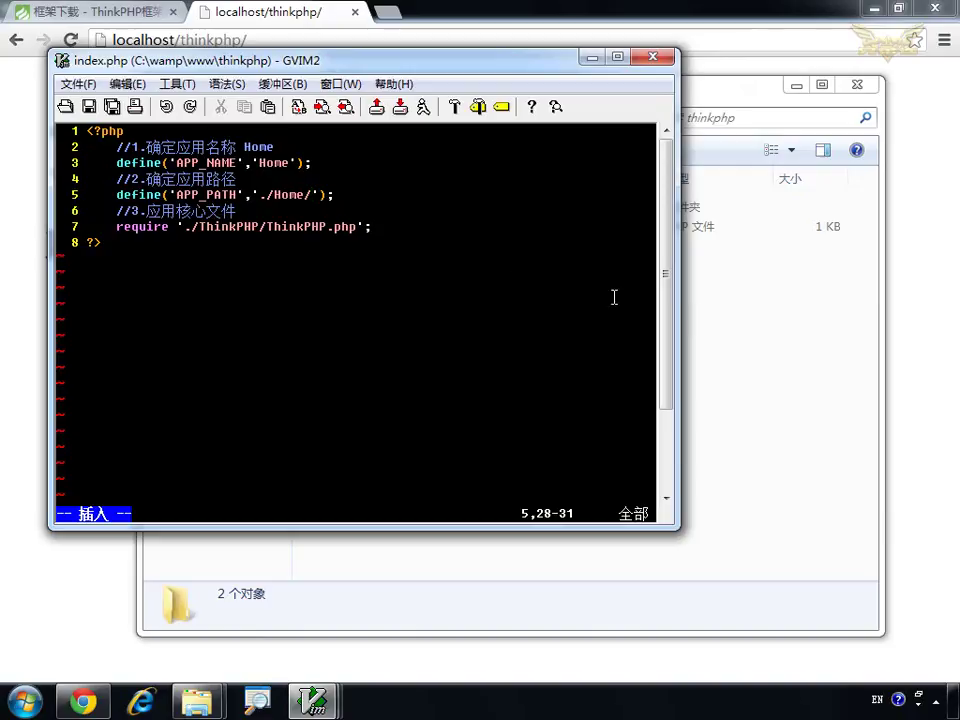
Step: Switch to Chrome, reload localhost/thinkphp to regenerate the application, and return to the project folder
{"action": "left_click", "coordinate": [744, 319]}
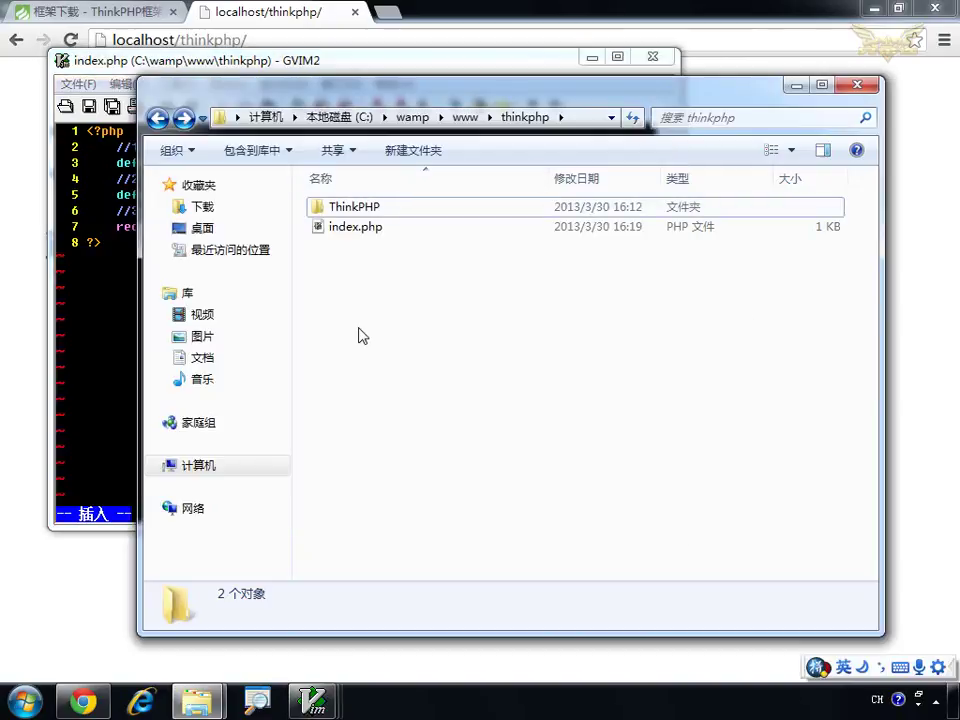
{"action": "left_click", "coordinate": [92, 166]}
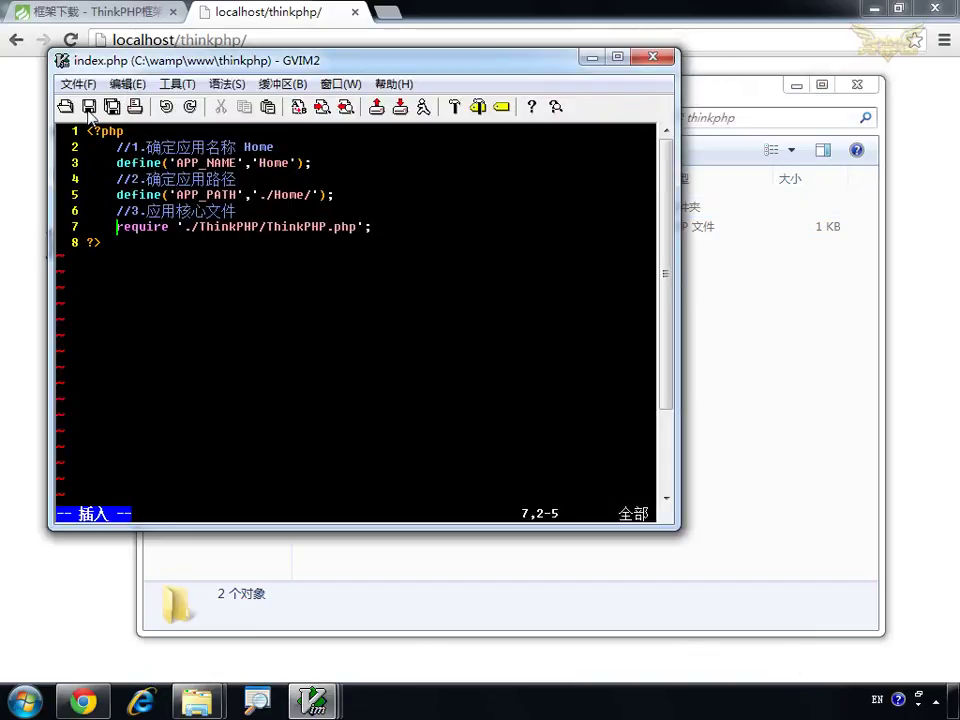
{"action": "left_click", "coordinate": [20, 472]}
{"action": "key", "text": "F5"}
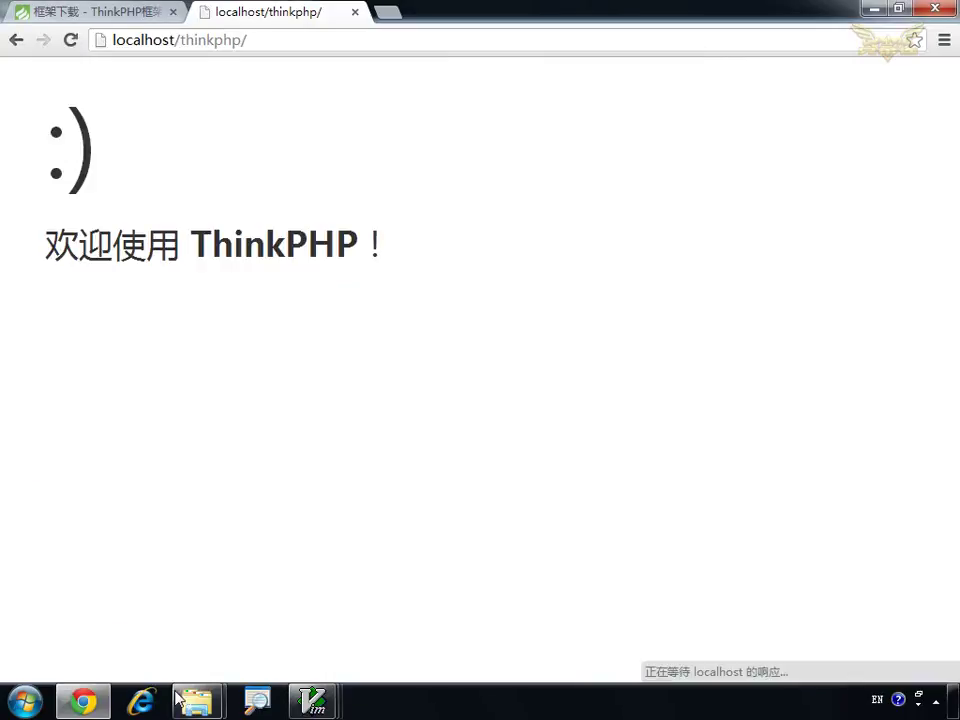
{"action": "mouse_move", "coordinate": [197, 700]}
{"action": "left_click", "coordinate": [304, 618]}
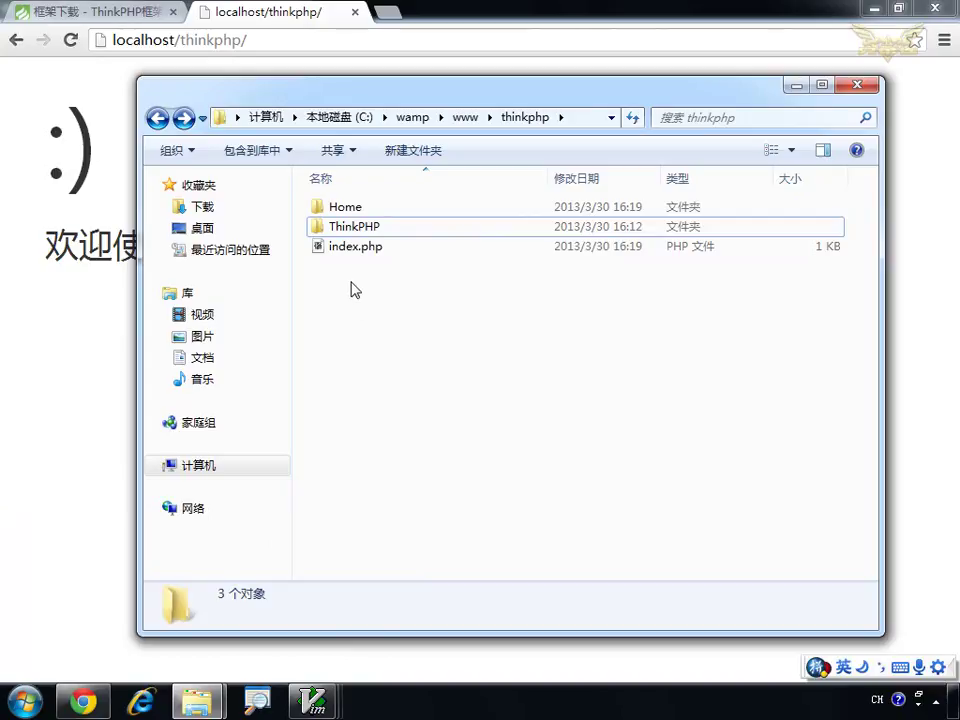
Step: Duplicate index.php within the thinkphp project folder
{"action": "left_click", "coordinate": [352, 250]}
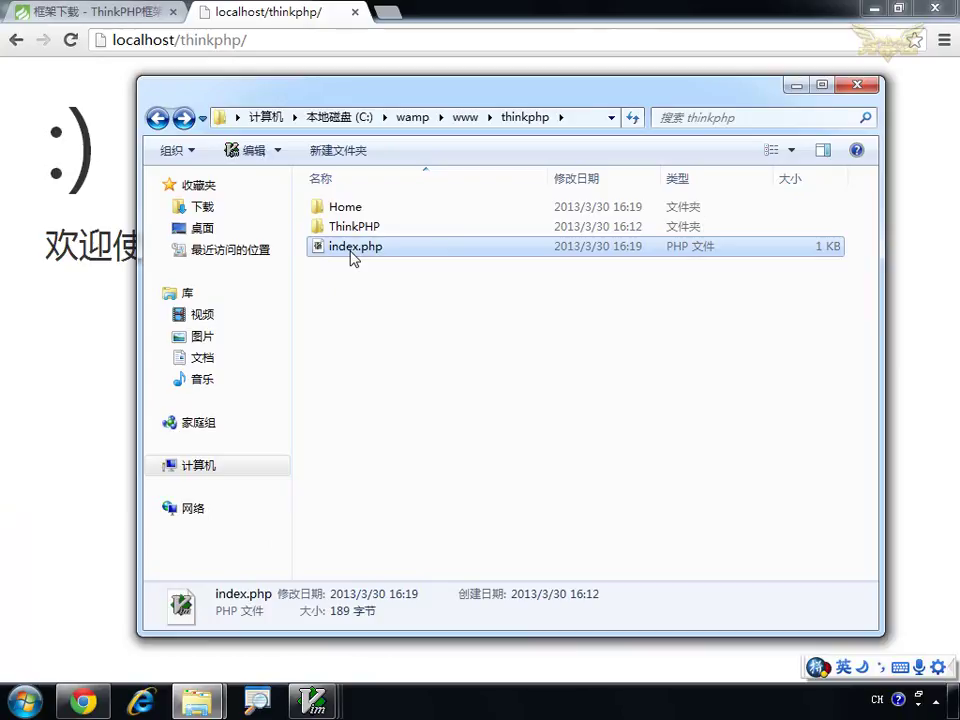
{"action": "key", "text": "ctrl+c"}
{"action": "key", "text": "ctrl+v"}
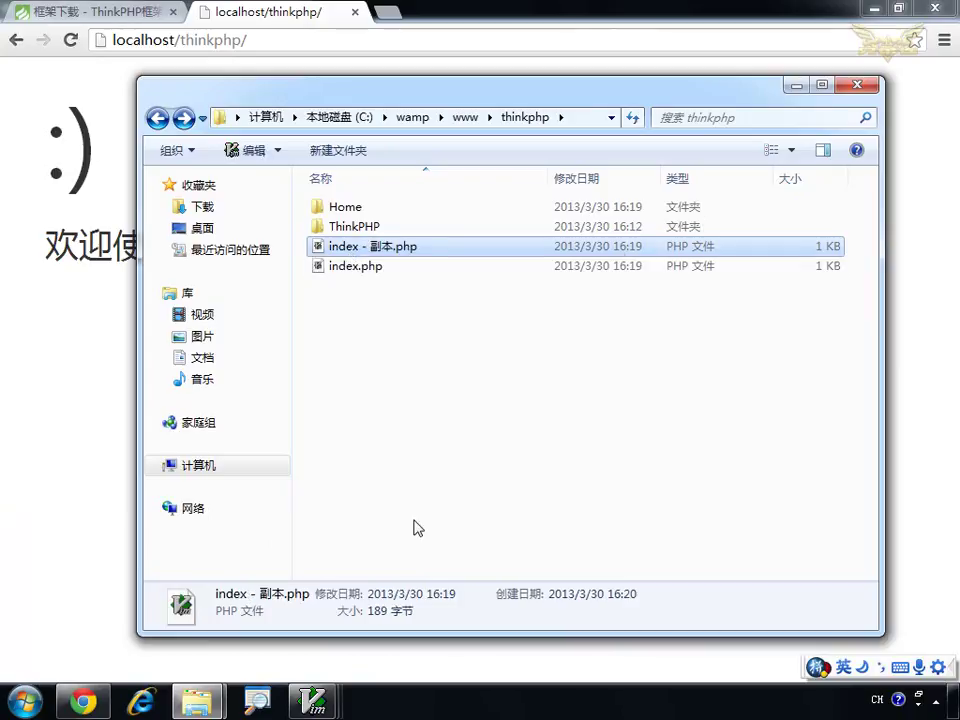
Step: Rename the copy of index.php to admin.php
{"action": "key", "text": "F2"}
{"action": "key", "text": "BackSpace"}
{"action": "key", "text": "BackSpace"}
{"action": "key", "text": "BackSpace"}
{"action": "key", "text": "BackSpace"}
{"action": "key", "text": "BackSpace"}
{"action": "key", "text": "BackSpace"}
{"action": "key", "text": "BackSpace"}
{"action": "key", "text": "BackSpace"}
{"action": "key", "text": "BackSpace"}
{"action": "key", "text": "BackSpace"}
{"action": "type", "text": "admin"}
{"action": "key", "text": "Return"}
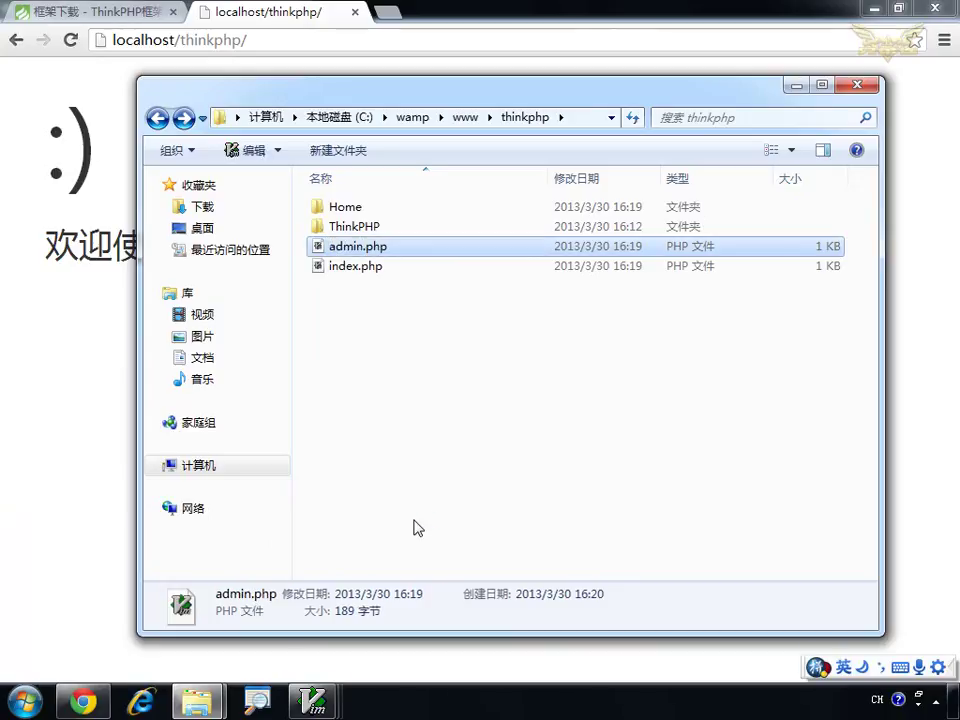
Step: Open admin.php and change the application name to Admin in the first comment and the APP_NAME definition
{"action": "key", "text": "Return"}
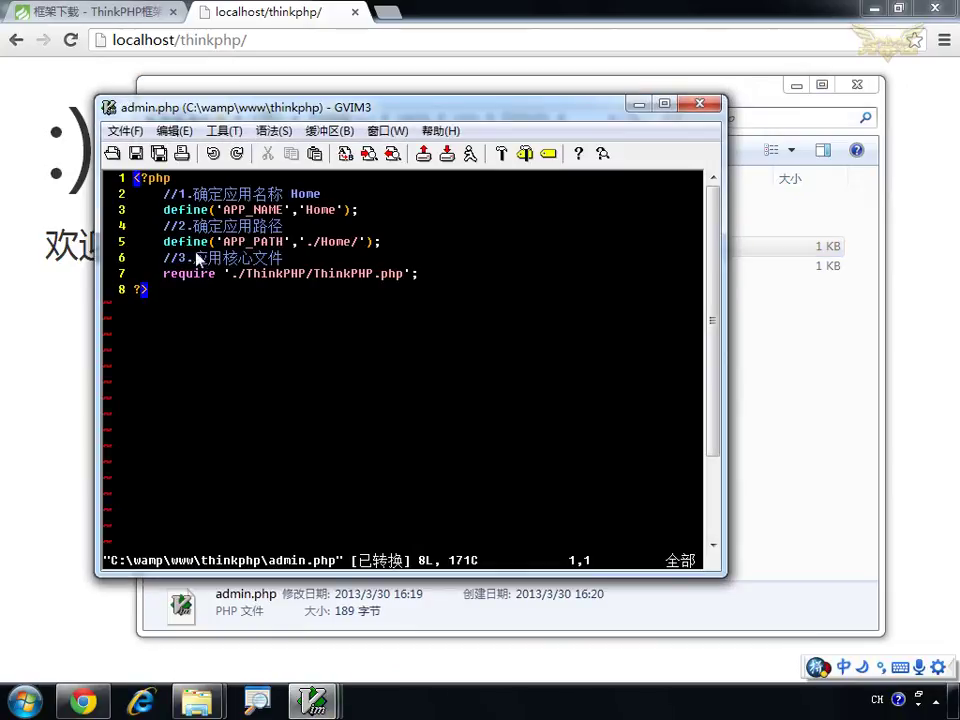
{"action": "left_click_drag", "start_coordinate": [291, 195], "coordinate": [325, 197]}
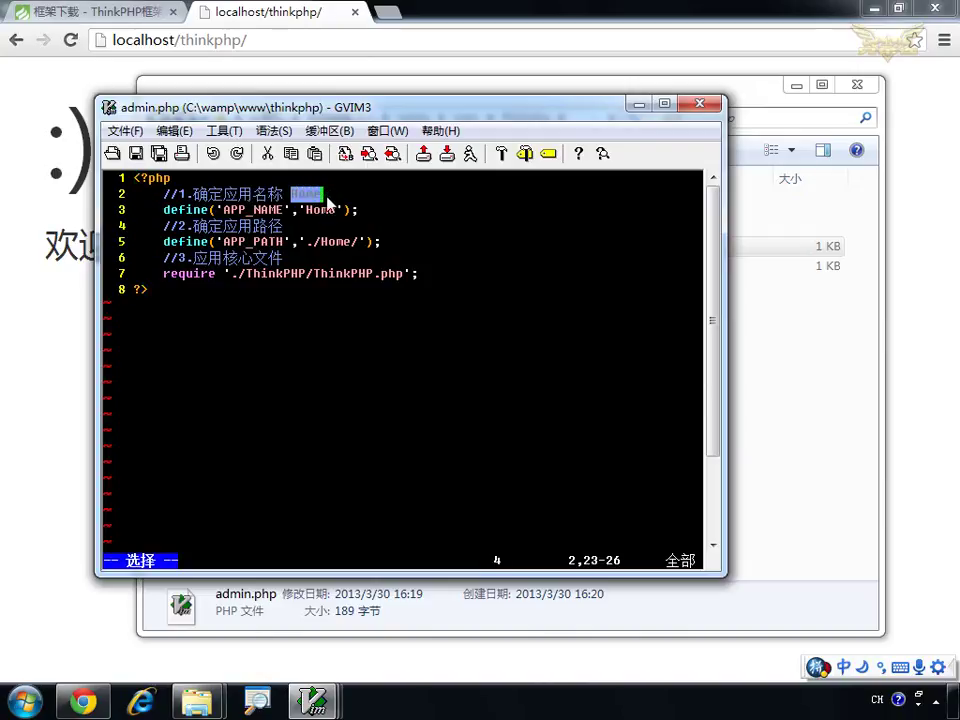
{"action": "type", "text": "Admin"}
{"action": "key", "text": "Return"}
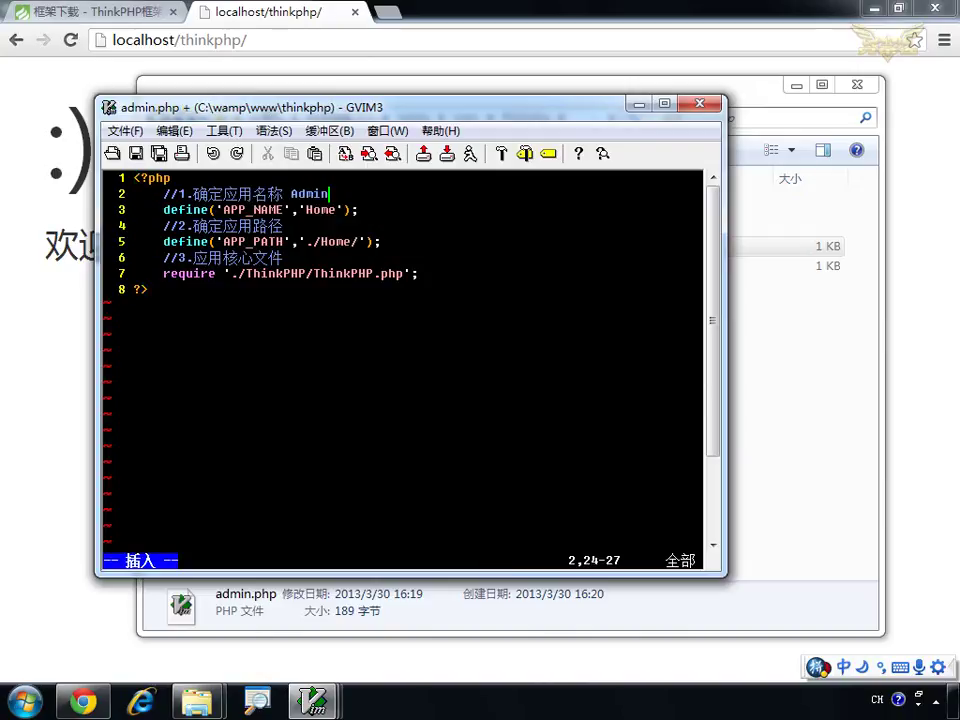
{"action": "left_click", "coordinate": [323, 210]}
{"action": "double_click", "coordinate": [323, 210]}
{"action": "type", "text": "Admin"}
Step: Change the APP_PATH value in admin.php to './Admin/' and save the file
{"action": "left_click", "coordinate": [353, 241]}
{"action": "key", "text": "BackSpace"}
{"action": "key", "text": "BackSpace"}
{"action": "key", "text": "BackSpace"}
{"action": "key", "text": "BackSpace"}
{"action": "type", "text": "Admin"}
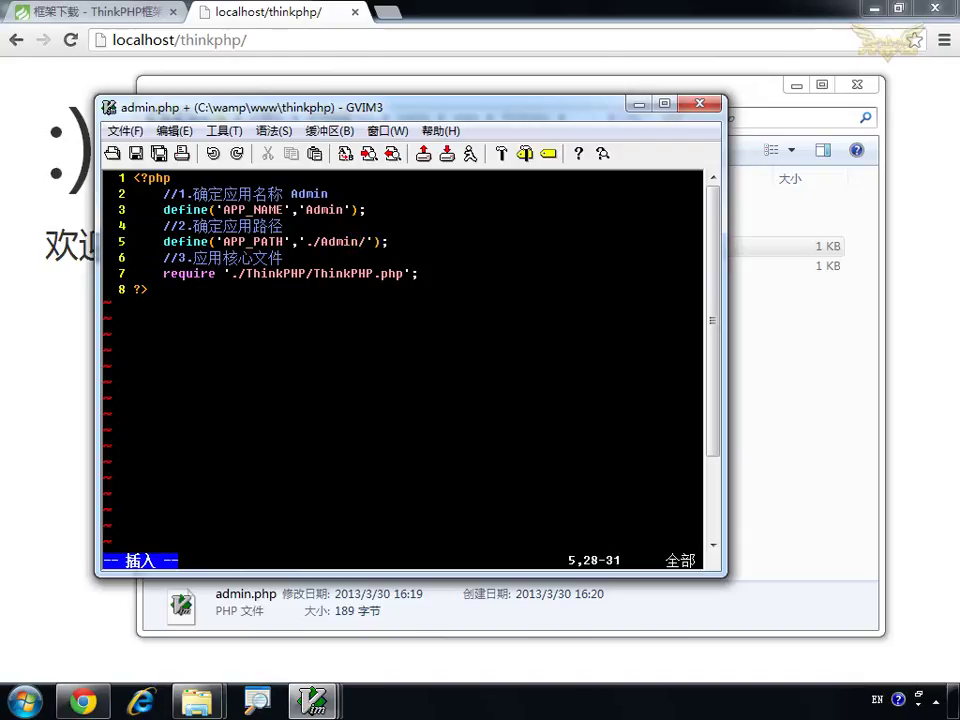
{"action": "key", "text": "ctrl+s"}
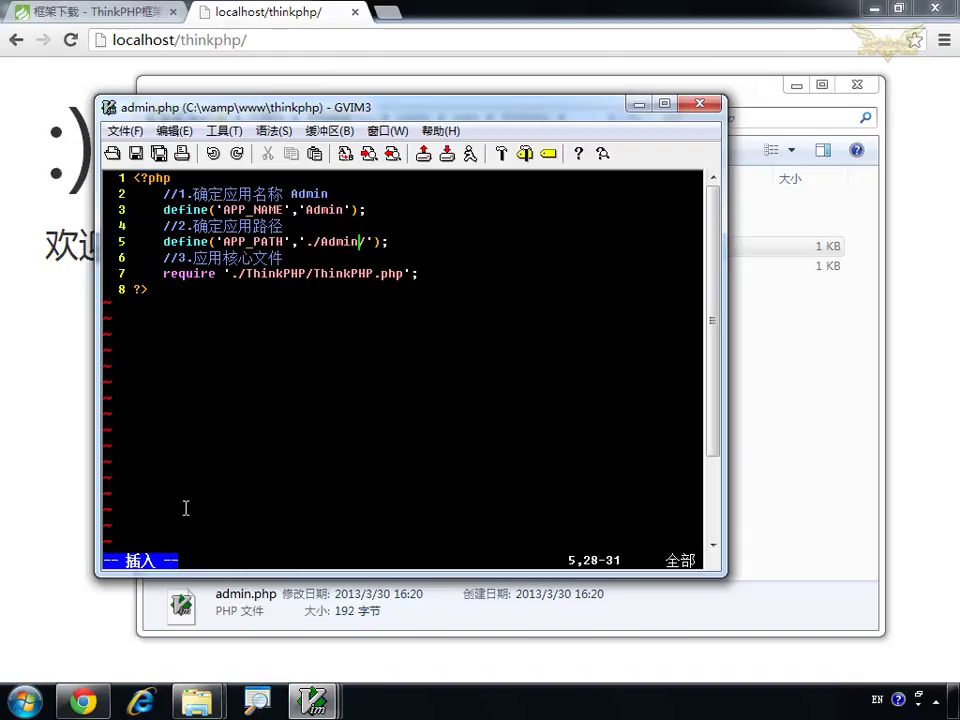
Step: Switch to Chrome and open localhost/thinkphp/admin.php
{"action": "left_click", "coordinate": [60, 520]}
{"action": "left_click", "coordinate": [272, 43]}
{"action": "left_click", "coordinate": [272, 43]}
{"action": "type", "text": "admin.php"}
{"action": "key", "text": "Return"}
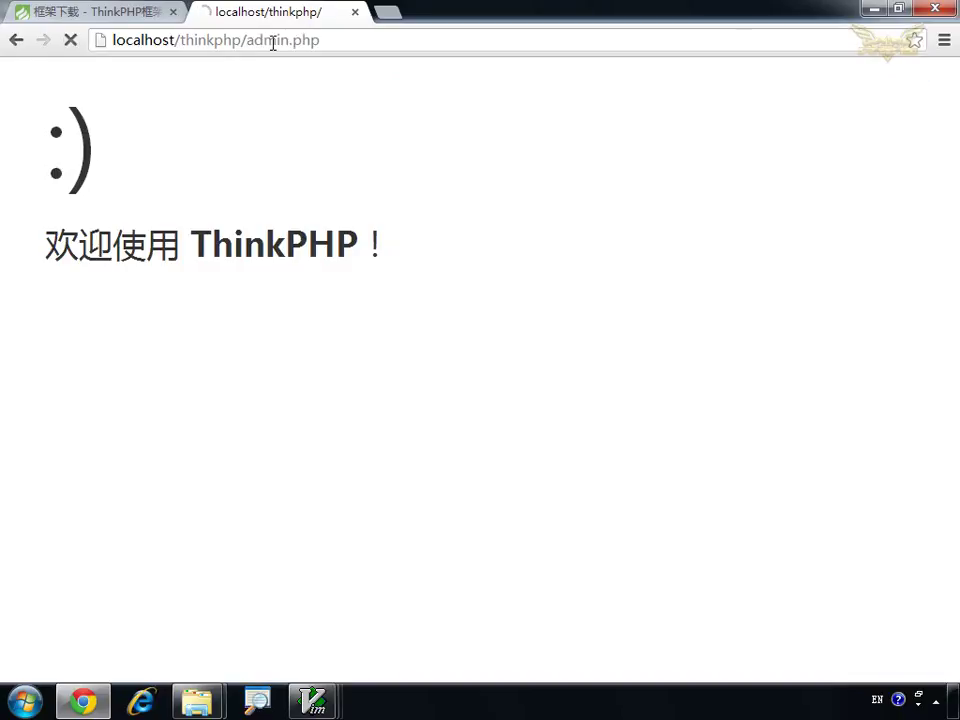
Step: Switch to the thinkphp folder in Windows Explorer, check the Admin and Home folders, and open Home
{"action": "left_click", "coordinate": [200, 708]}
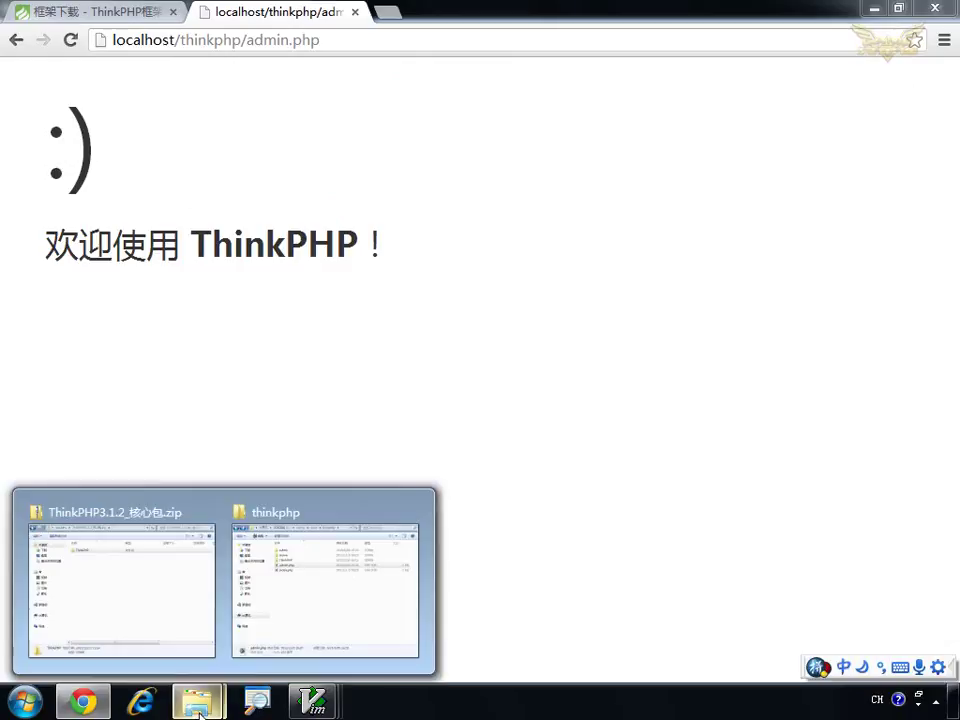
{"action": "left_click", "coordinate": [305, 606]}
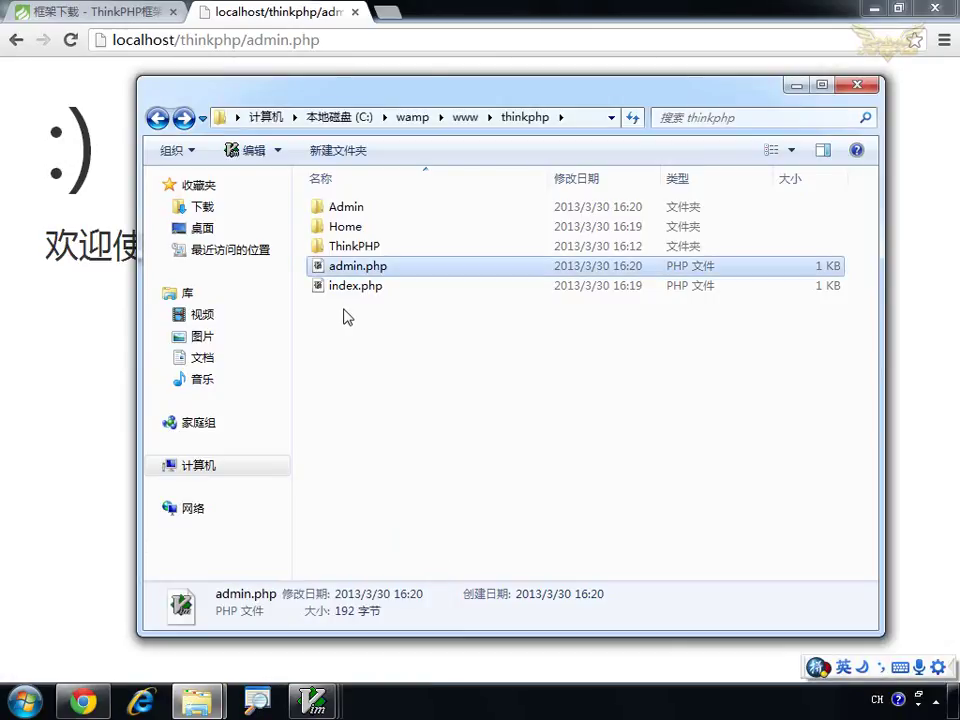
{"action": "left_click", "coordinate": [354, 210]}
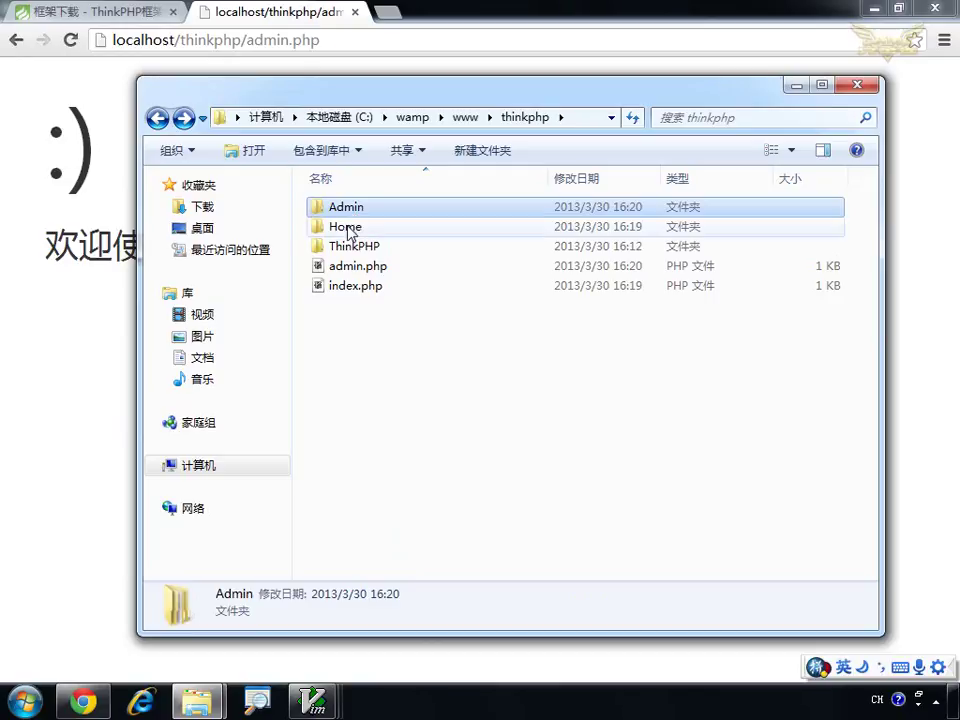
{"action": "left_click", "coordinate": [345, 230]}
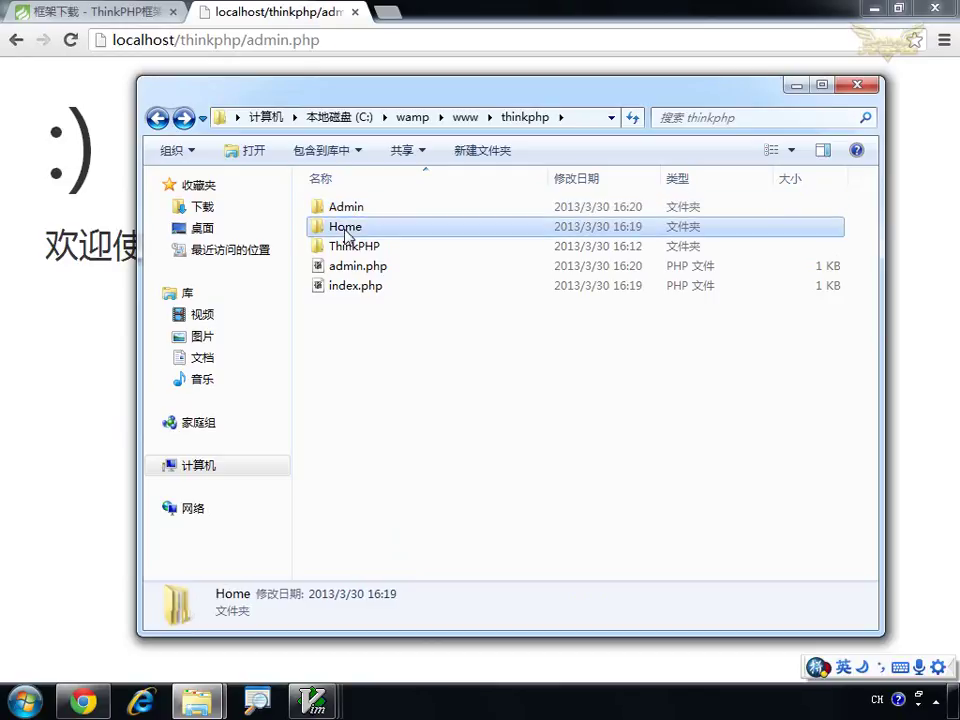
{"action": "double_click", "coordinate": [345, 230]}
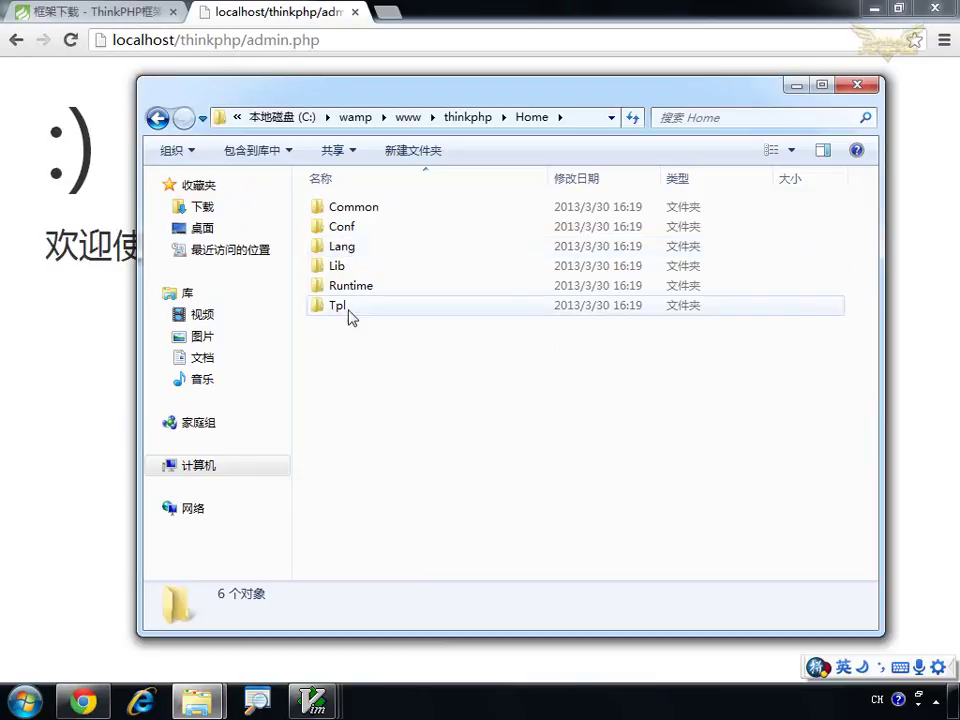
Step: Go through the Home application's Common, Conf, Lang, Lib, Runtime and Tpl subfolders one by one
{"action": "left_click", "coordinate": [357, 210]}
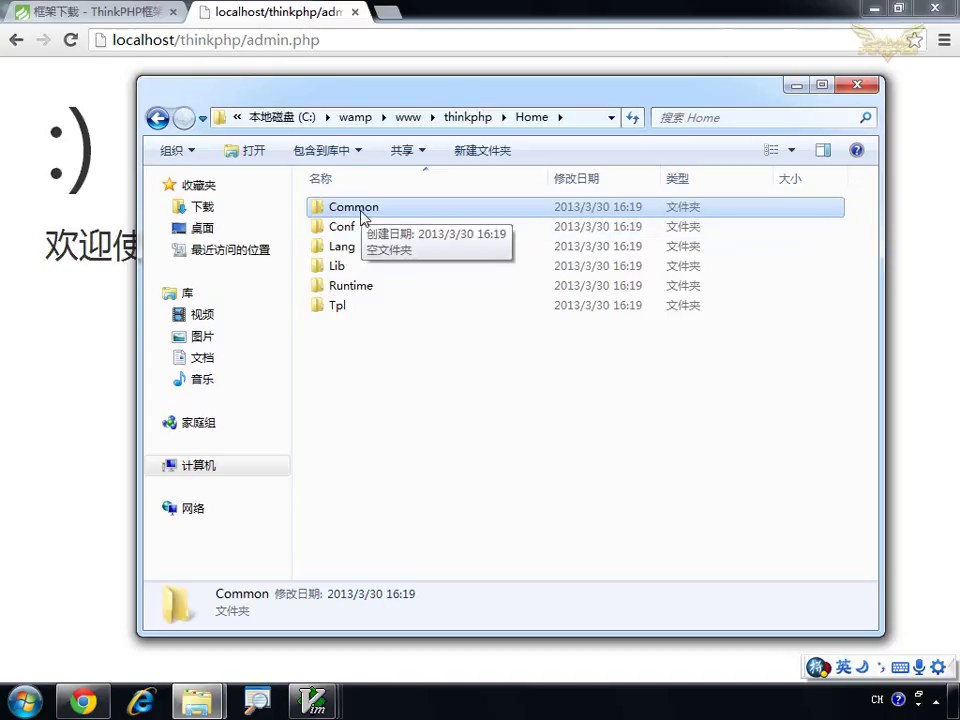
{"action": "left_click", "coordinate": [349, 230]}
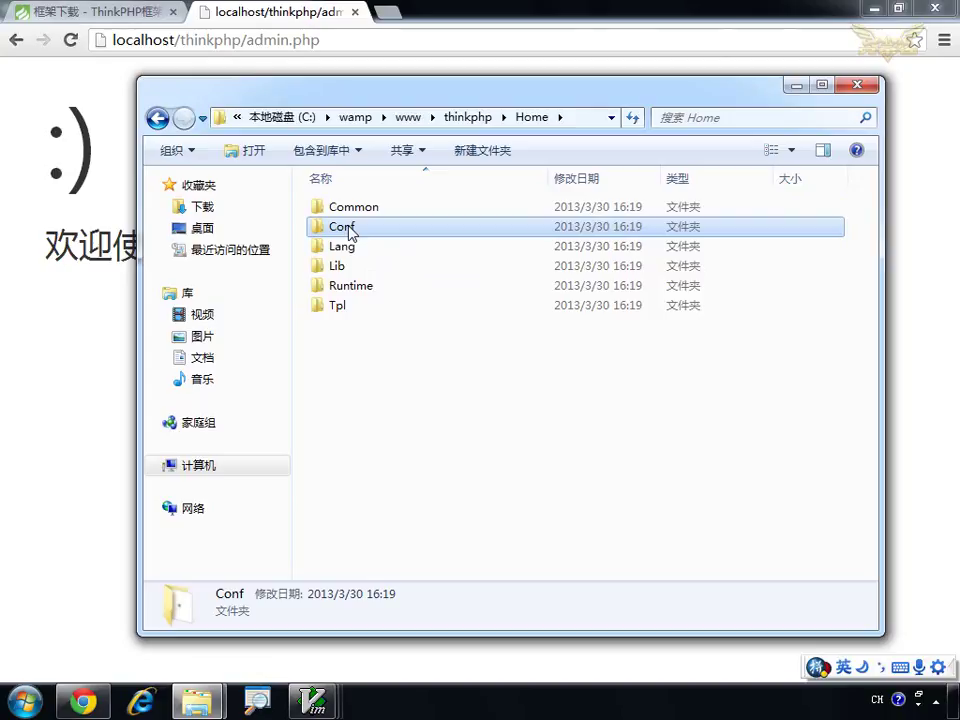
{"action": "left_click", "coordinate": [347, 252]}
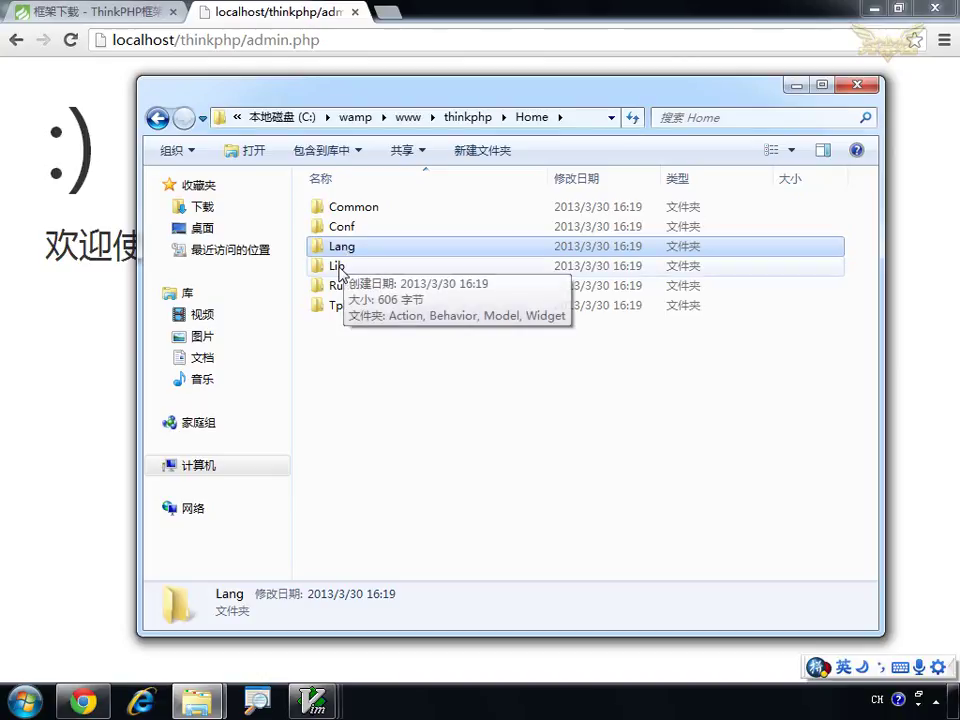
{"action": "left_click", "coordinate": [340, 268]}
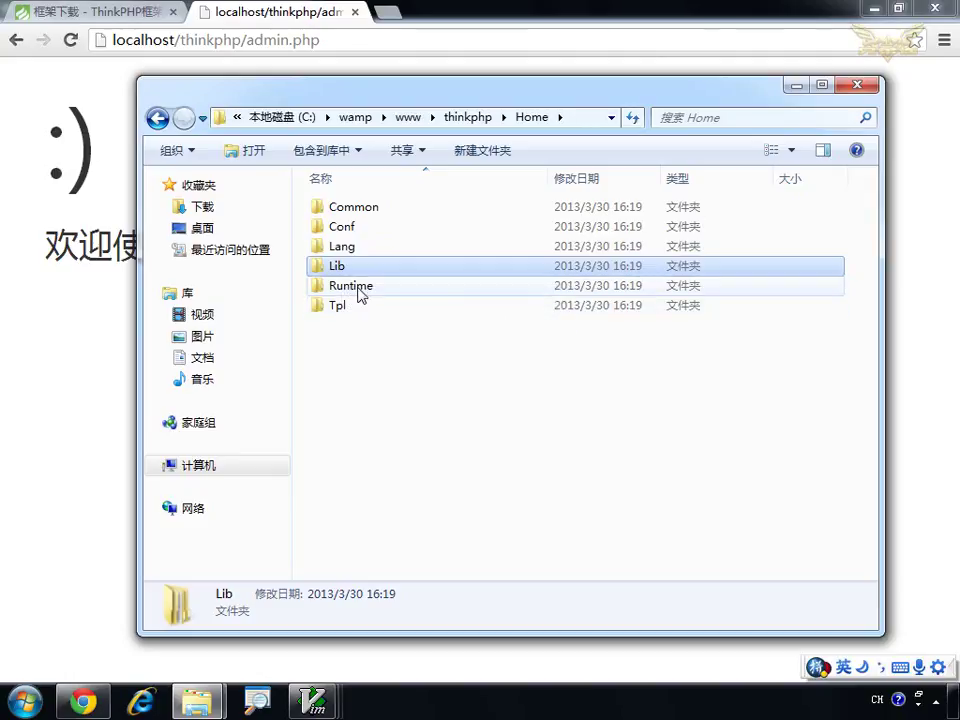
{"action": "left_click", "coordinate": [358, 290]}
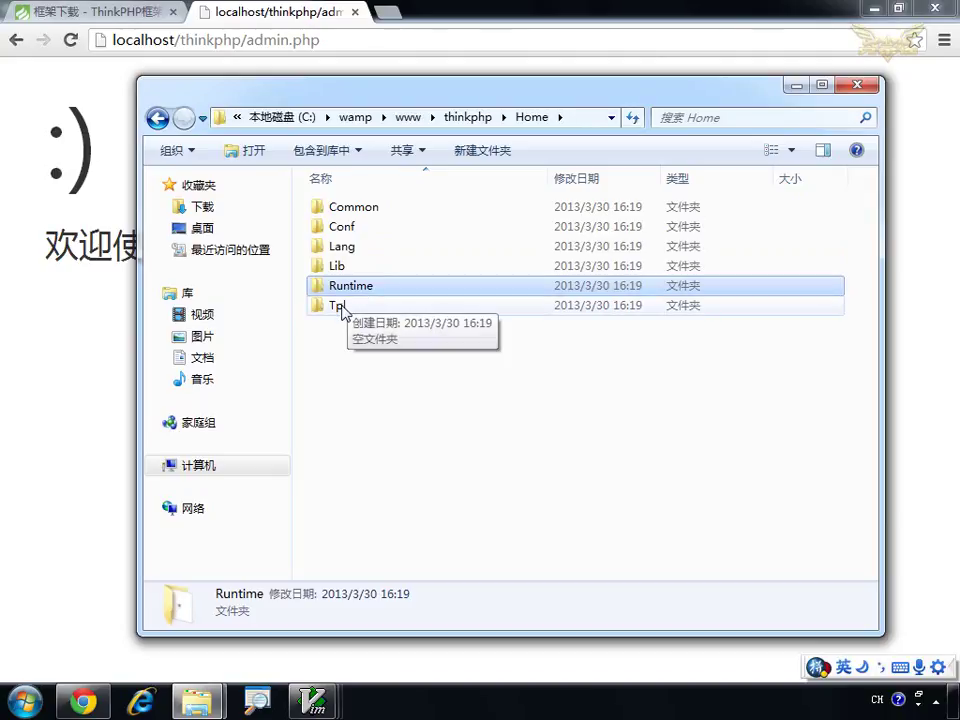
{"action": "left_click", "coordinate": [341, 308]}
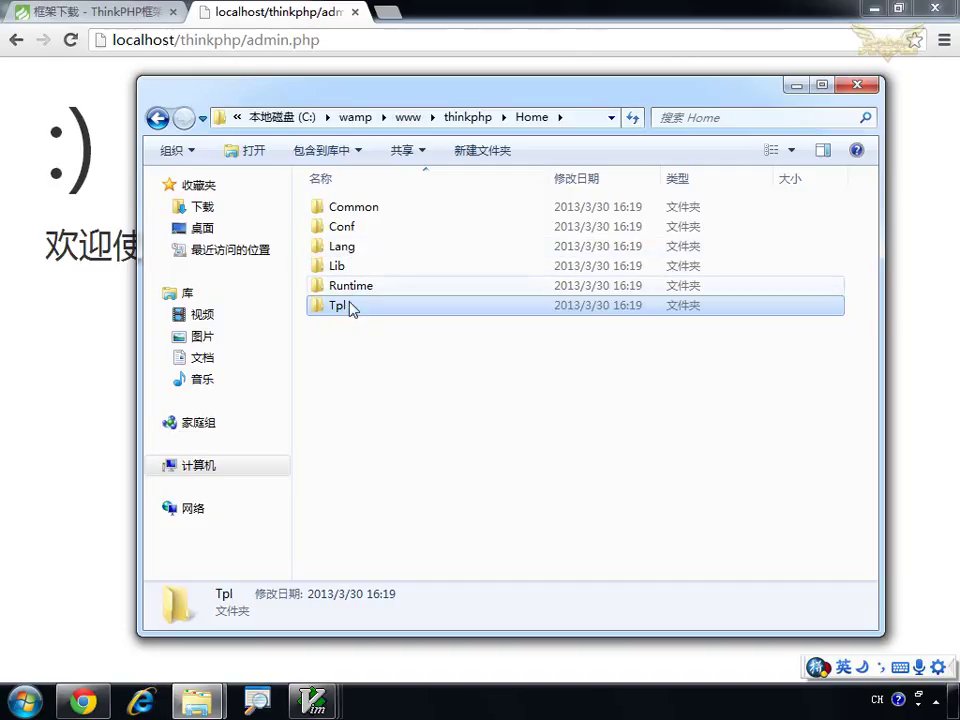
{"action": "left_click", "coordinate": [381, 420]}
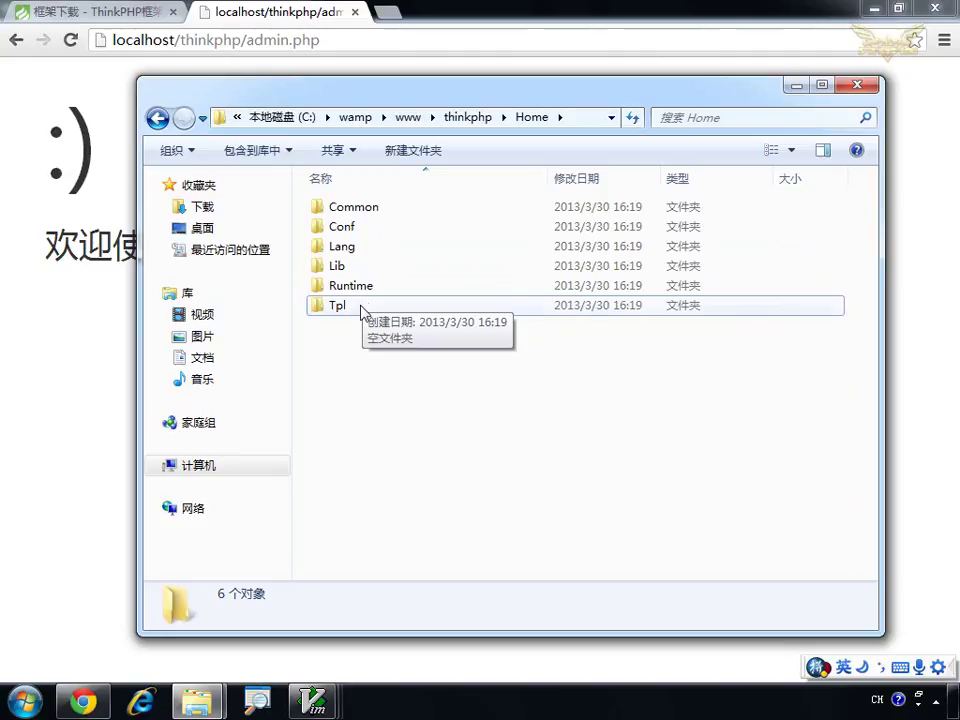
Step: Switch to ThinkPHP目录说明.txt in GVIM and copy the whole 项目目录结构及说明 section, from its heading through the Tpl line
{"action": "mouse_move", "coordinate": [313, 703]}
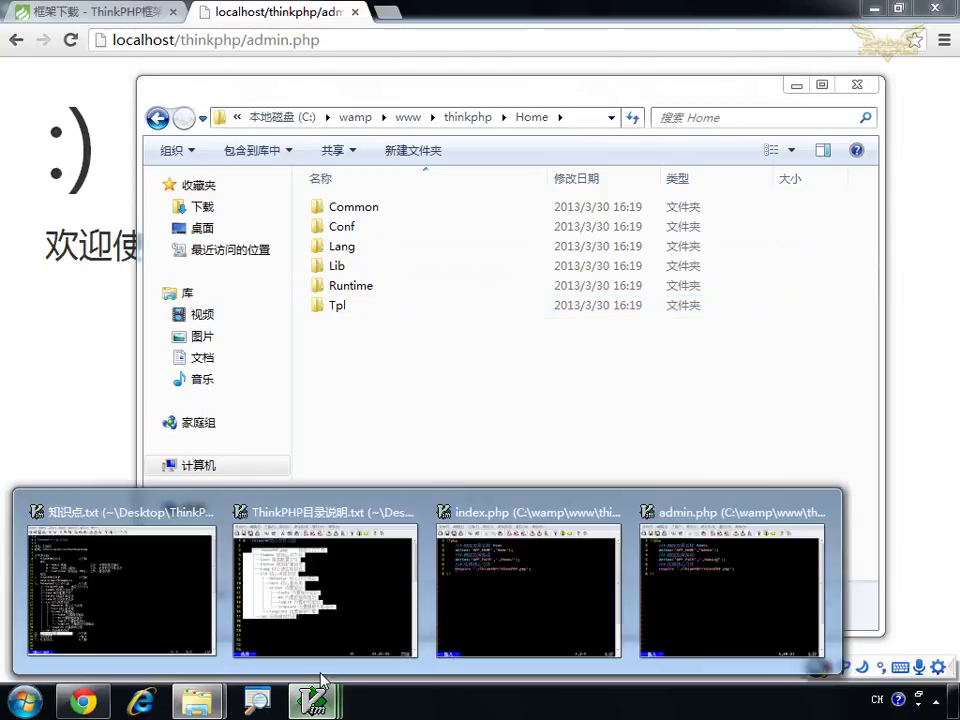
{"action": "left_click", "coordinate": [352, 598]}
{"action": "left_click", "coordinate": [443, 428]}
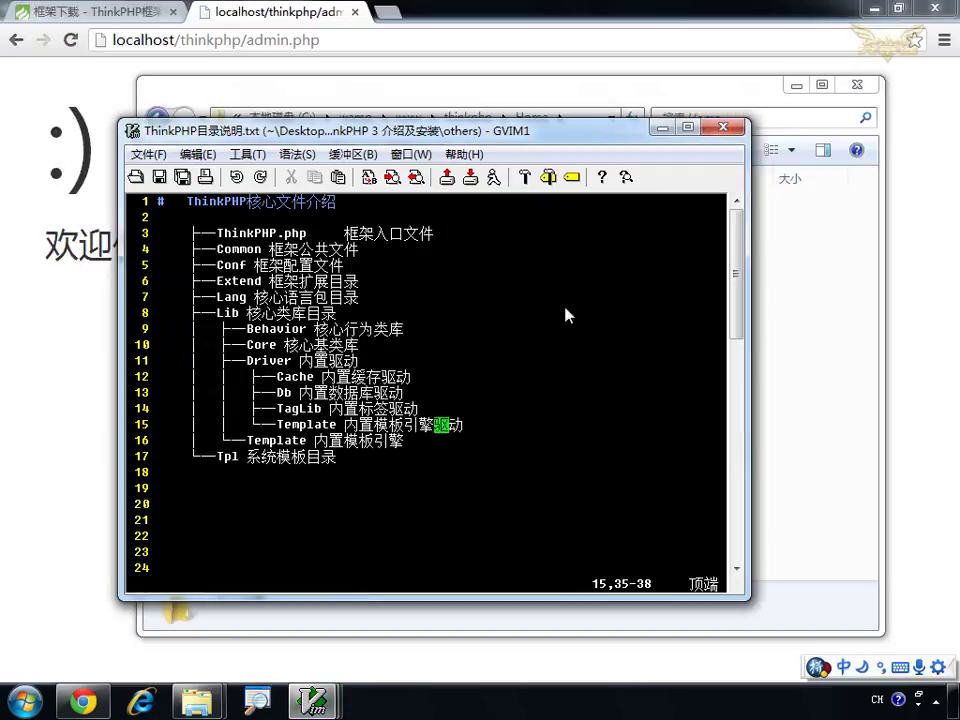
{"action": "left_click_drag", "start_coordinate": [735, 272], "coordinate": [738, 393]}
{"action": "left_click_drag", "start_coordinate": [221, 283], "coordinate": [355, 285]}
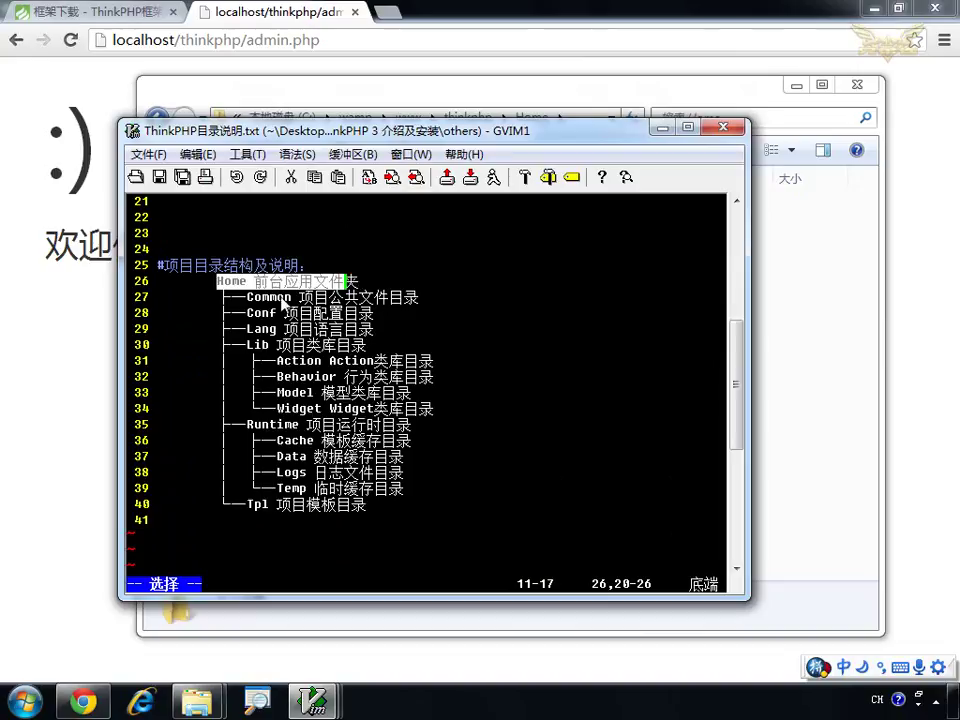
{"action": "left_click_drag", "start_coordinate": [247, 297], "coordinate": [279, 333]}
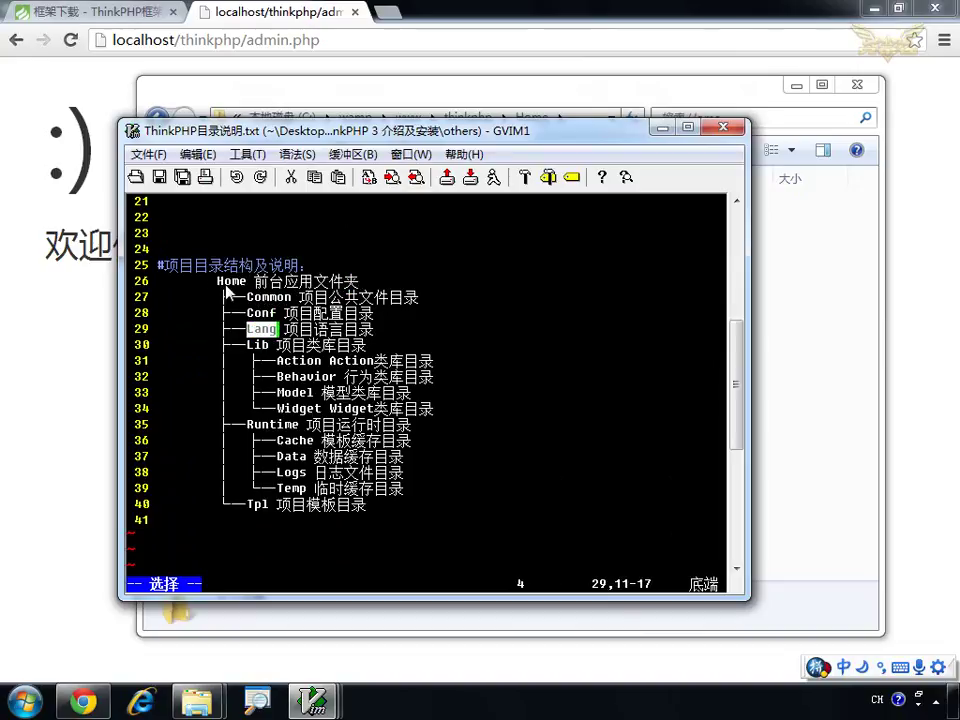
{"action": "left_click_drag", "start_coordinate": [158, 265], "coordinate": [358, 408]}
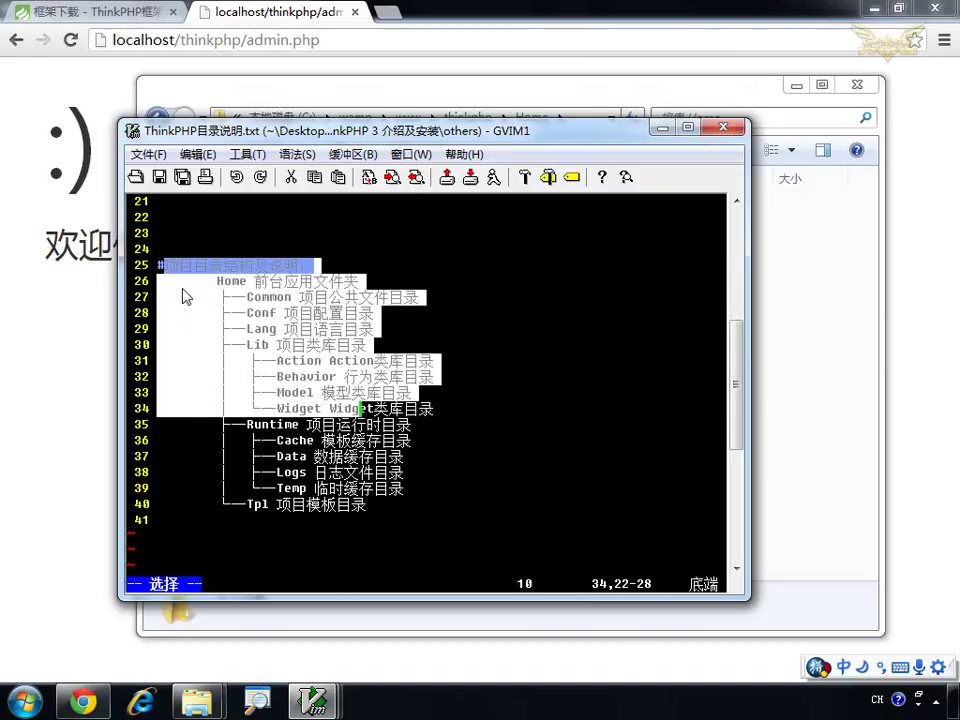
{"action": "left_click_drag", "start_coordinate": [156, 264], "coordinate": [398, 509]}
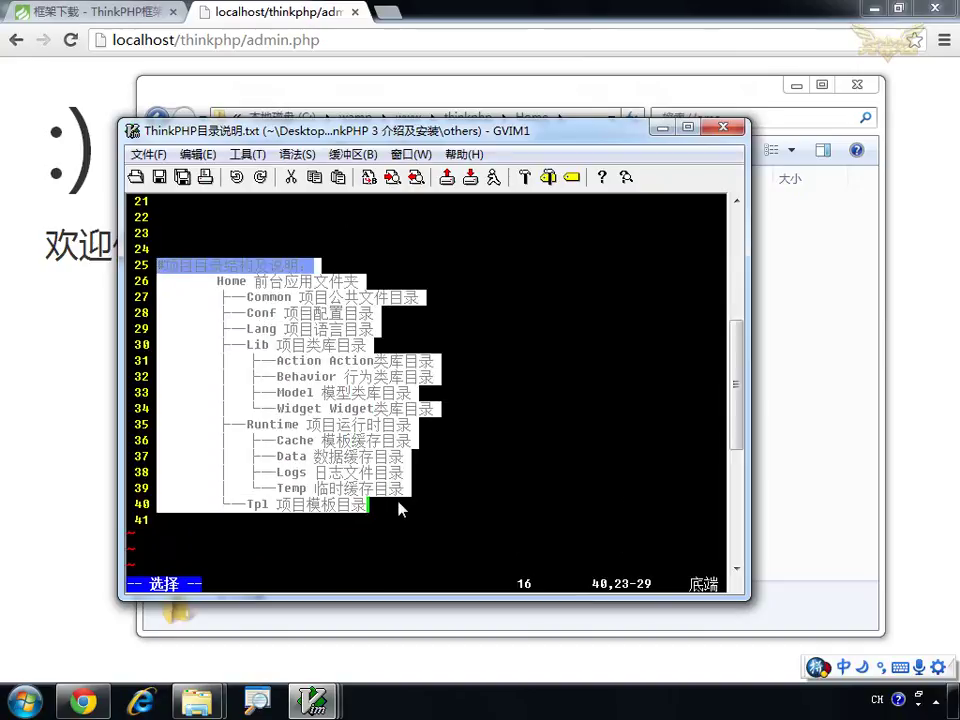
Step: In 知识点.txt, paste the copied directory structure, indented on a new line below 五、项目搭建, and save the file
{"action": "mouse_move", "coordinate": [313, 700]}
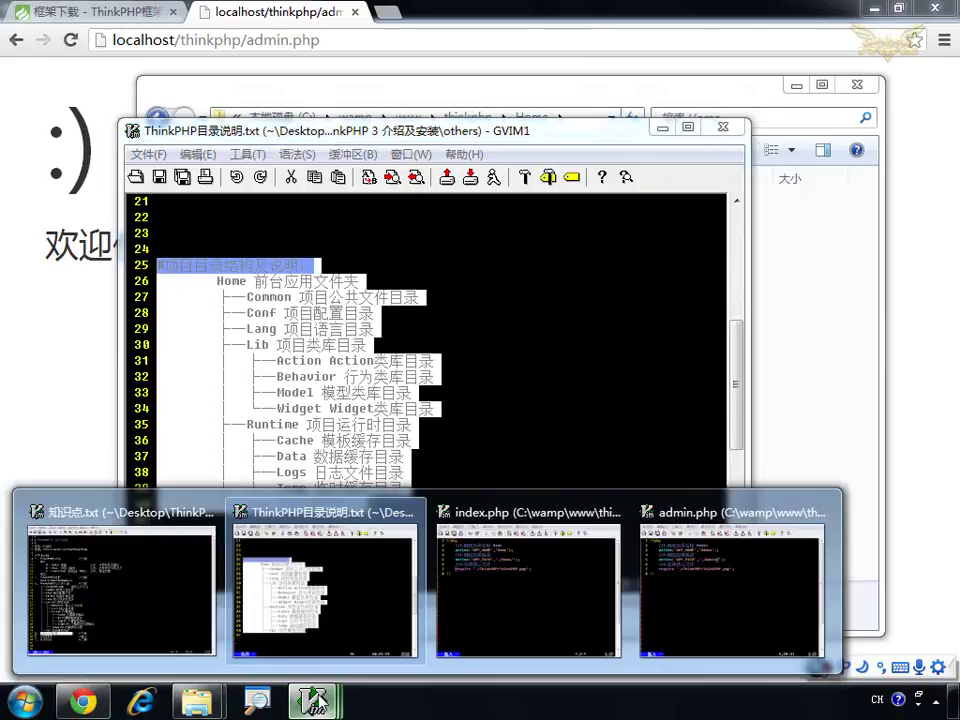
{"action": "left_click", "coordinate": [135, 592]}
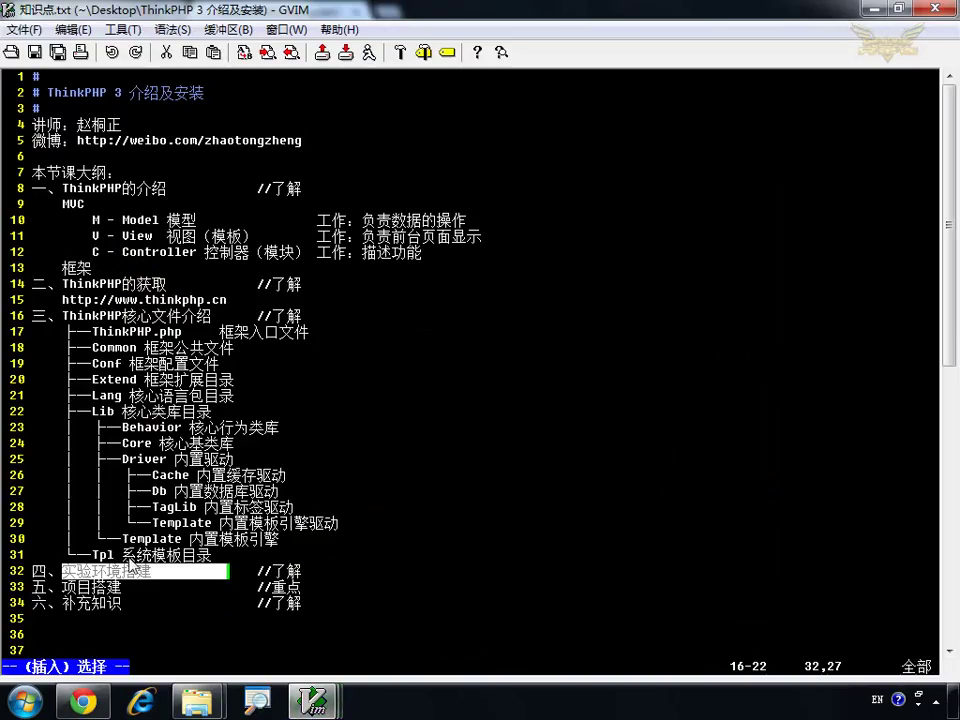
{"action": "left_click", "coordinate": [200, 570]}
{"action": "left_click", "coordinate": [313, 586]}
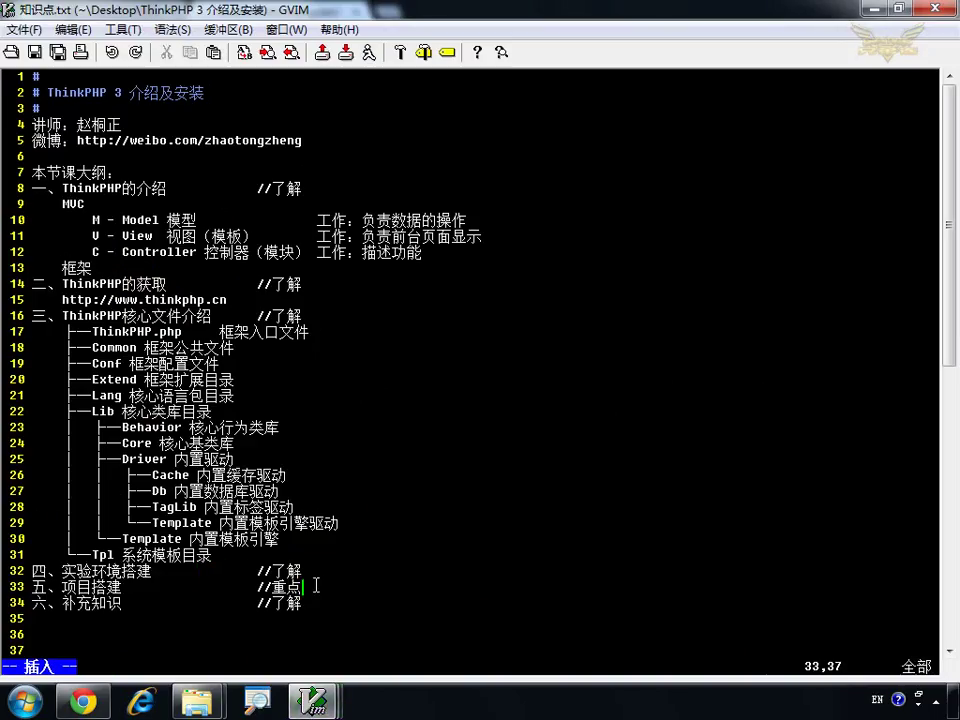
{"action": "key", "text": "Return"}
{"action": "key", "text": "Tab"}
{"action": "key", "text": "ctrl+v"}
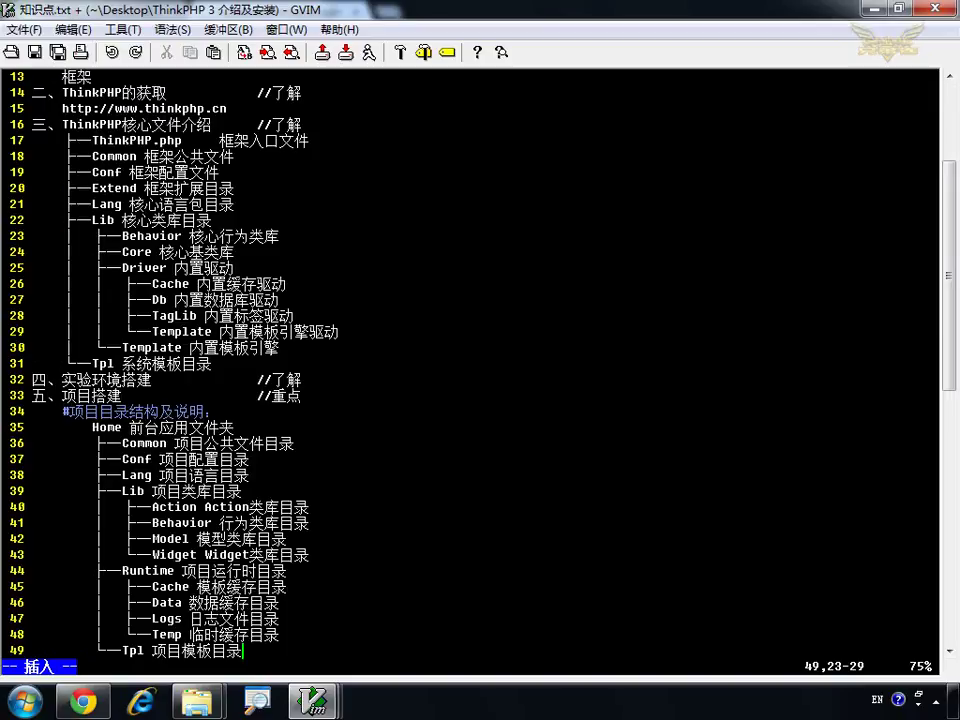
{"action": "key", "text": "ctrl+s"}
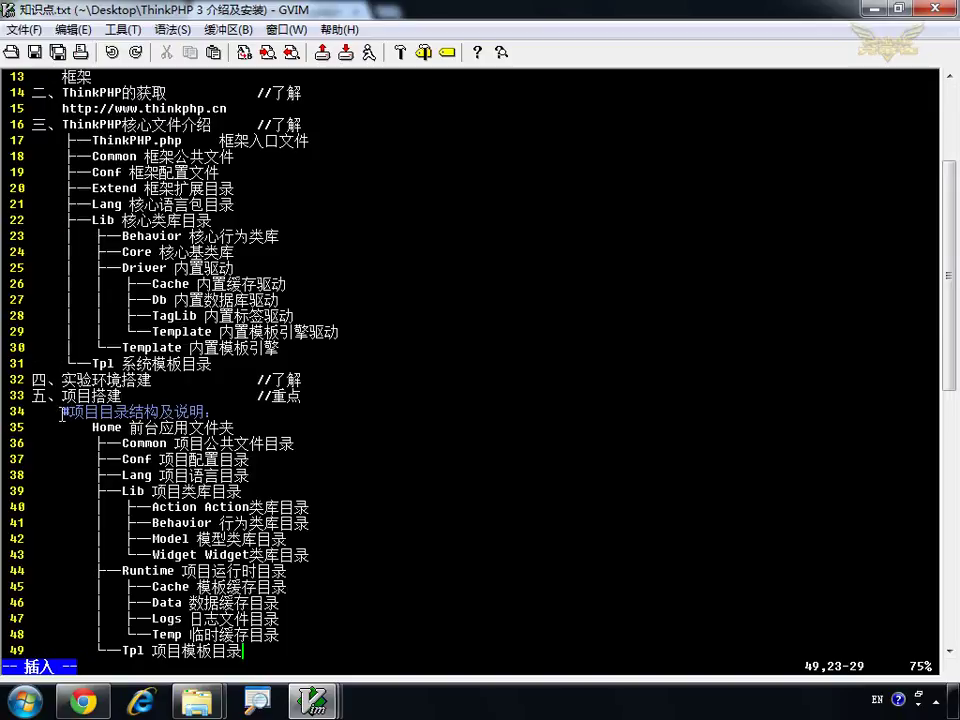
Step: Review the 五、项目搭建 section in the notes, examining the Home directory tree and the description of each folder
{"action": "left_click_drag", "start_coordinate": [63, 397], "coordinate": [139, 405]}
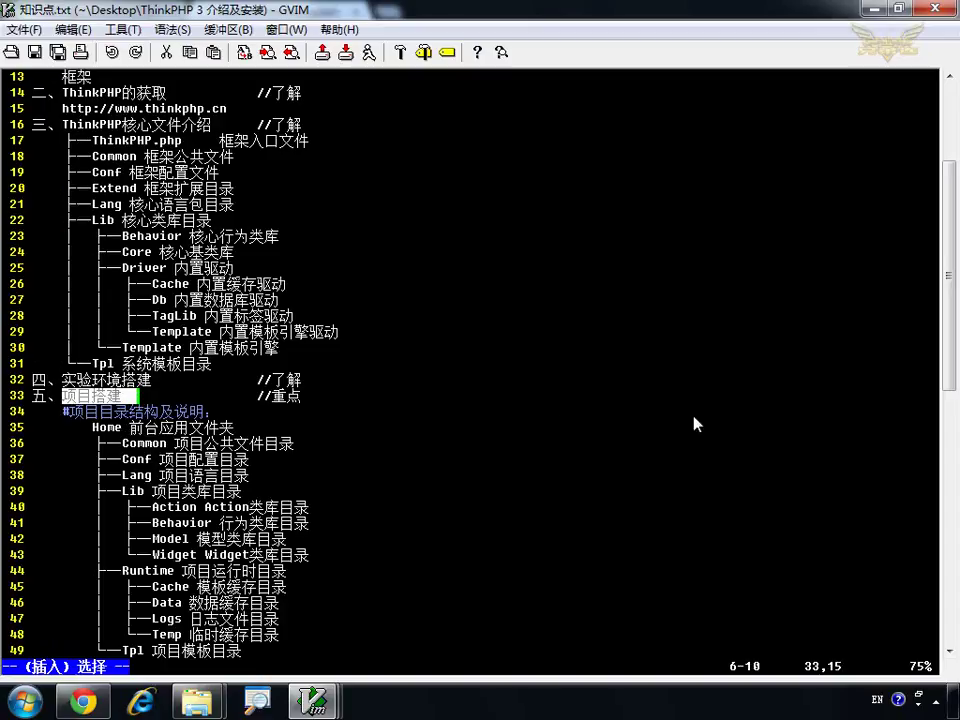
{"action": "left_click_drag", "start_coordinate": [952, 333], "coordinate": [952, 367]}
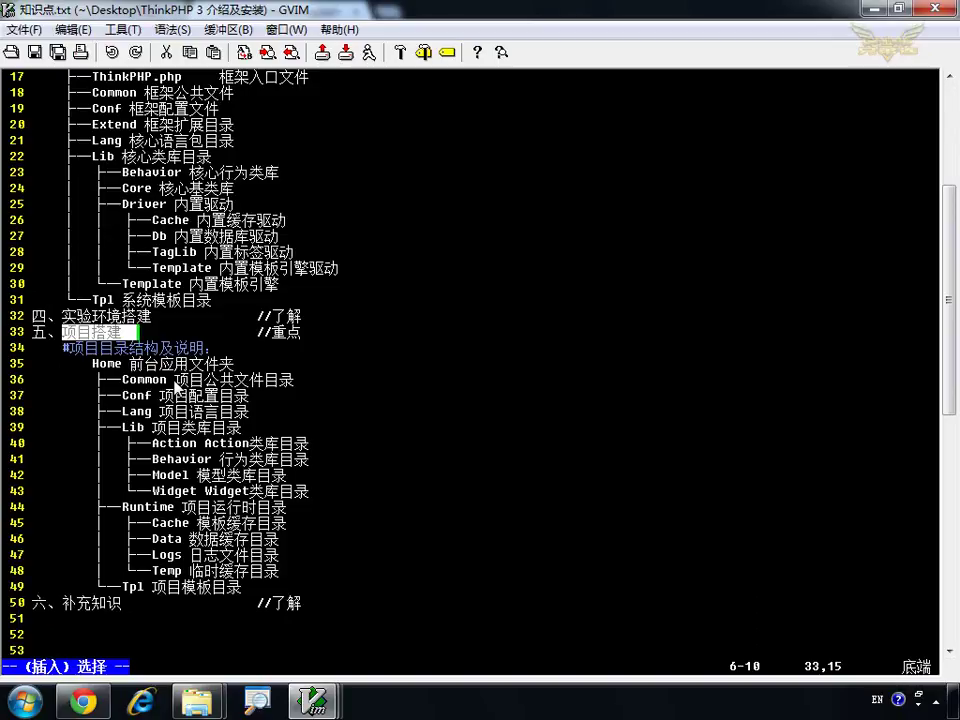
{"action": "left_click", "coordinate": [96, 365]}
{"action": "left_click_drag", "start_coordinate": [133, 380], "coordinate": [265, 588]}
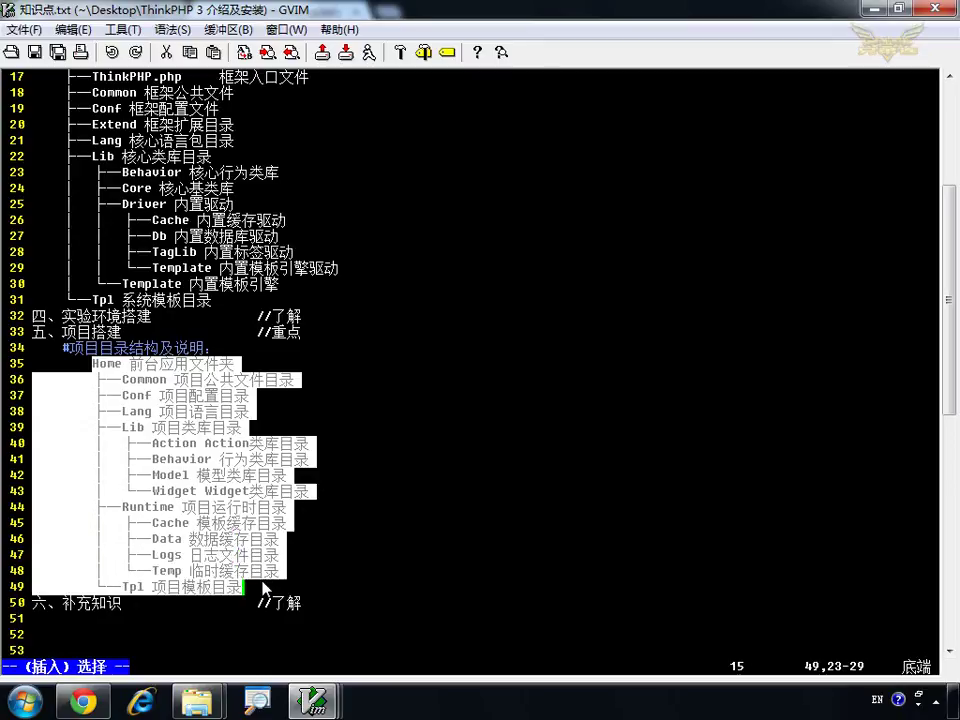
{"action": "left_click", "coordinate": [200, 507]}
{"action": "key", "text": "Up"}
{"action": "key", "text": "Up"}
{"action": "key", "text": "Up"}
{"action": "key", "text": "Up"}
{"action": "key", "text": "Up"}
{"action": "key", "text": "Up"}
{"action": "key", "text": "Up"}
{"action": "key", "text": "Down"}
{"action": "key", "text": "Down"}
{"action": "key", "text": "Down"}
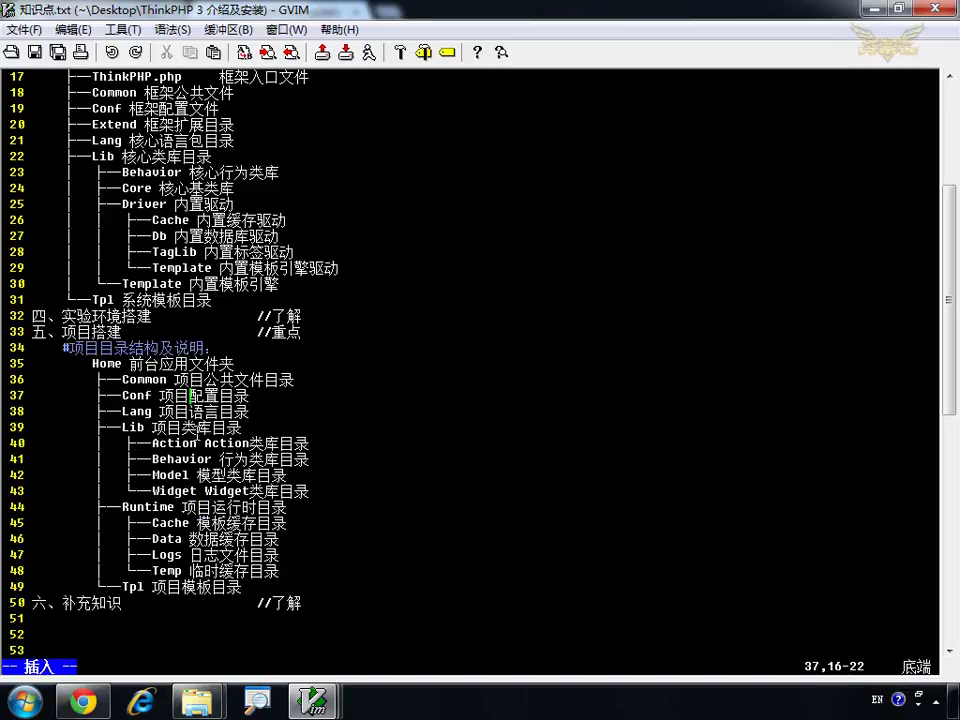